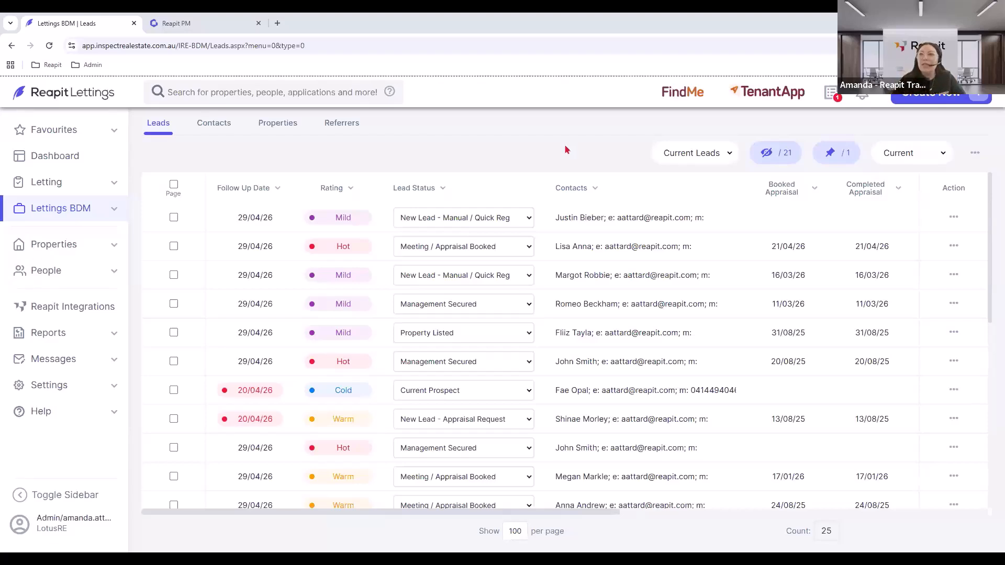
# Add the Lettings BDM Leads page to the Favourites list.
pyautogui.click(38, 134)
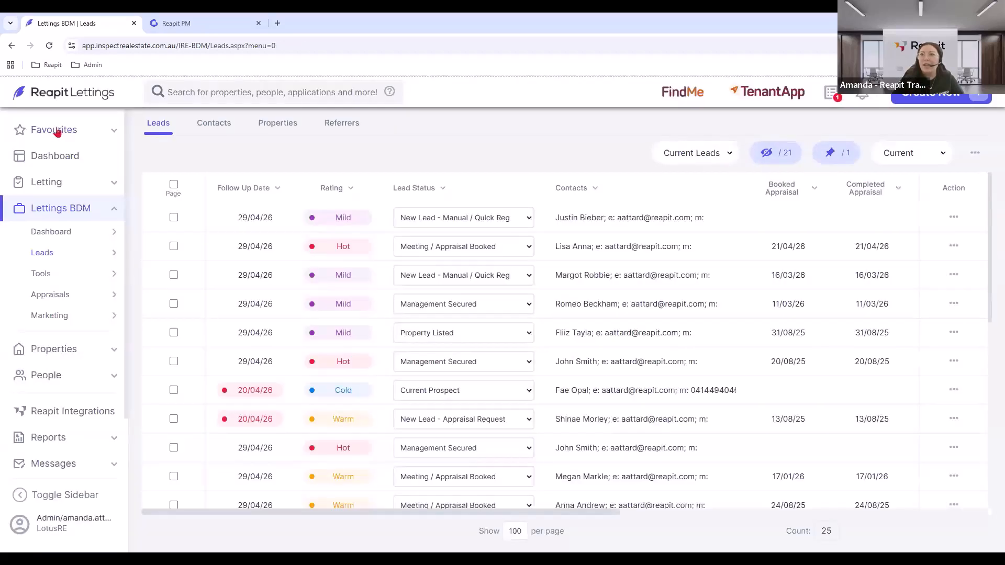
pyautogui.click(59, 132)
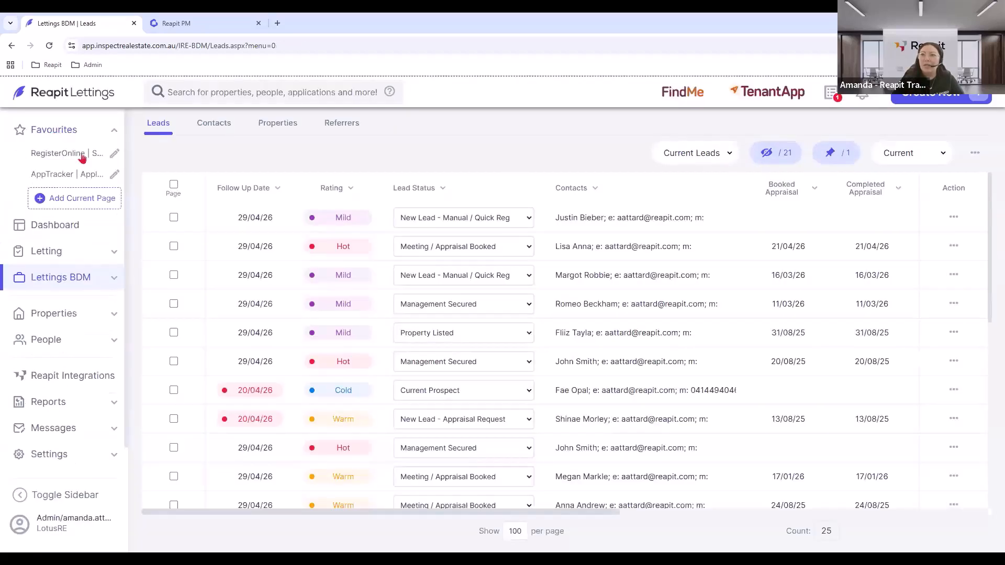
pyautogui.click(69, 199)
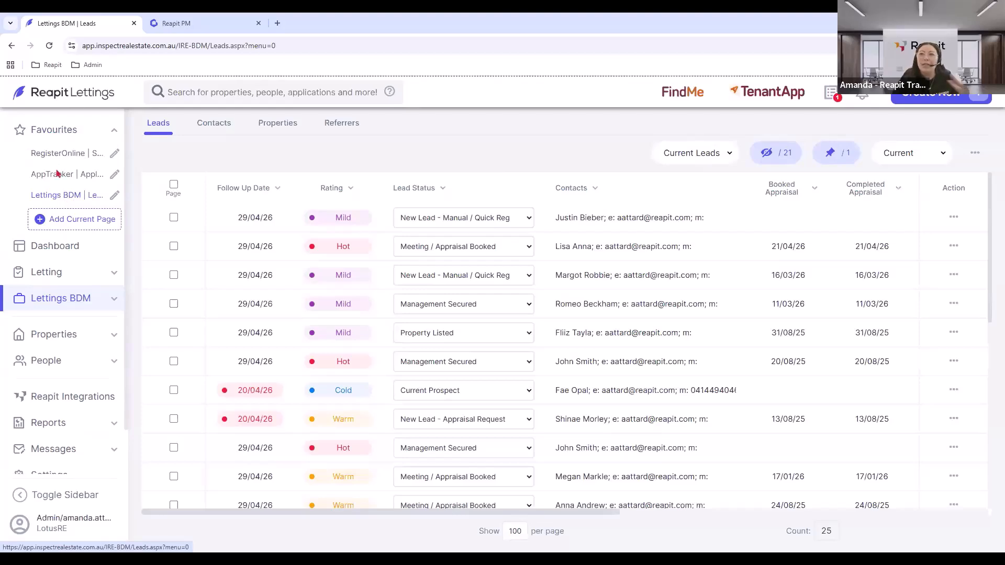
# Try the RegisterOnline and AppTracker favourites, then return to Lettings BDM Leads, keeping its name.
pyautogui.click(59, 174)
pyautogui.click(59, 175)
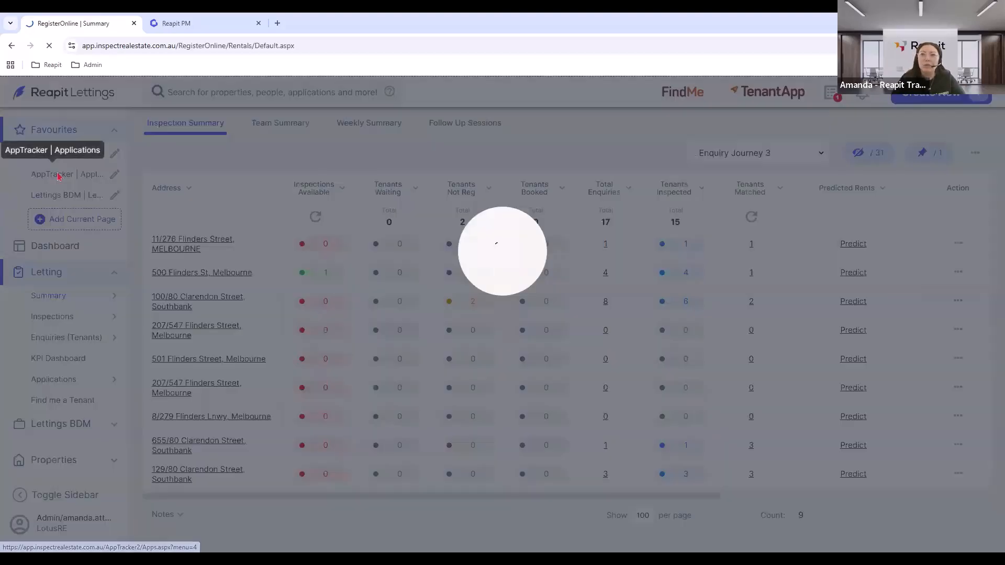
pyautogui.click(63, 196)
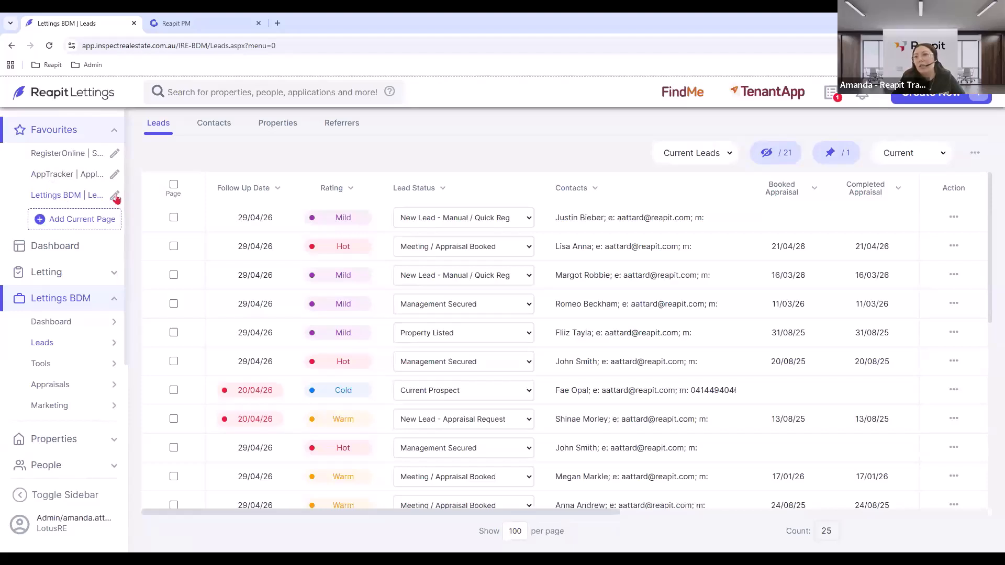
pyautogui.click(115, 196)
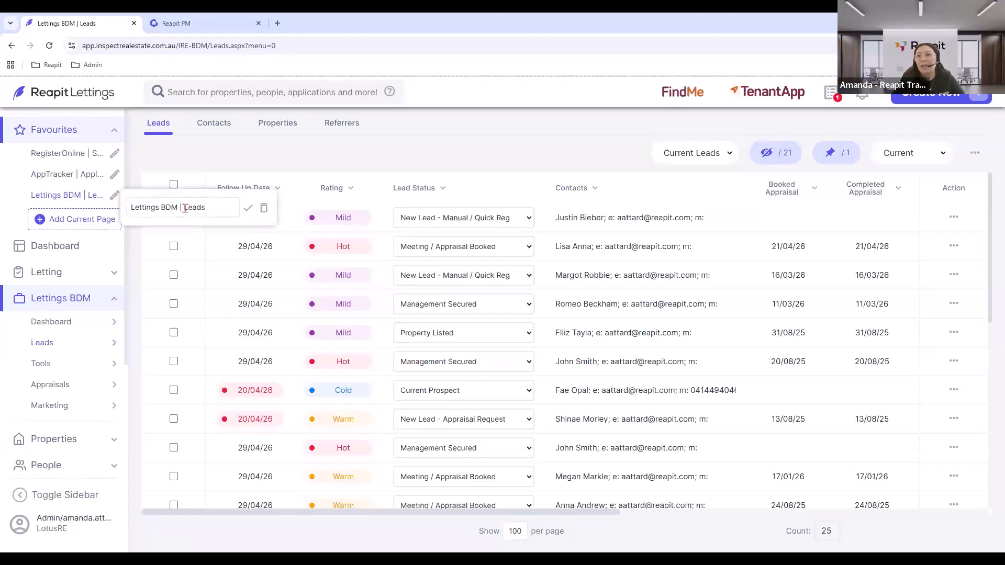
pyautogui.click(248, 208)
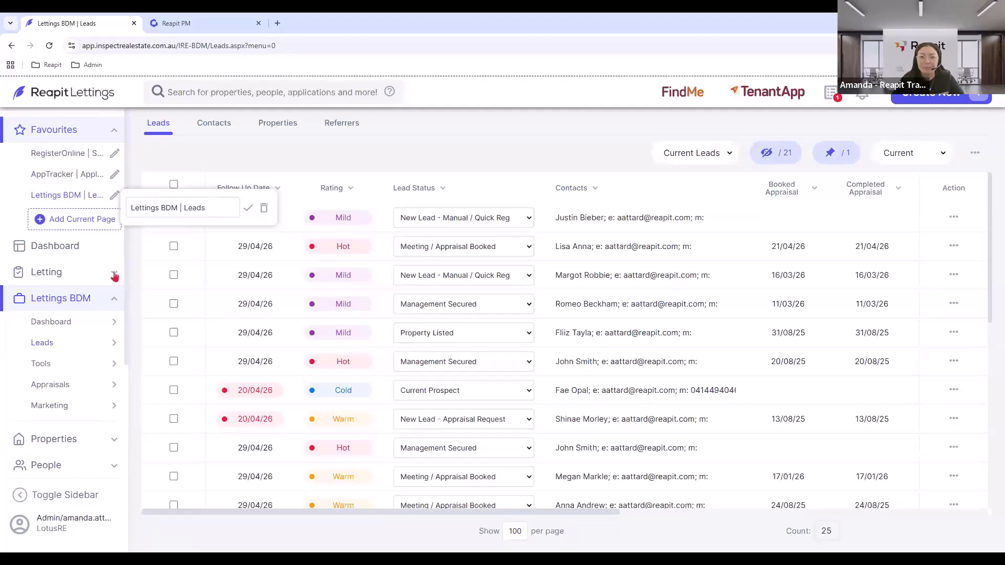
# Open the Lettings BDM Dashboard with Office and This Month kept as the filters.
pyautogui.click(56, 324)
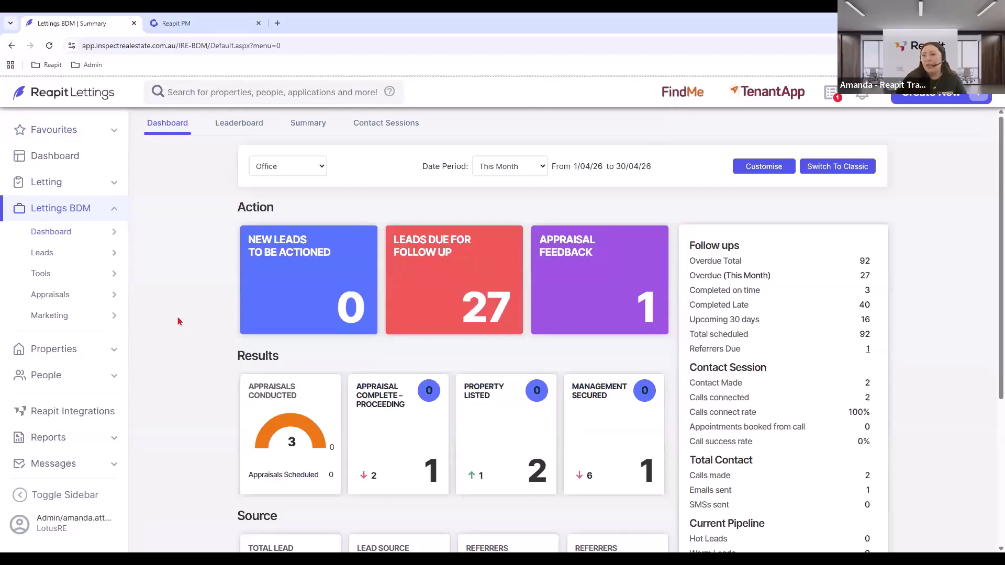
pyautogui.click(277, 166)
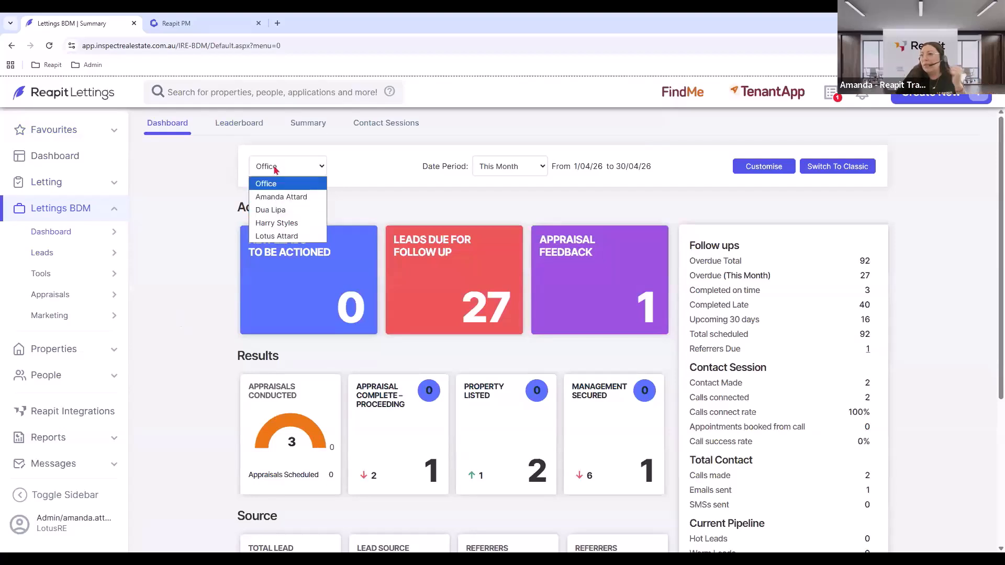
pyautogui.click(491, 171)
pyautogui.click(491, 171)
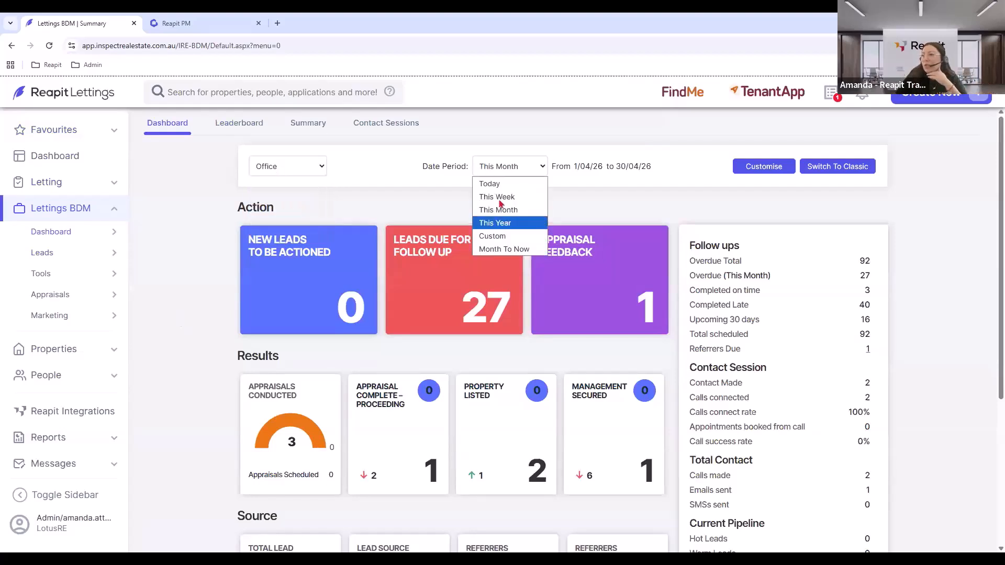
pyautogui.click(495, 165)
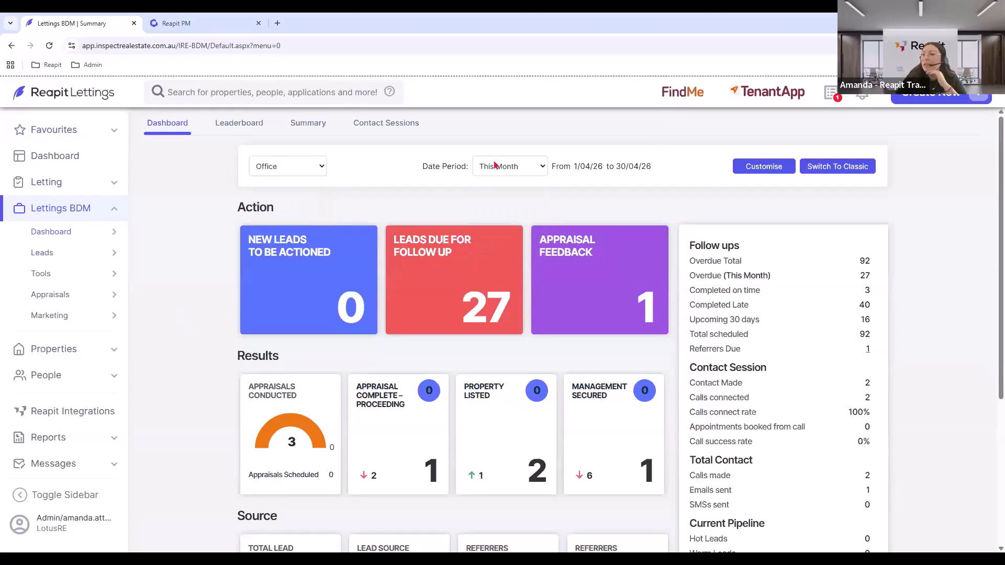
pyautogui.click(739, 172)
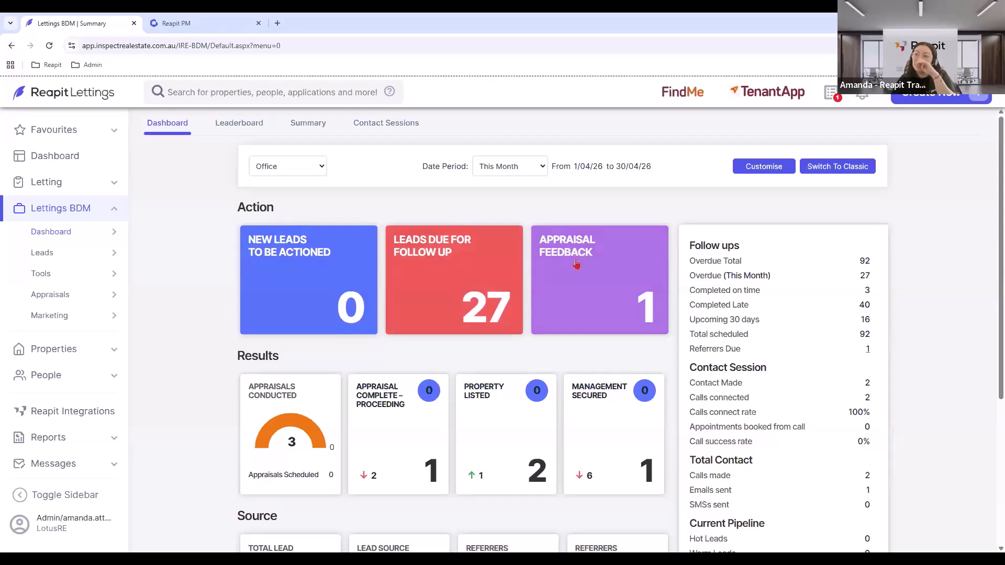
pyautogui.scroll(-1, 471, 278)
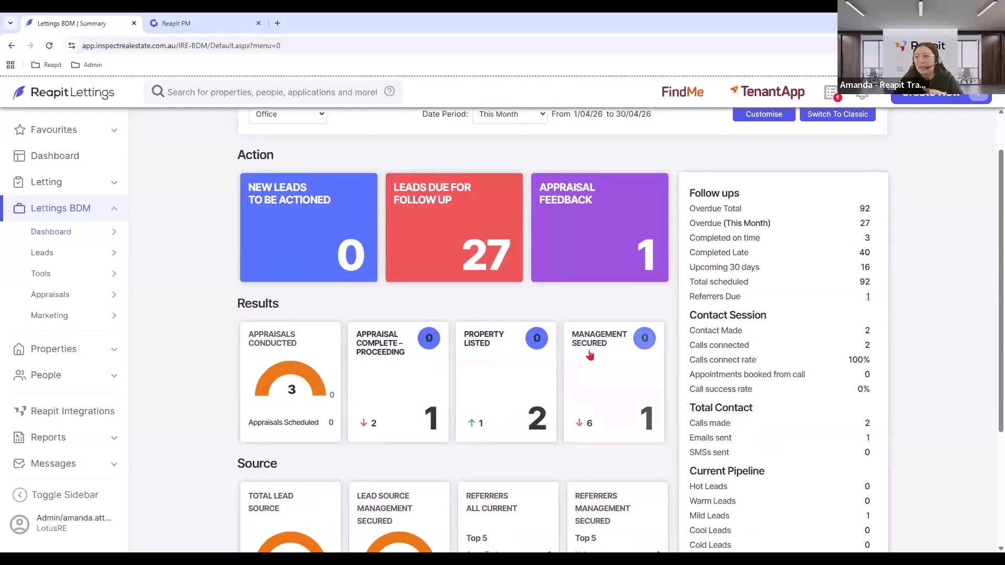
pyautogui.scroll(-1, 589, 354)
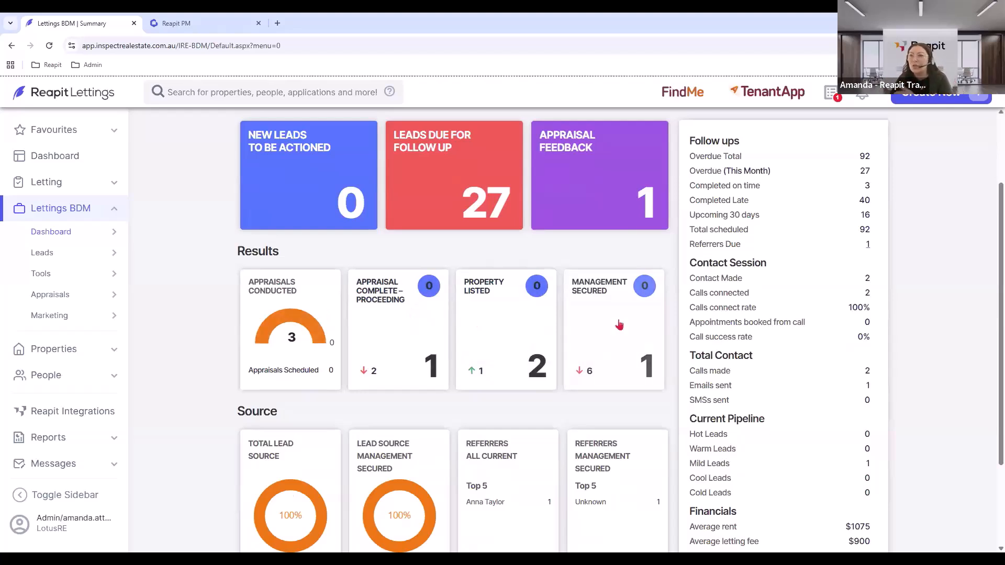
pyautogui.scroll(-2, 618, 325)
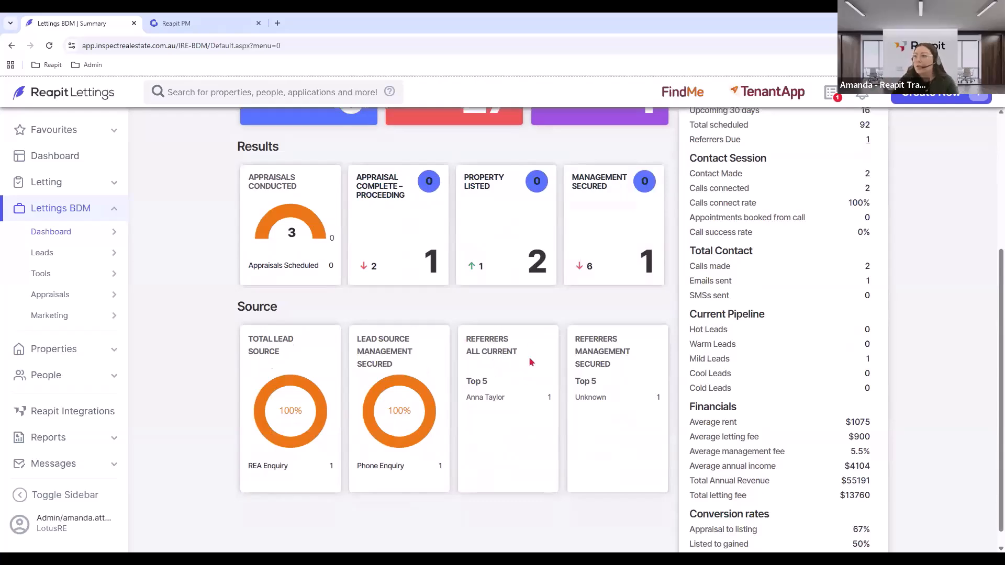
pyautogui.scroll(2, 716, 363)
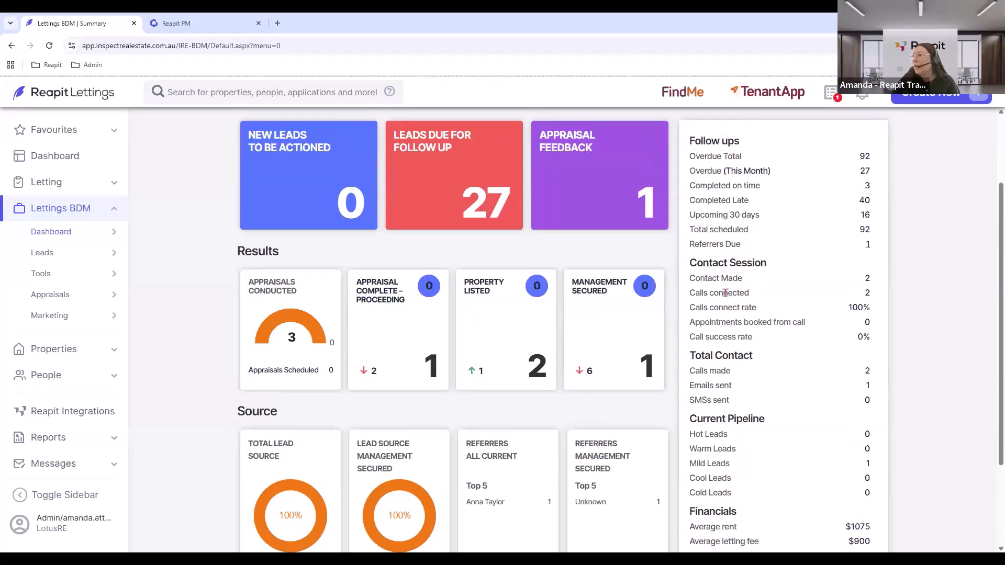
pyautogui.scroll(-2, 714, 291)
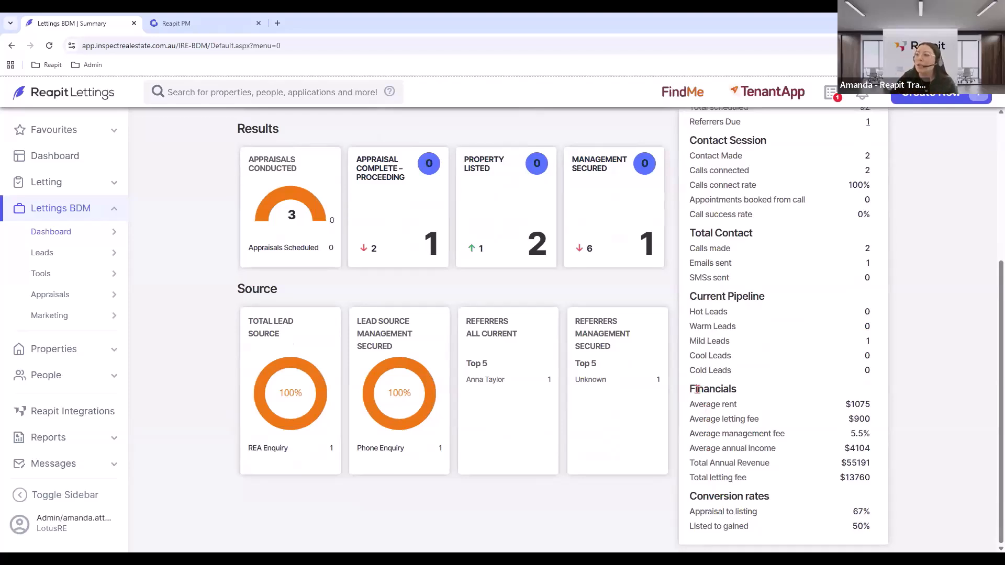
# Leave the dashboard's Financials figures and open Lettings BDM > Leads, showing 25 current leads.
pyautogui.moveTo(689, 389); pyautogui.dragTo(877, 476)
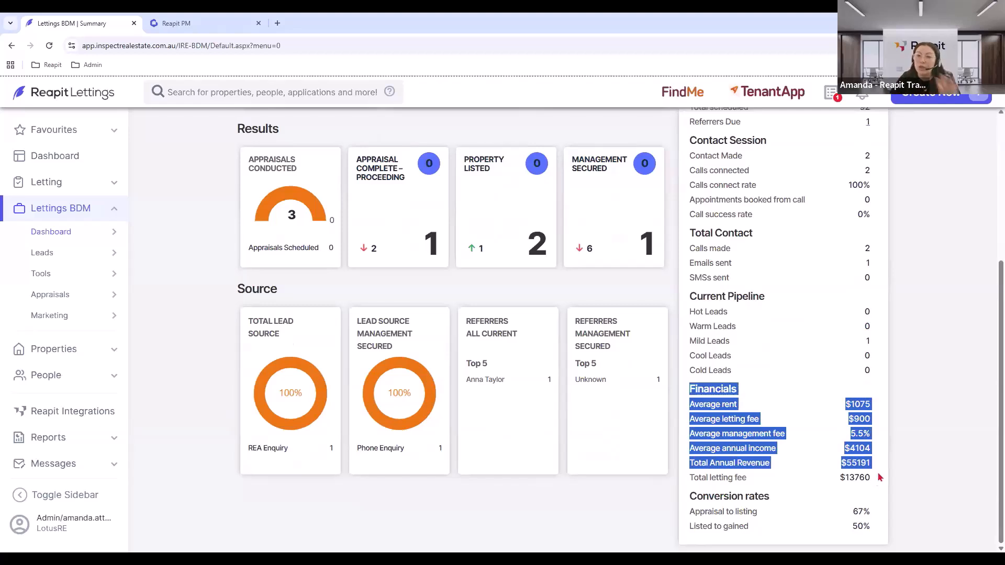
pyautogui.click(874, 440)
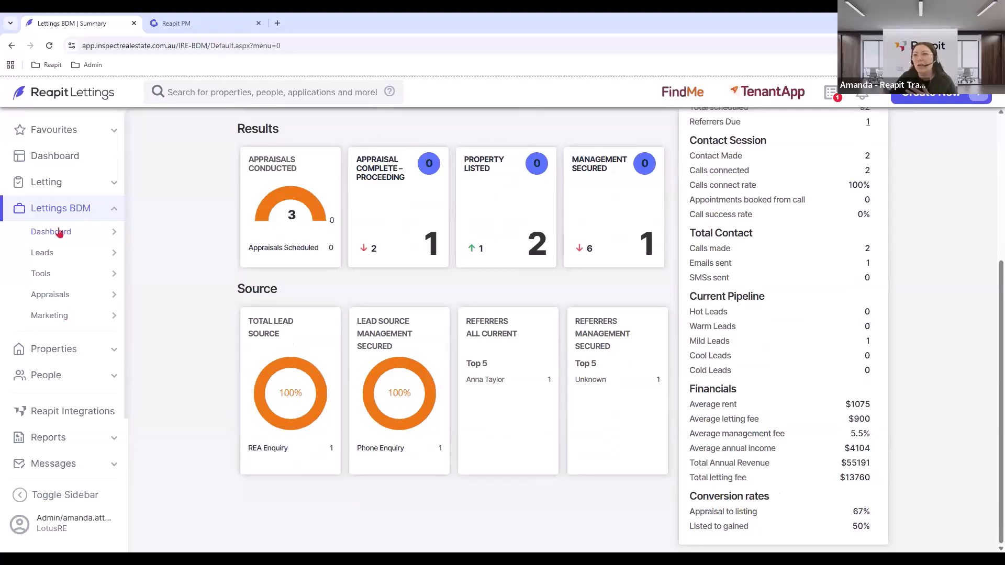
pyautogui.moveTo(56, 233)
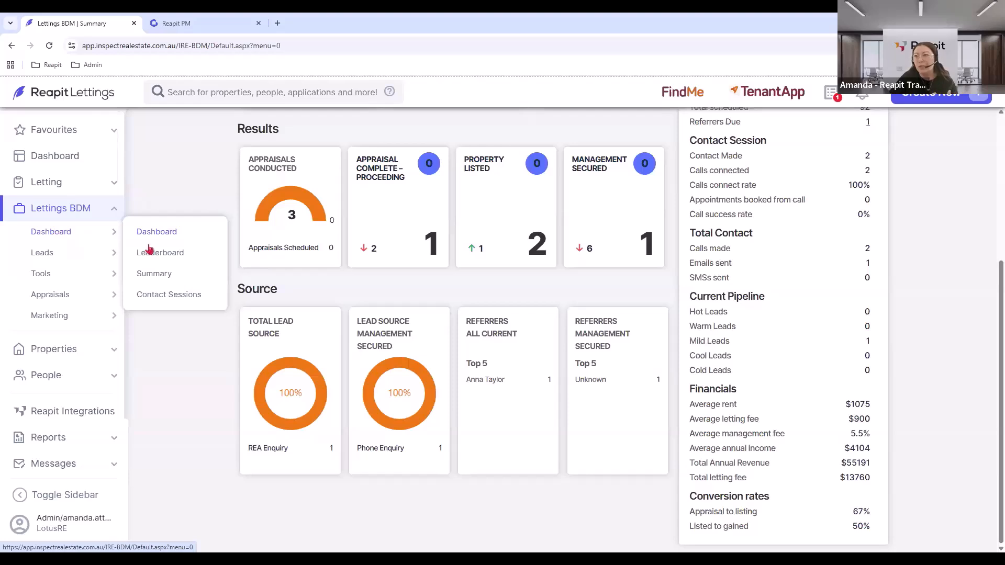
pyautogui.scroll(2, 254, 278)
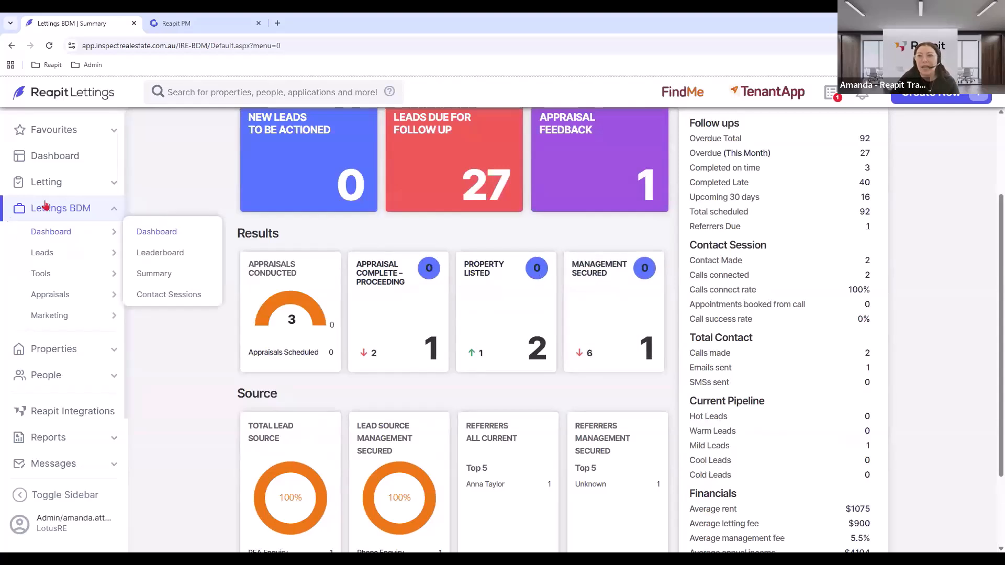
pyautogui.click(37, 257)
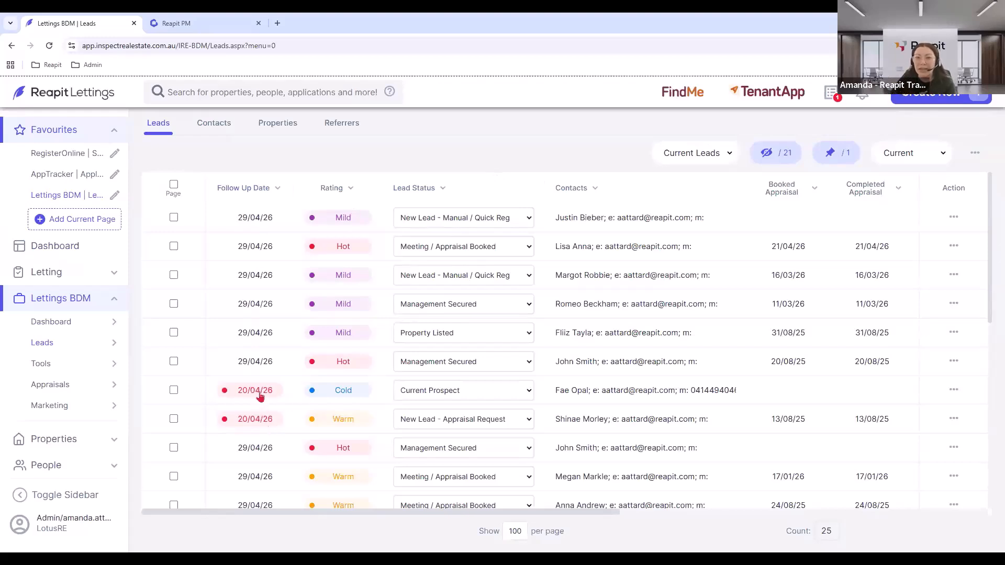
# Filter the leads by Warm rating, then clear the search to show all leads.
pyautogui.click(336, 197)
pyautogui.click(351, 216)
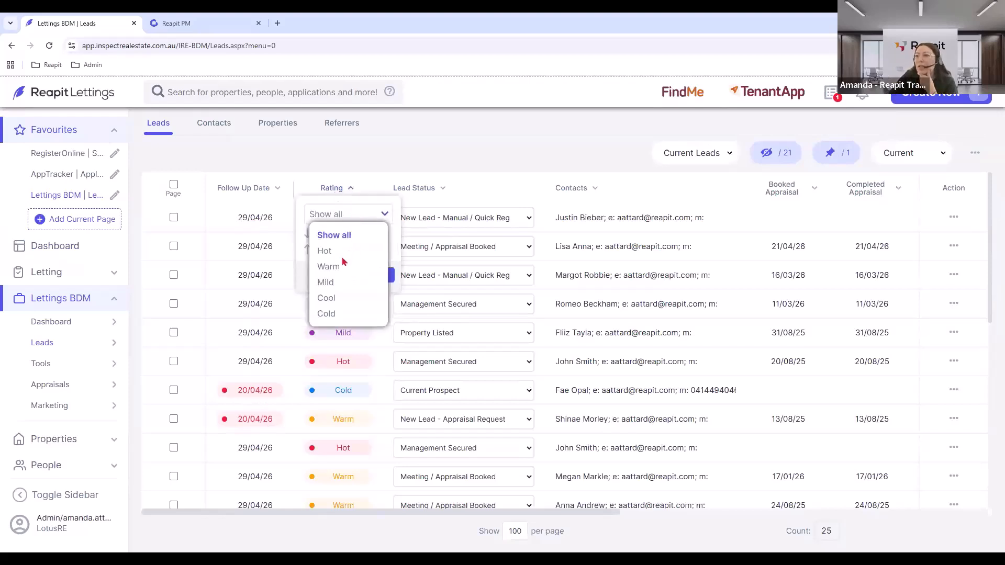
pyautogui.click(339, 269)
pyautogui.click(366, 275)
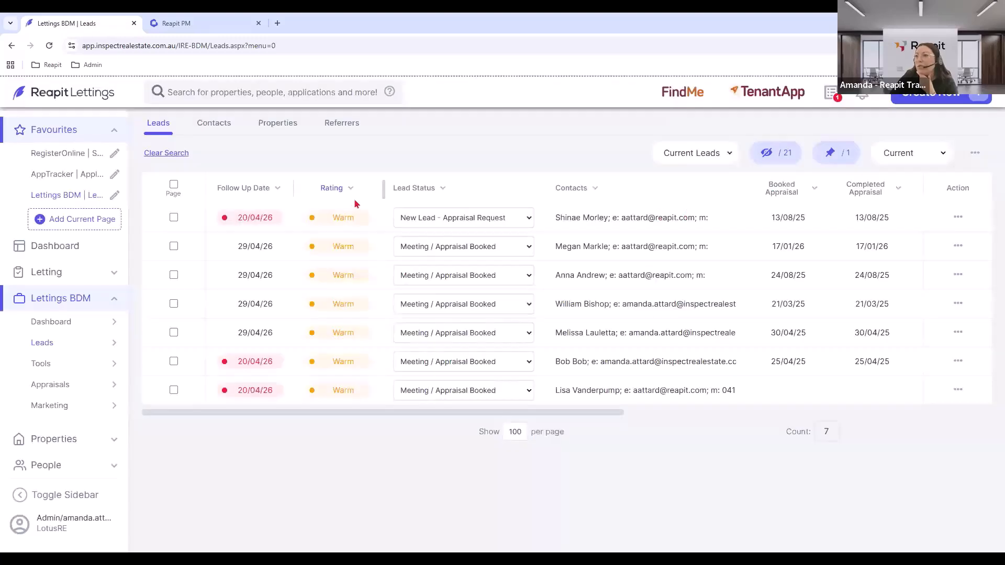
pyautogui.click(170, 157)
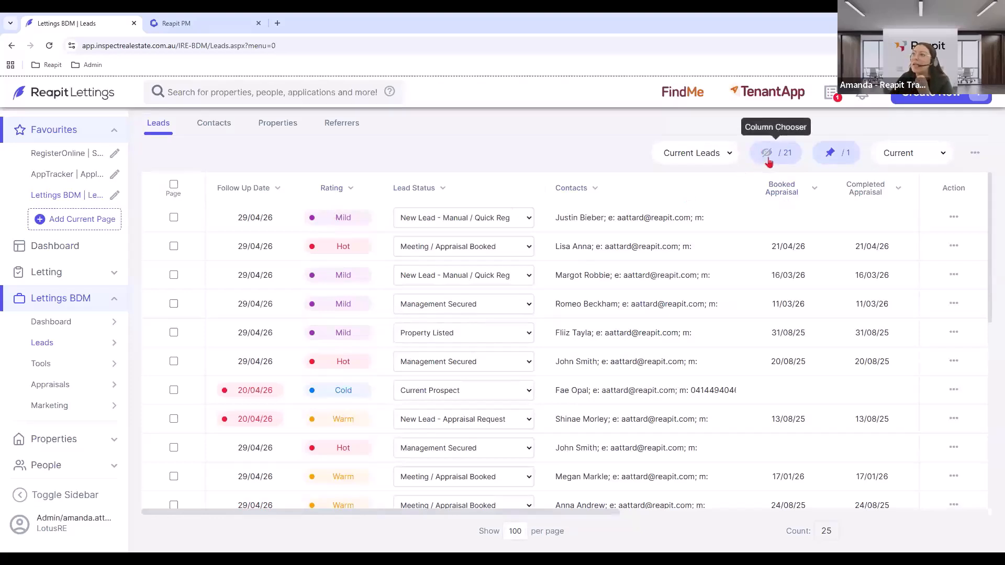
# In Column Chooser, place Follow Up Date then Rating after Selector and save the view.
pyautogui.click(767, 159)
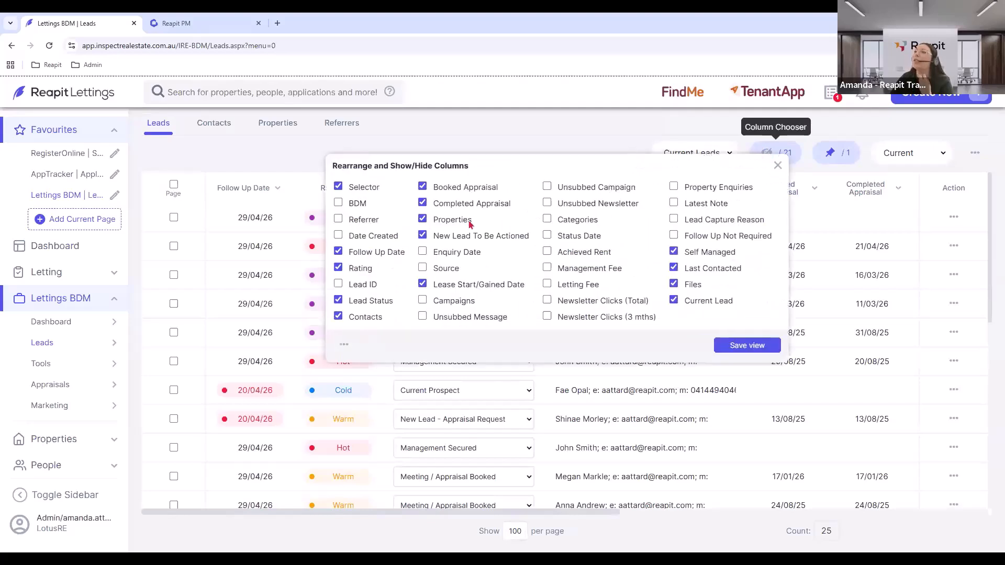
pyautogui.moveTo(360, 250); pyautogui.dragTo(340, 199)
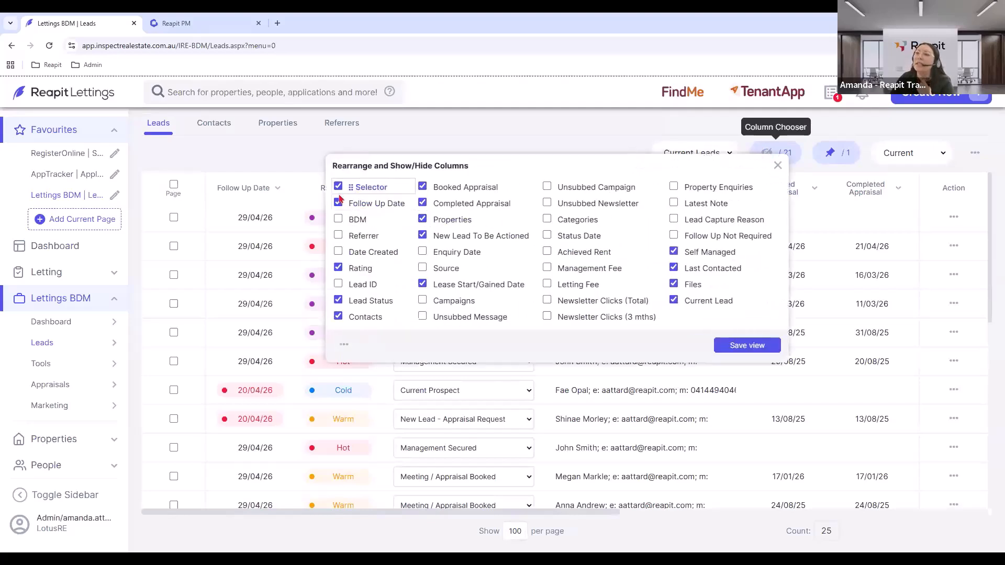
pyautogui.moveTo(360, 268); pyautogui.dragTo(361, 219)
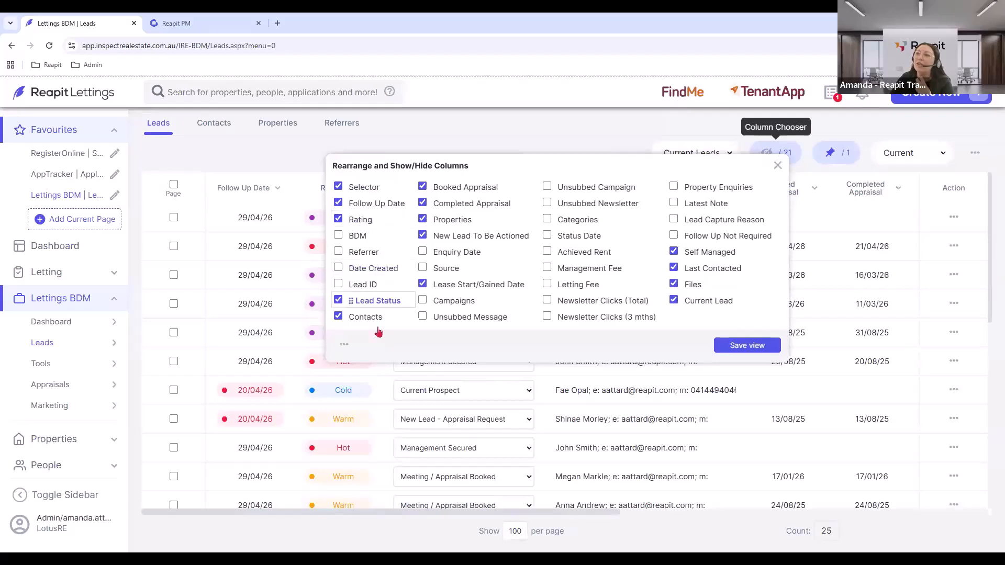
pyautogui.click(745, 350)
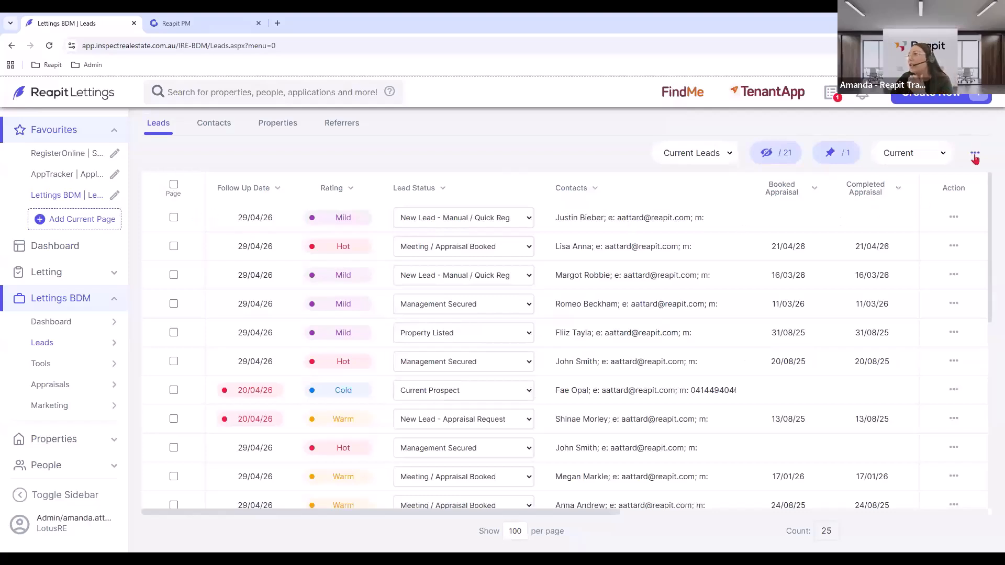
pyautogui.click(975, 156)
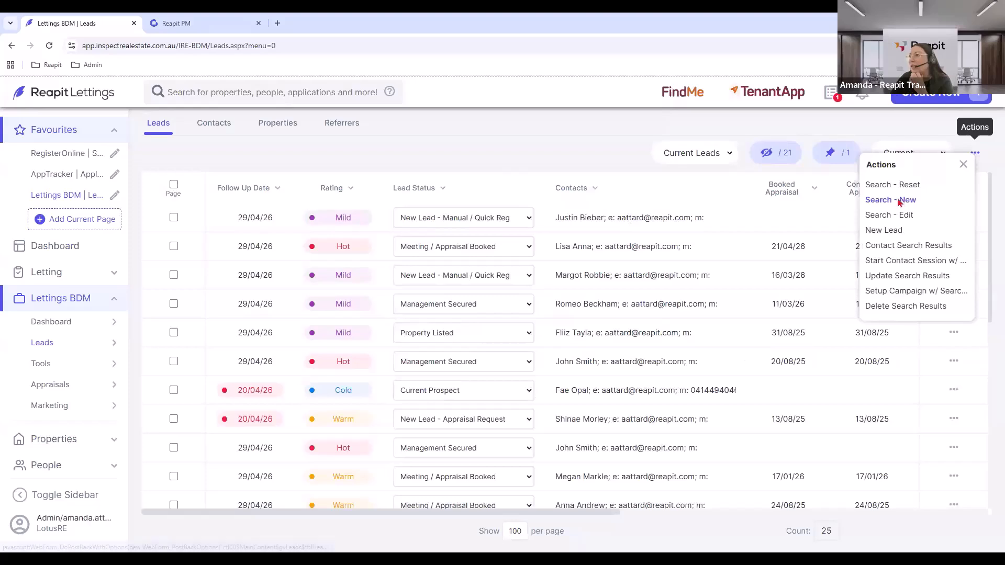
pyautogui.click(900, 201)
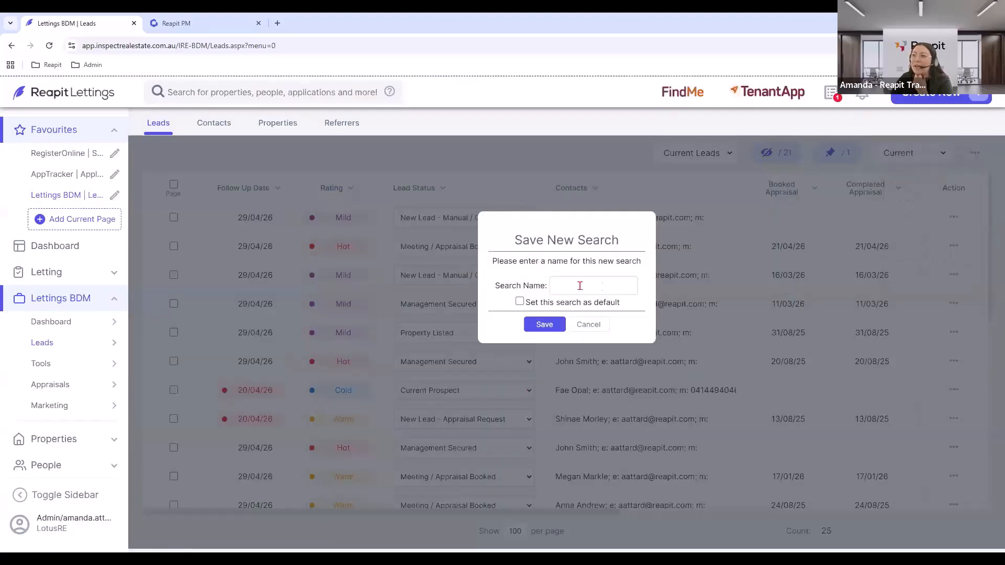
pyautogui.click(580, 286)
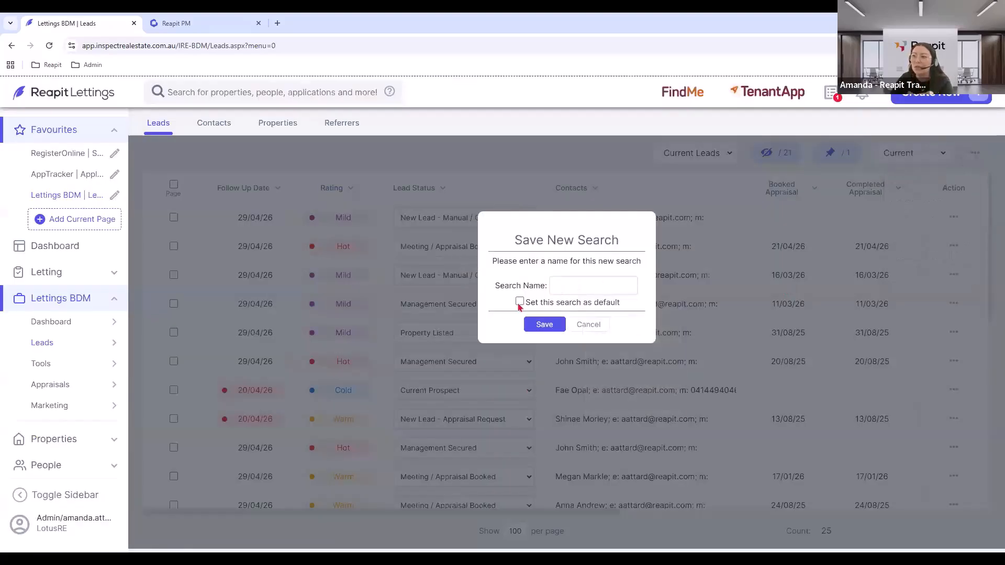
pyautogui.click(547, 333)
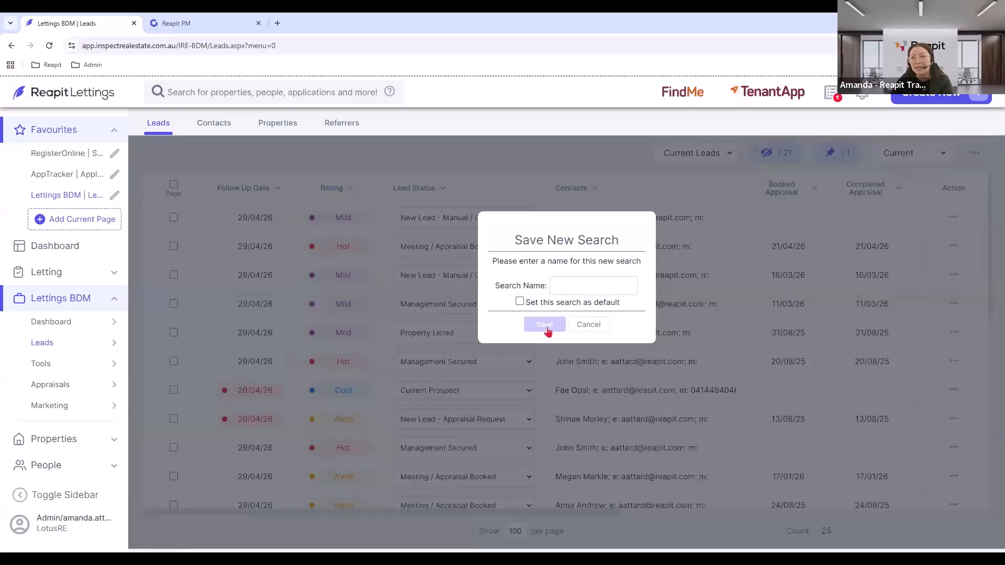
pyautogui.click(595, 329)
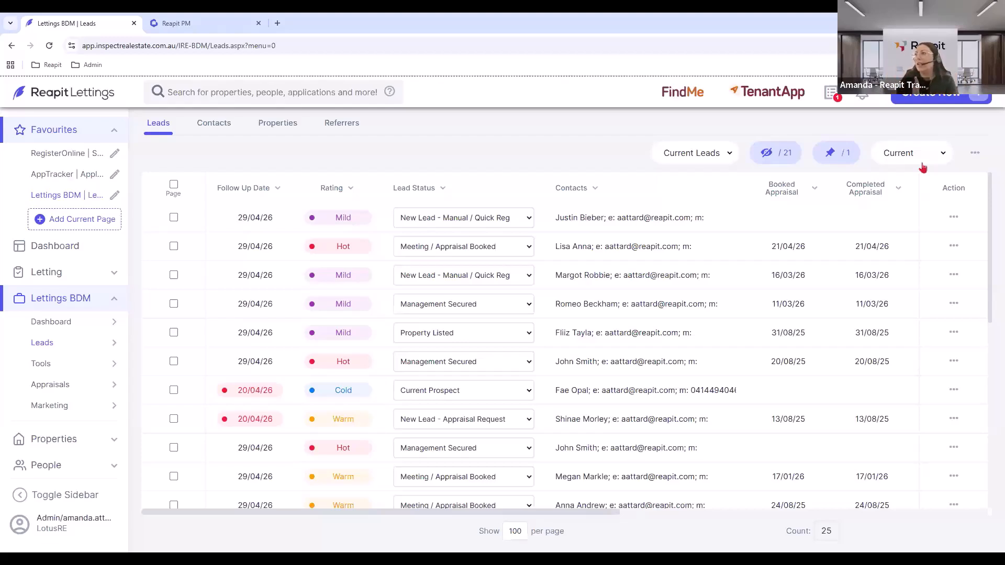
pyautogui.click(913, 153)
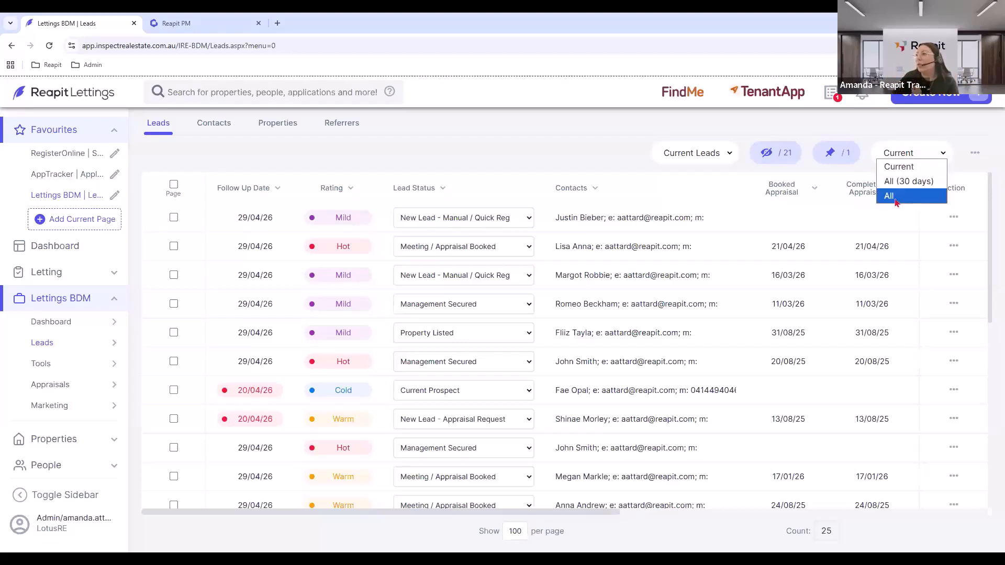
pyautogui.press('Return')
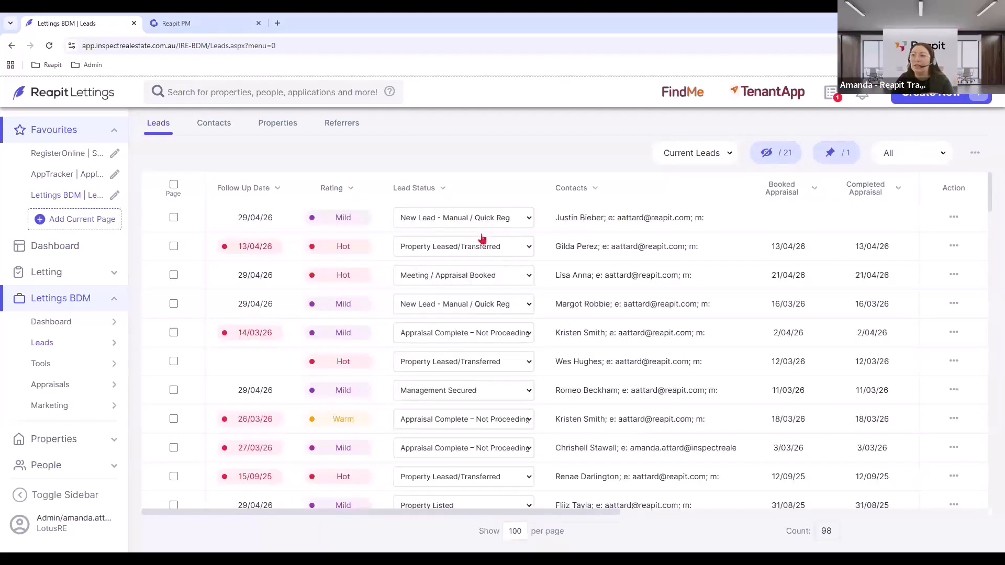
pyautogui.scroll(-1, 480, 240)
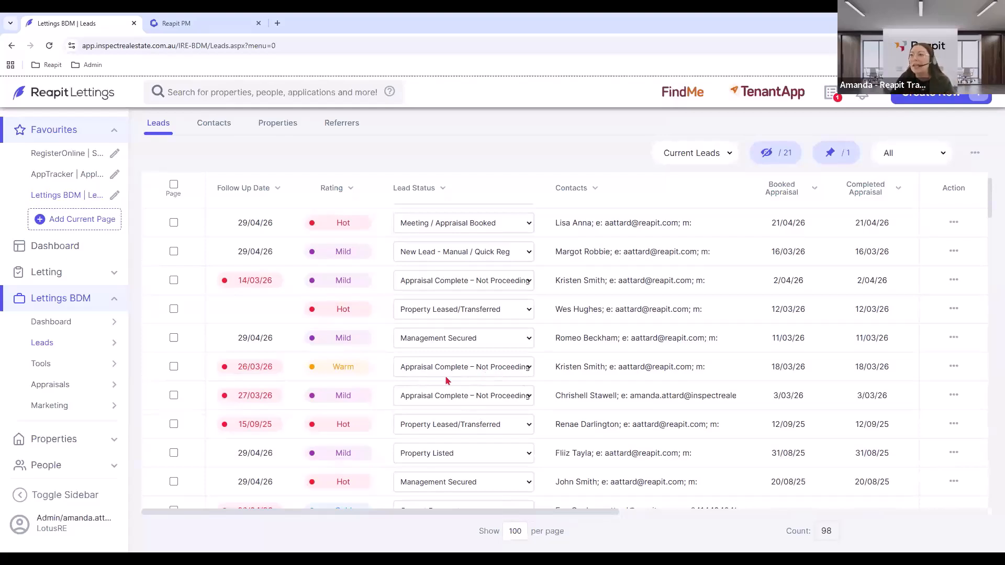
pyautogui.click(895, 170)
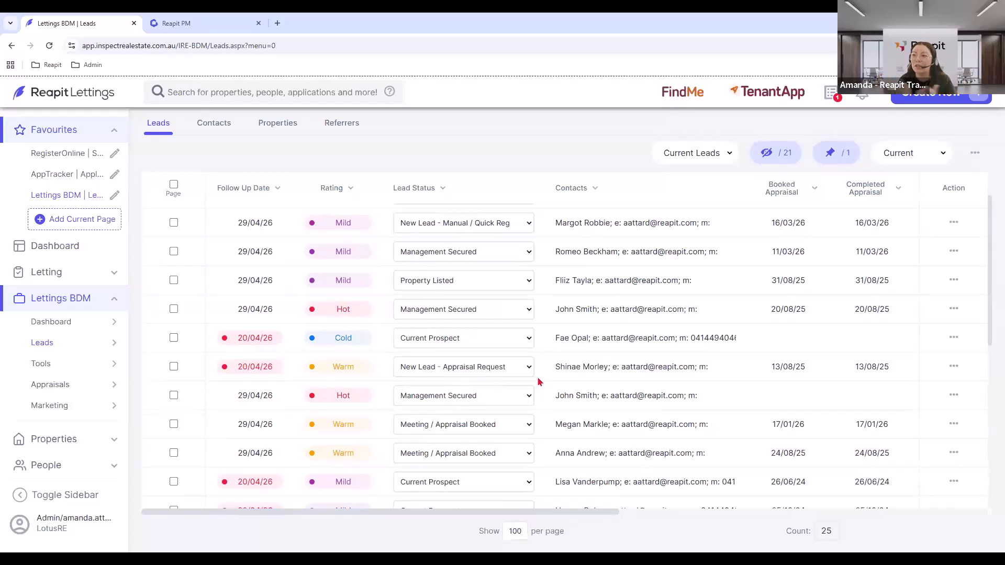
# Show All leads filtered by Lead Status Appraisal Complete – Not Proceeding Now, leaving 17.
pyautogui.click(893, 153)
pyautogui.click(896, 198)
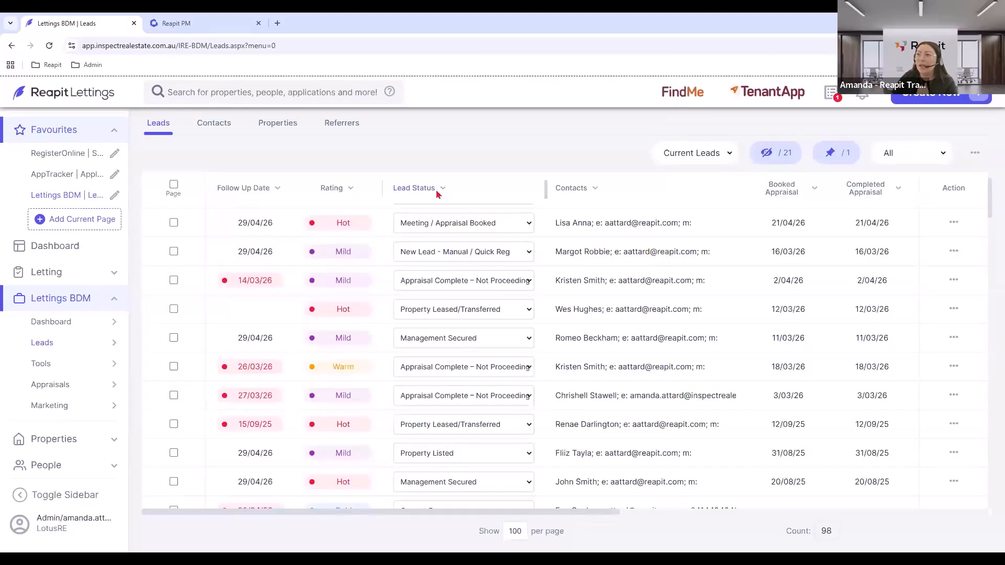
pyautogui.click(436, 190)
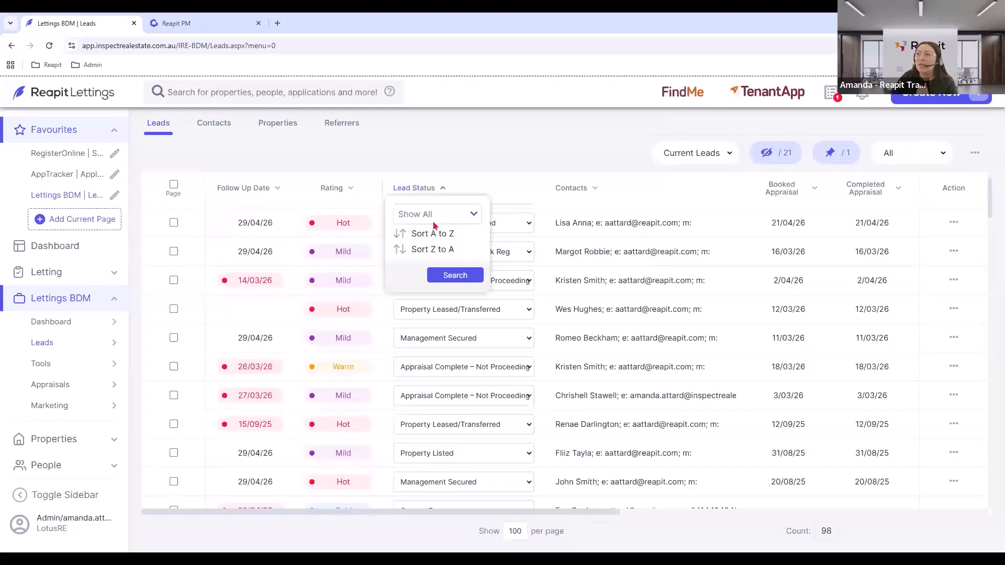
pyautogui.click(437, 214)
pyautogui.scroll(-3, 460, 372)
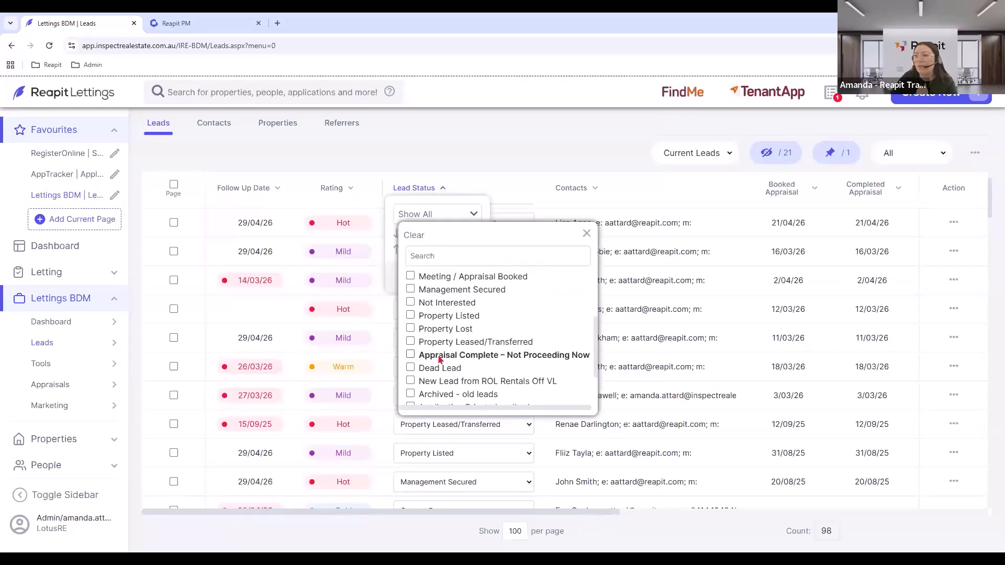
pyautogui.click(412, 358)
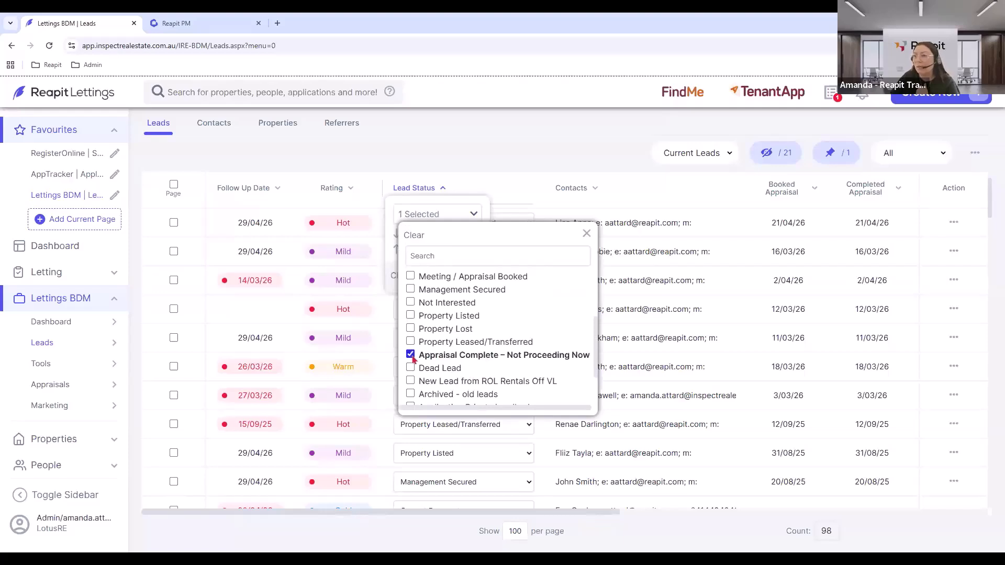
pyautogui.click(587, 234)
pyautogui.click(454, 276)
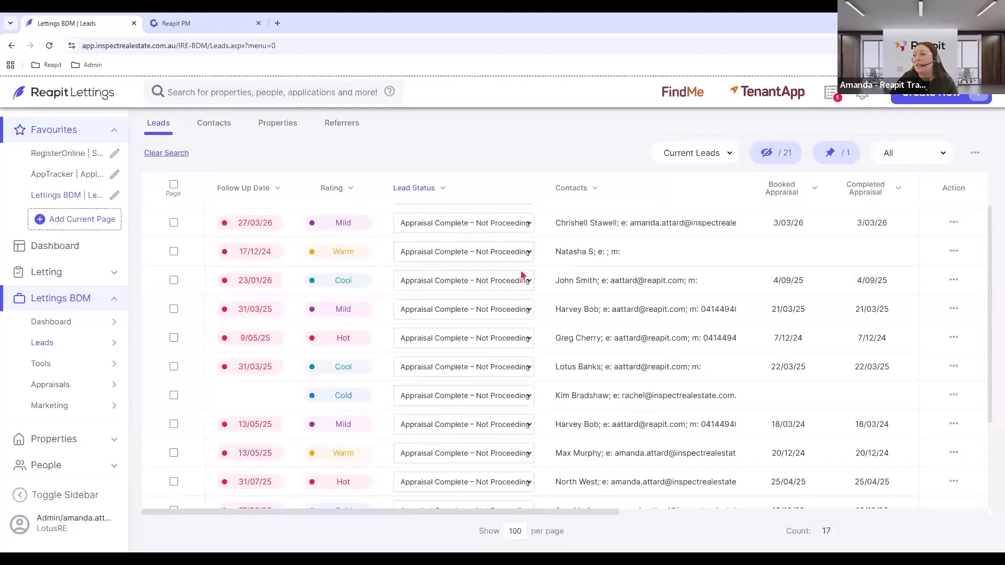
# Tick the Page header checkbox to select all 17 filtered leads.
pyautogui.scroll(-2, 523, 275)
pyautogui.scroll(3, 445, 277)
pyautogui.click(174, 185)
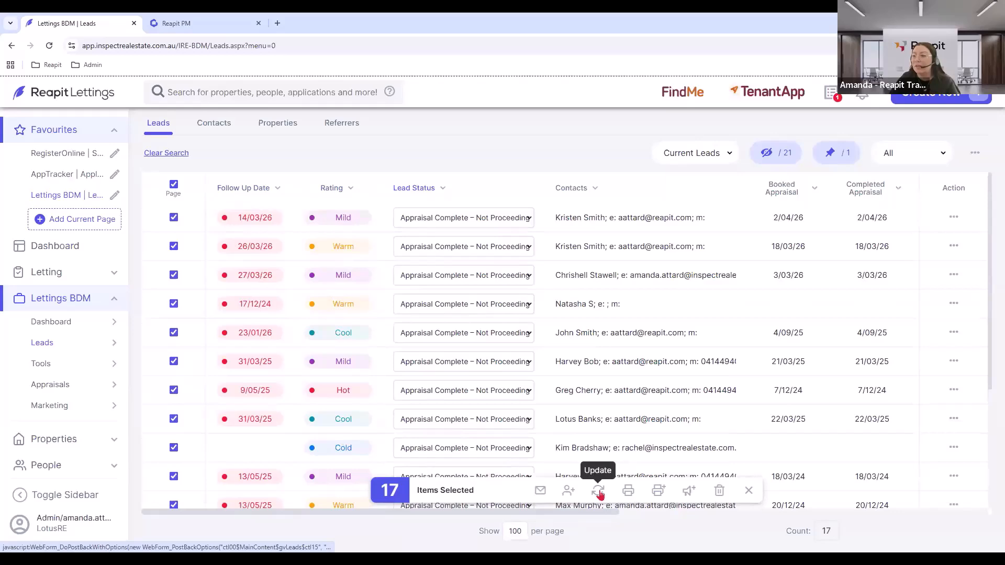
# Bulk-update the 17 leads to Cool temperature and follow-up 7/05/26, keeping status and BDM.
pyautogui.click(599, 491)
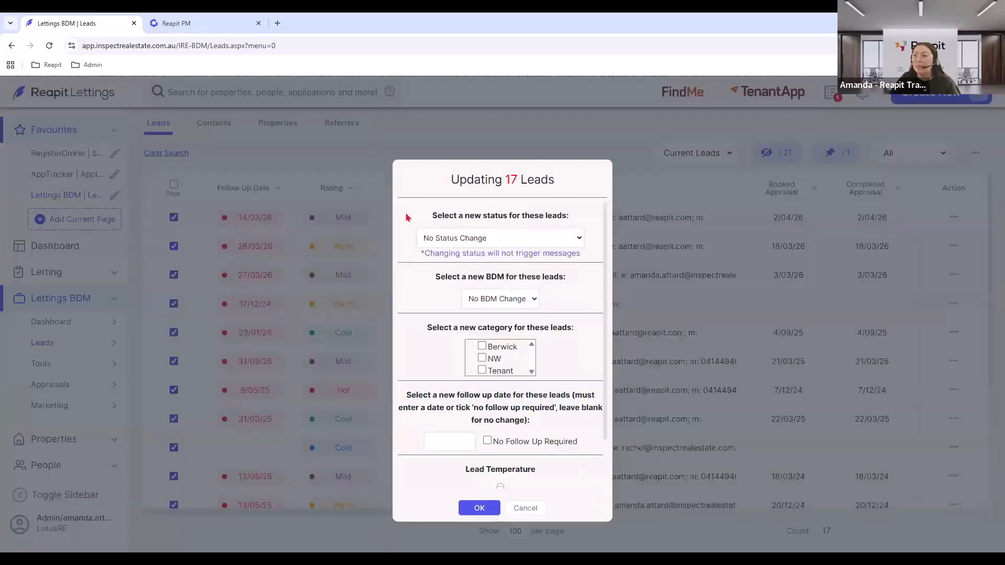
pyautogui.click(465, 241)
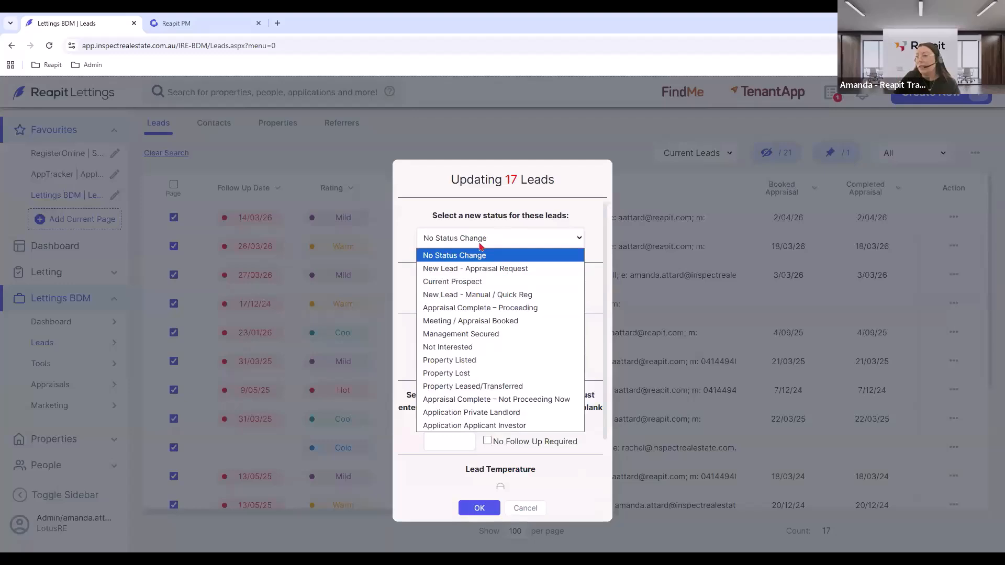
pyautogui.click(479, 245)
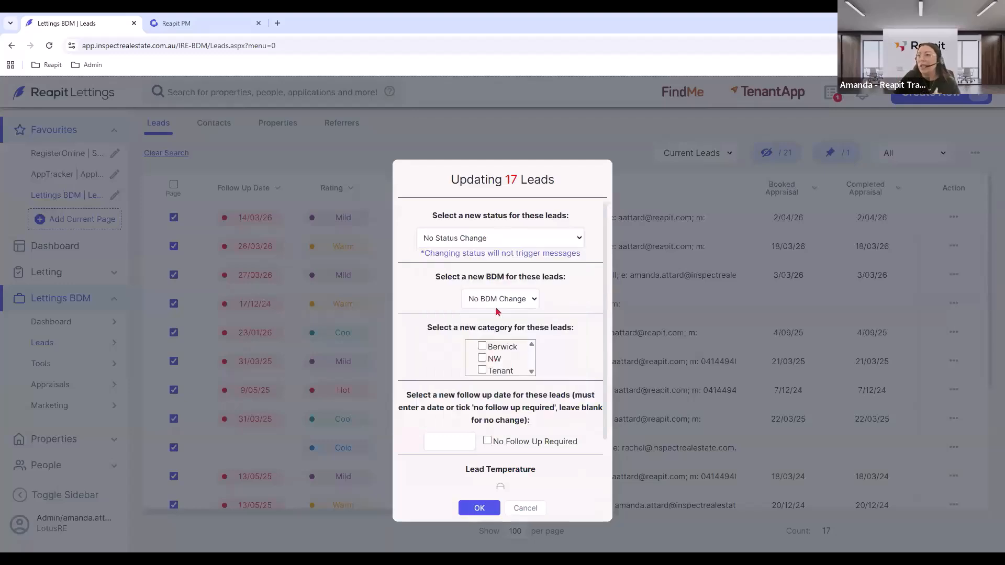
pyautogui.click(498, 306)
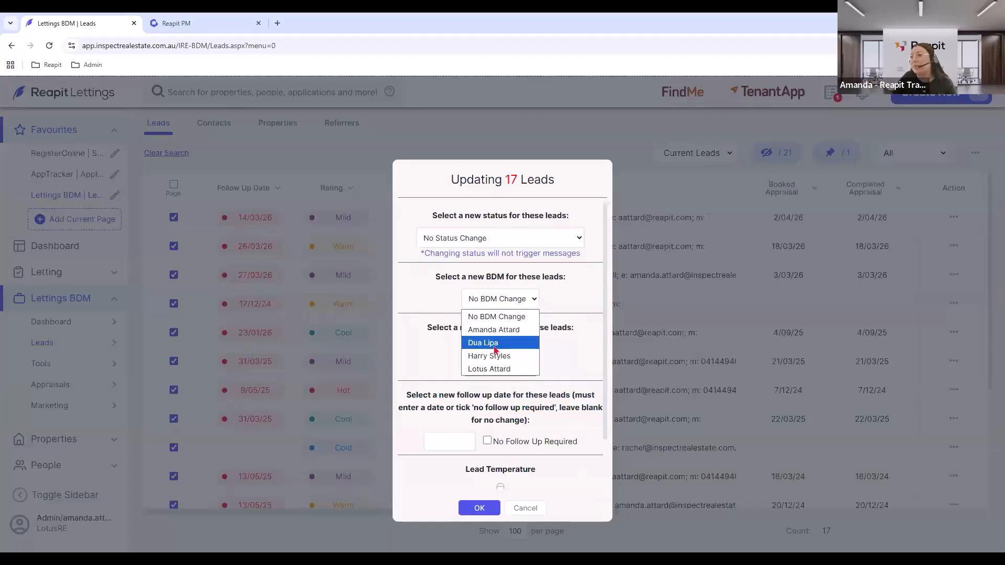
pyautogui.click(556, 352)
pyautogui.scroll(-2, 557, 352)
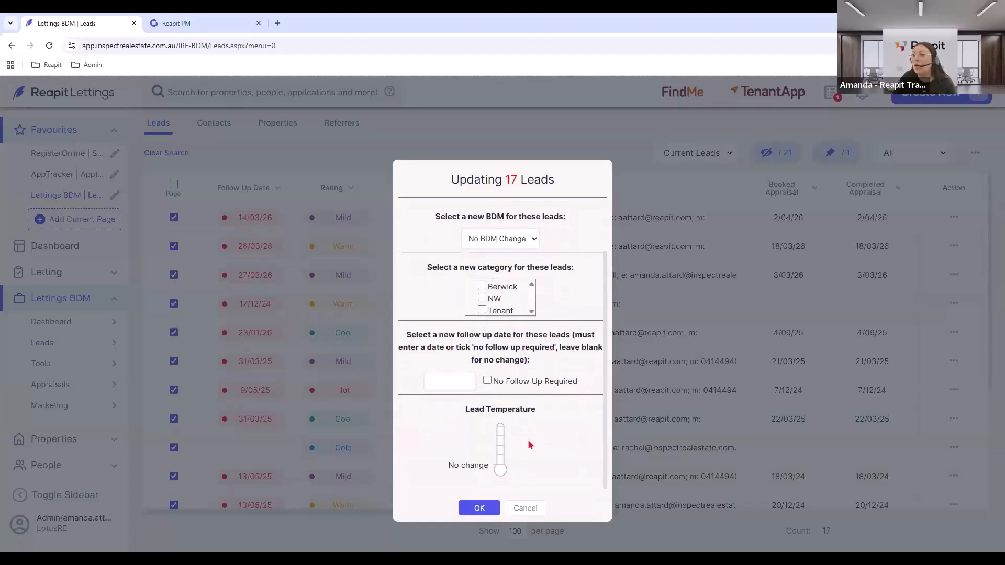
pyautogui.click(501, 464)
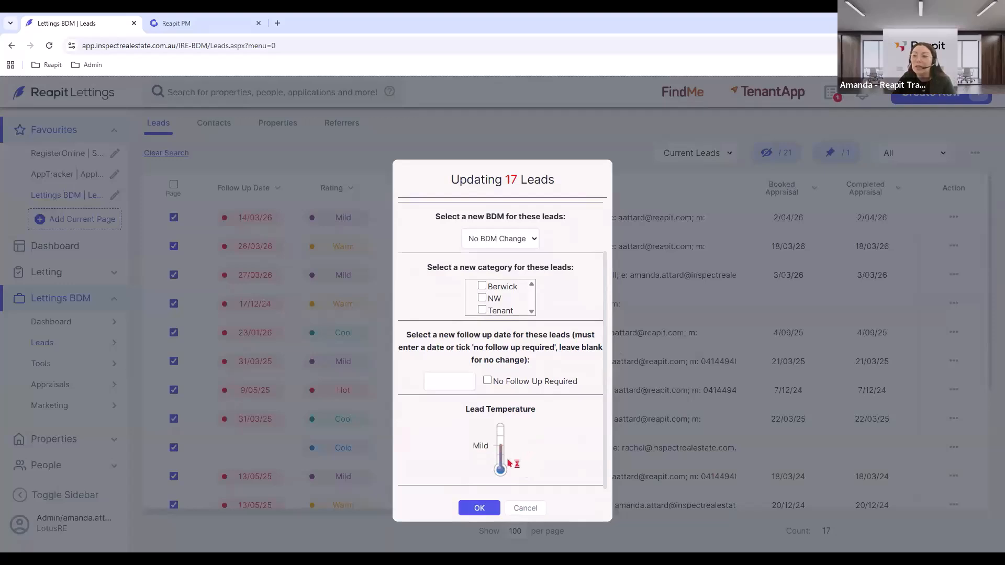
pyautogui.click(459, 380)
pyautogui.click(548, 407)
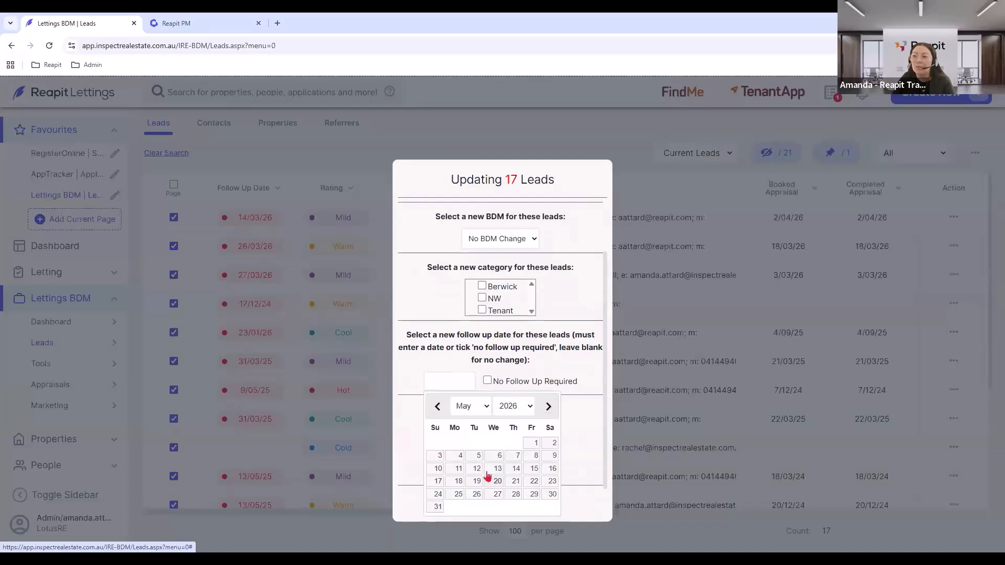
pyautogui.click(514, 465)
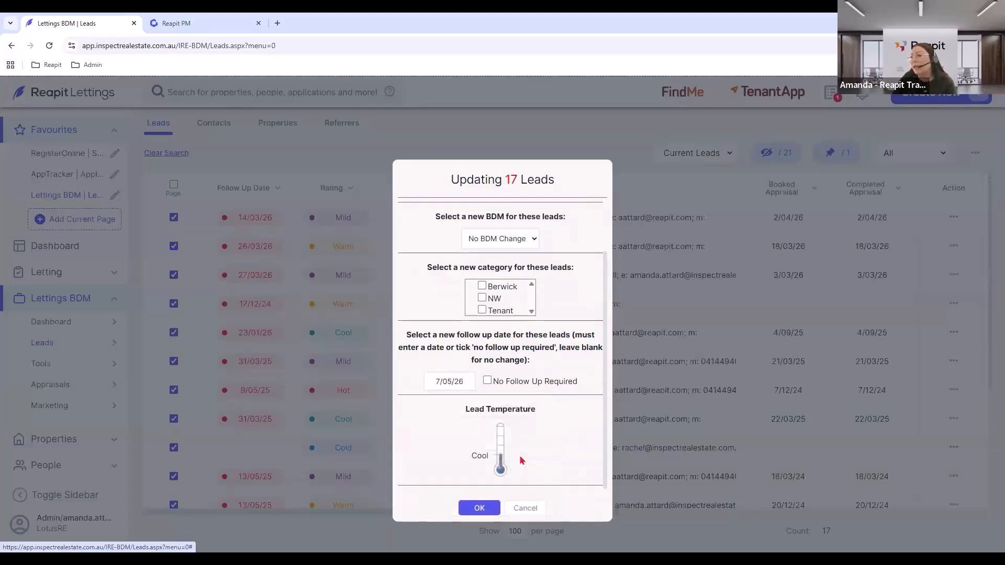
pyautogui.click(476, 507)
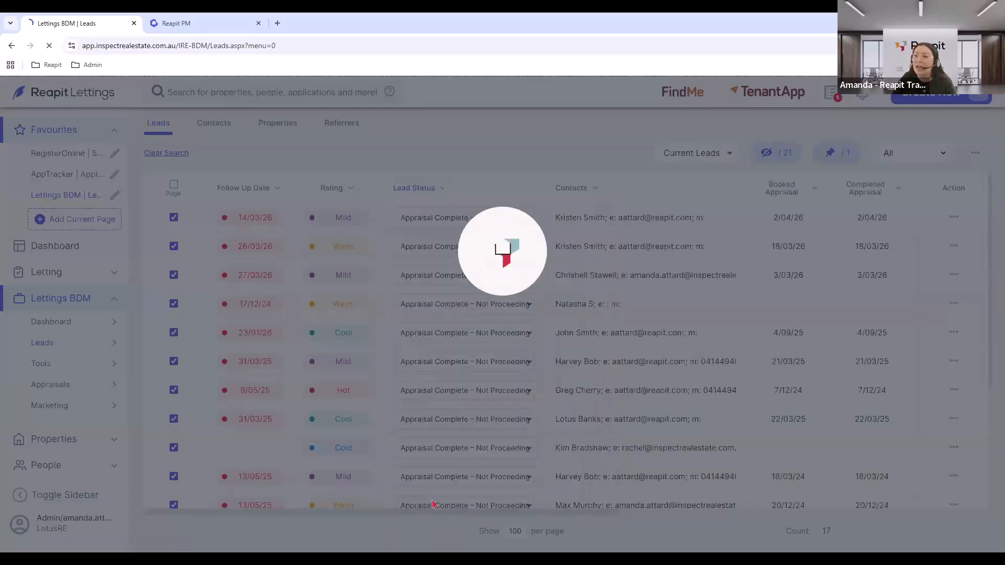
# Dismiss the success message, clear the status filter and list Current leads again (25).
pyautogui.click(501, 237)
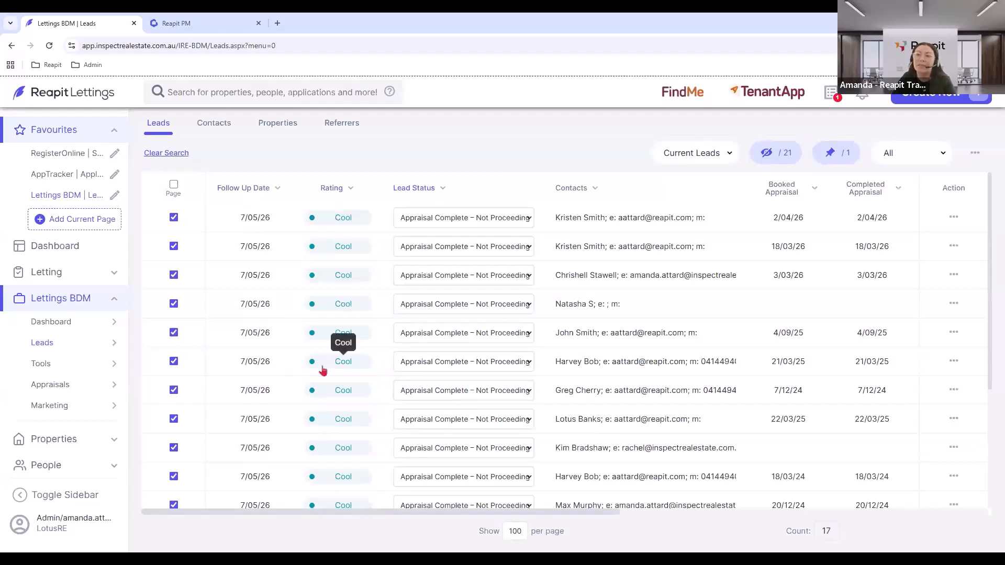
pyautogui.click(166, 153)
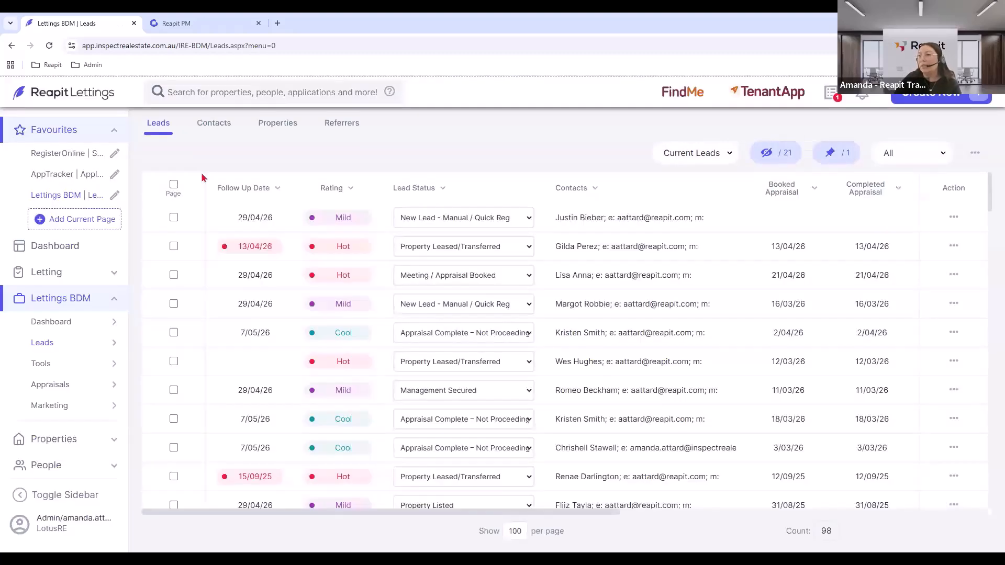
pyautogui.click(887, 153)
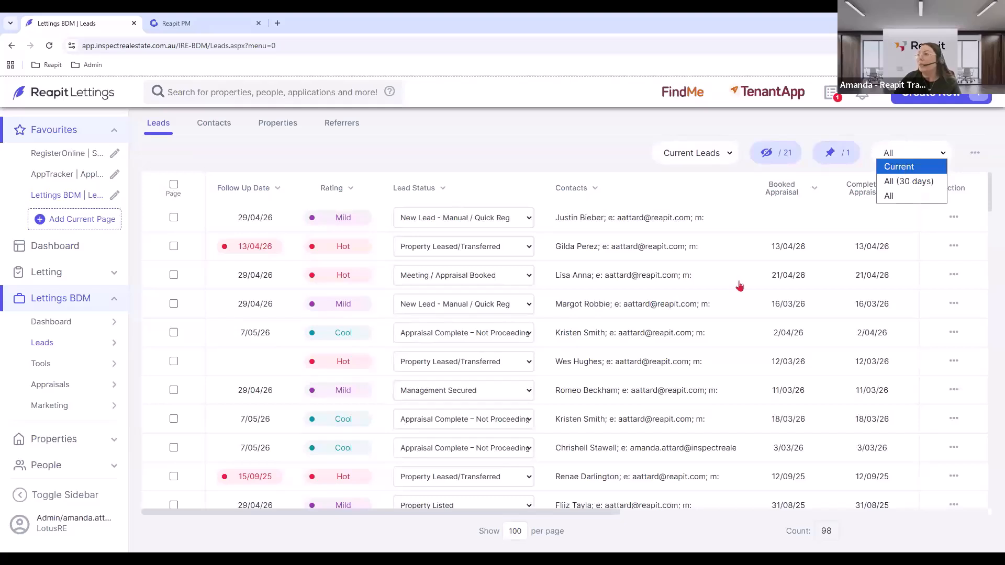
pyautogui.press('Return')
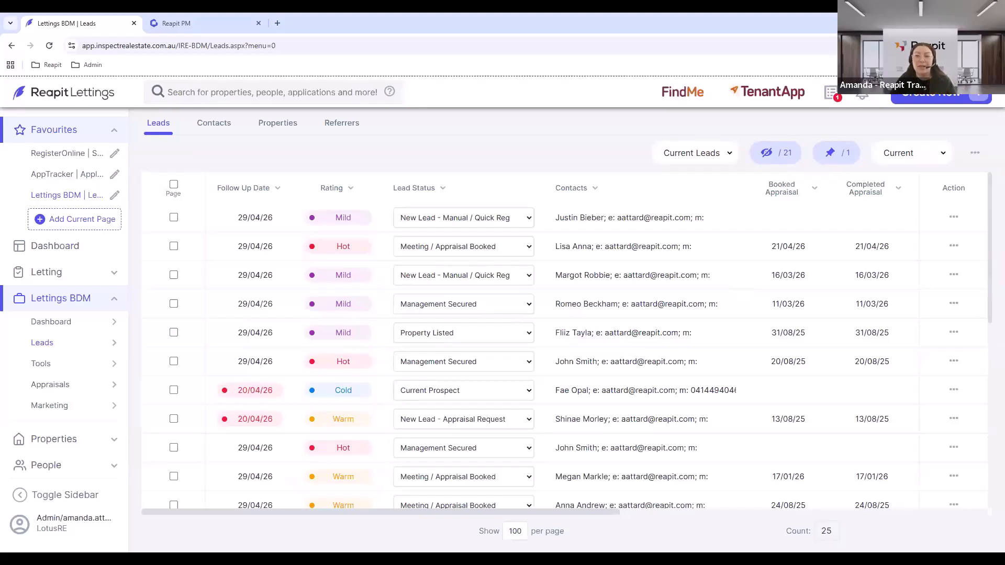
pyautogui.click(107, 304)
# Open Messages > Lettings BDM > Current Status to show the BDM: Current templates.
pyautogui.click(61, 360)
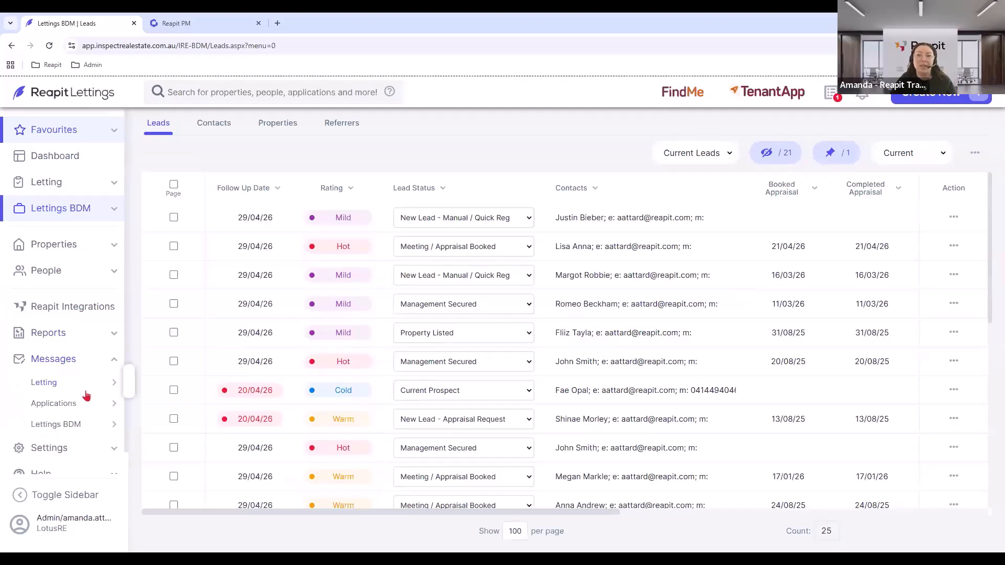
pyautogui.click(52, 428)
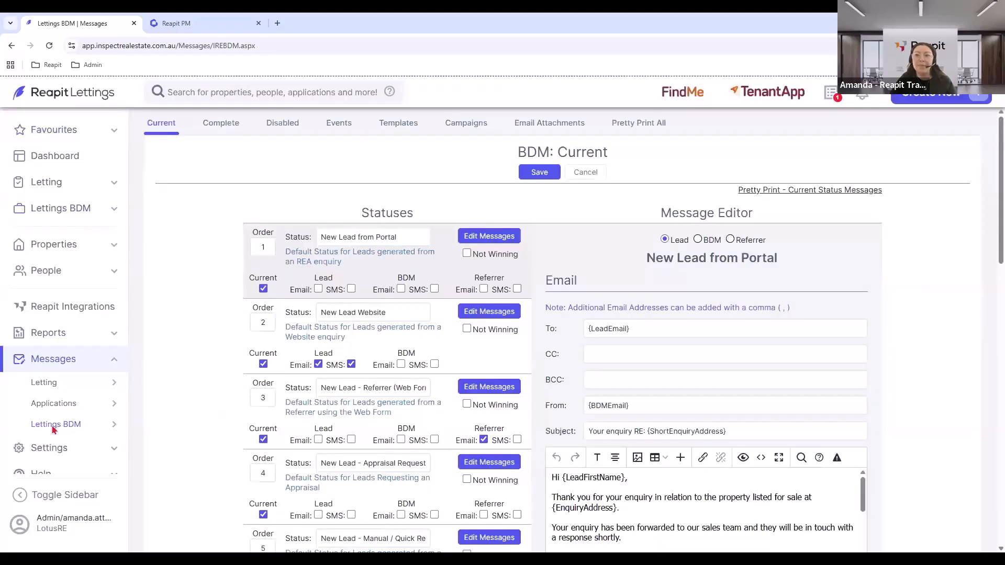
pyautogui.moveTo(55, 429)
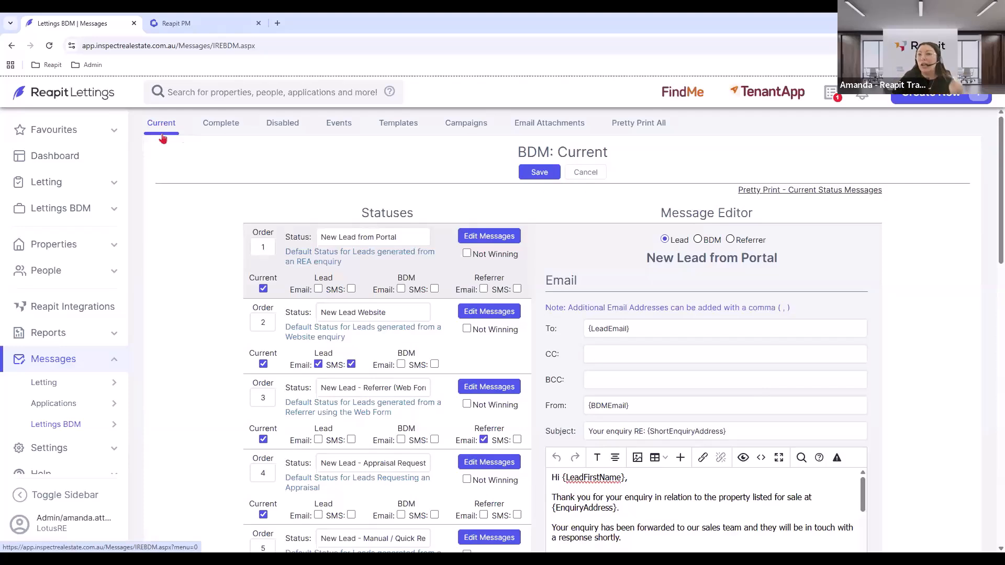
pyautogui.click(66, 207)
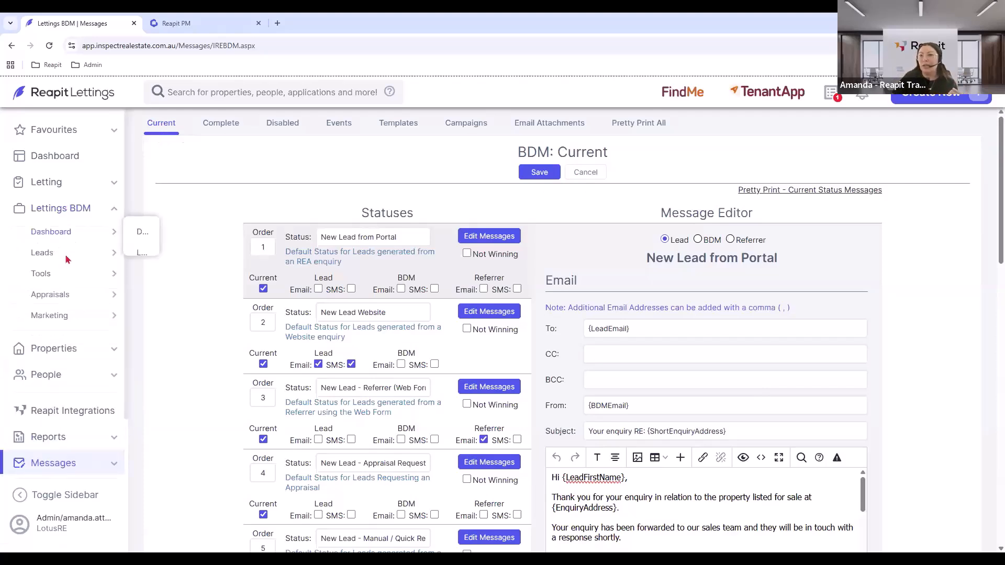
pyautogui.rightClick(64, 256)
pyautogui.click(189, 18)
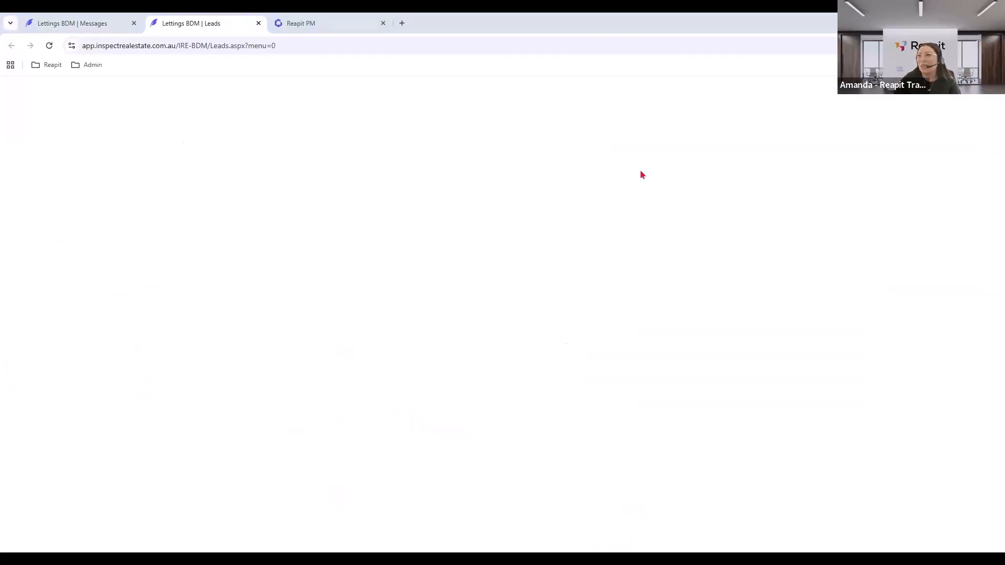
pyautogui.click(259, 24)
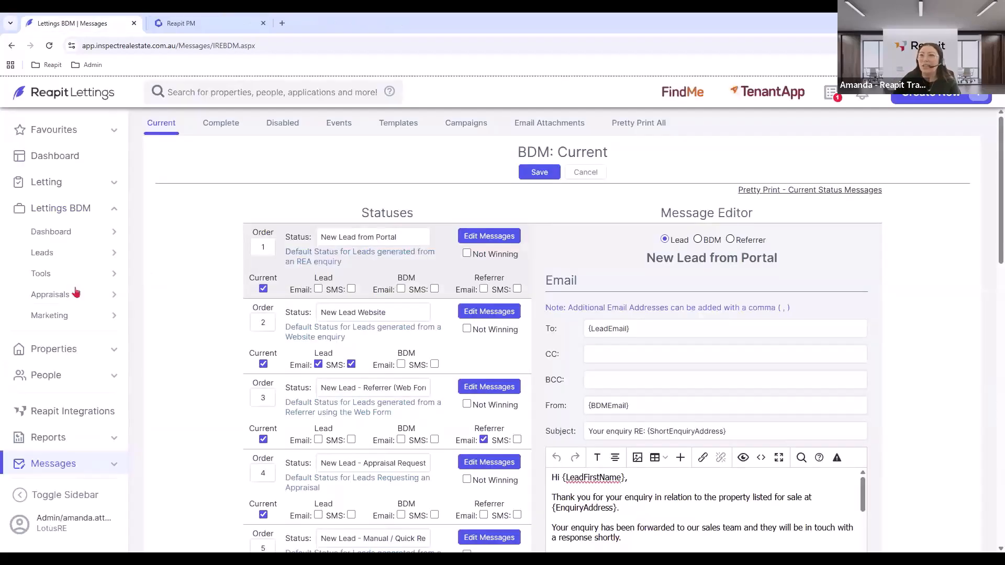
pyautogui.click(45, 256)
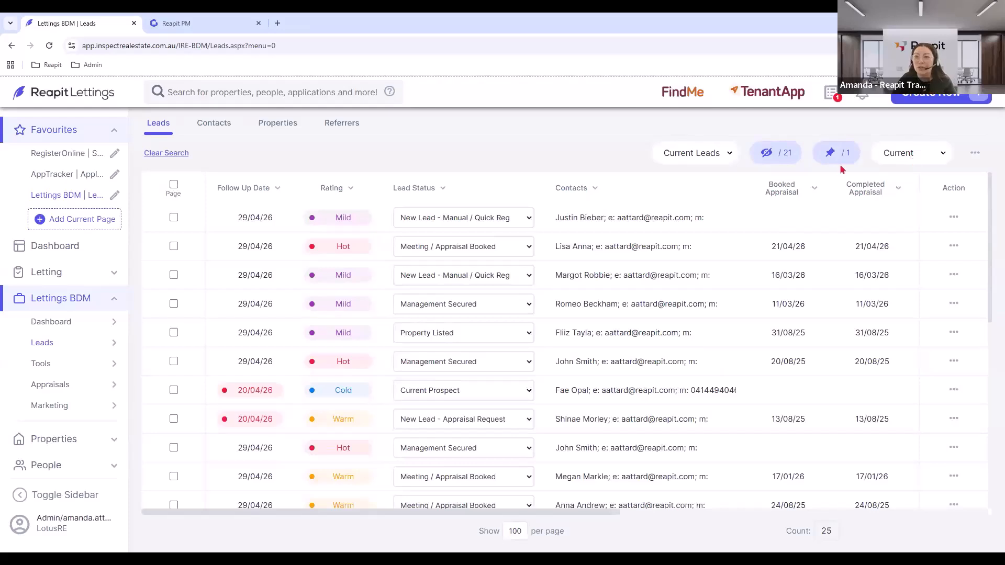
pyautogui.scroll(-3, 58, 406)
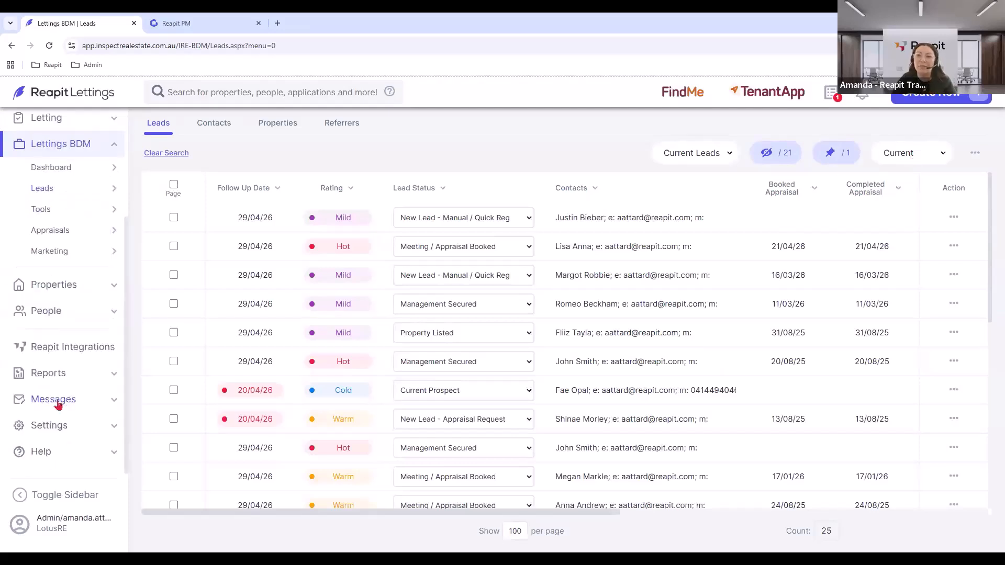
pyautogui.click(58, 405)
pyautogui.moveTo(58, 404)
pyautogui.click(164, 284)
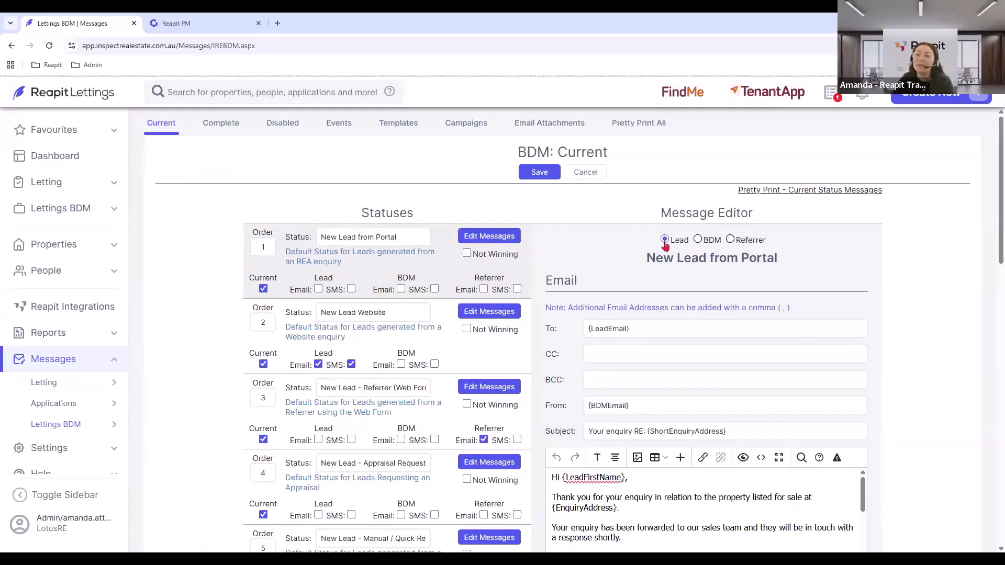
pyautogui.click(319, 289)
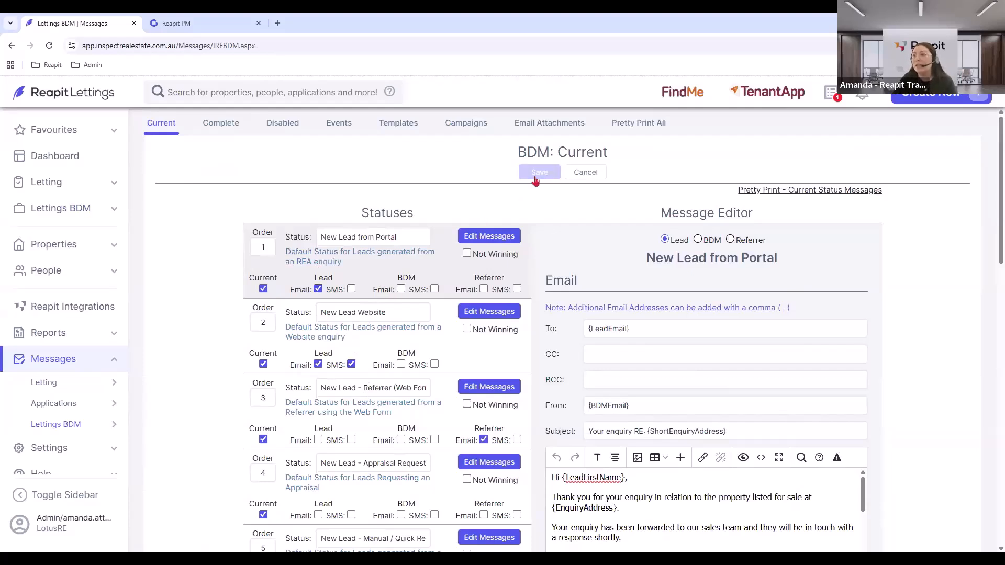
pyautogui.click(318, 290)
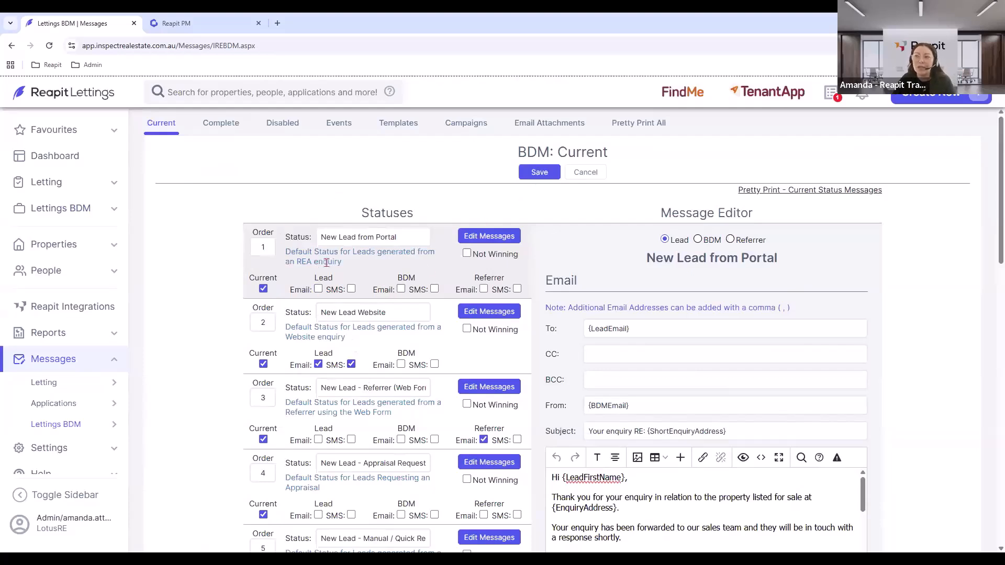
pyautogui.tripleClick(386, 236)
pyautogui.click(412, 236)
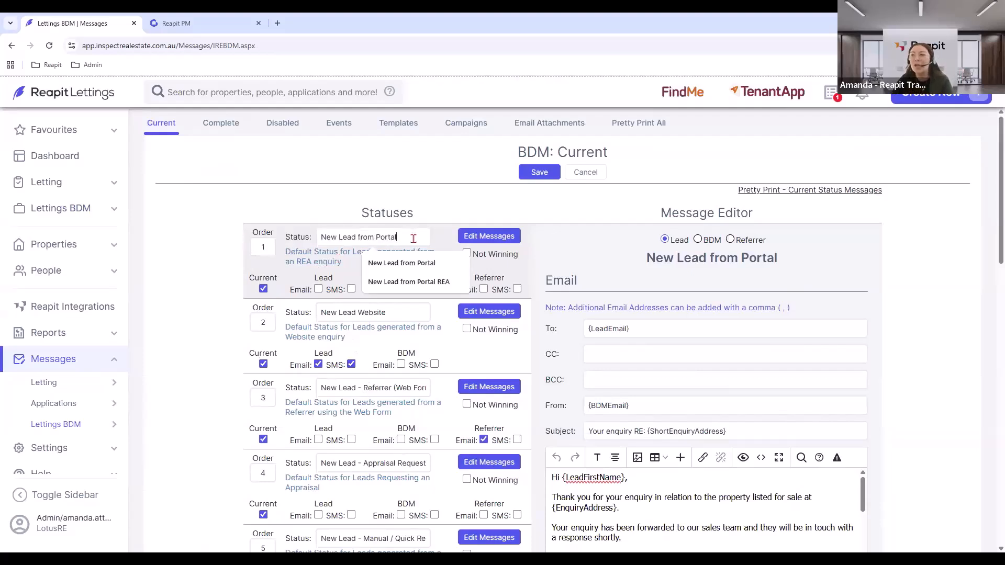
pyautogui.click(445, 222)
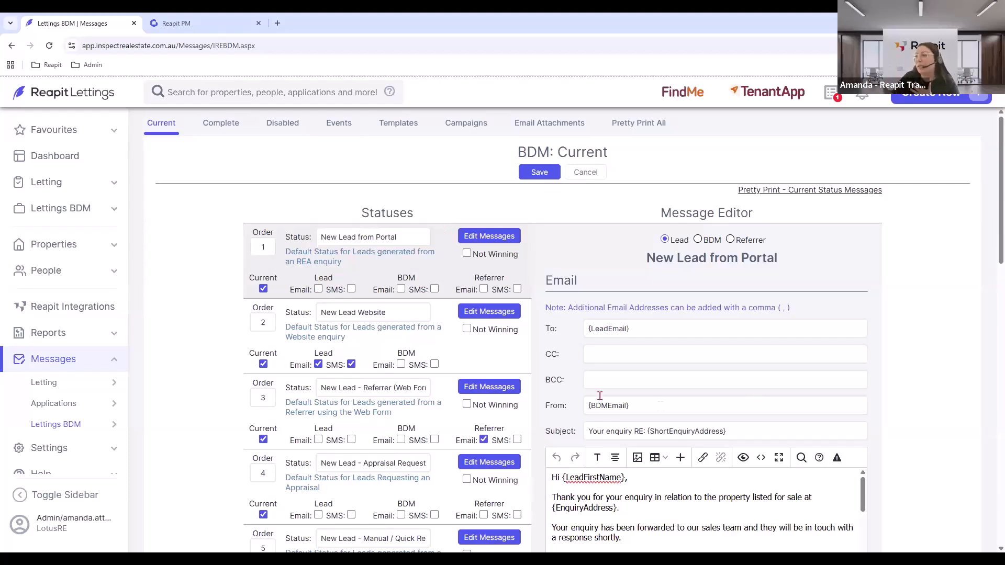
pyautogui.scroll(-3, 673, 403)
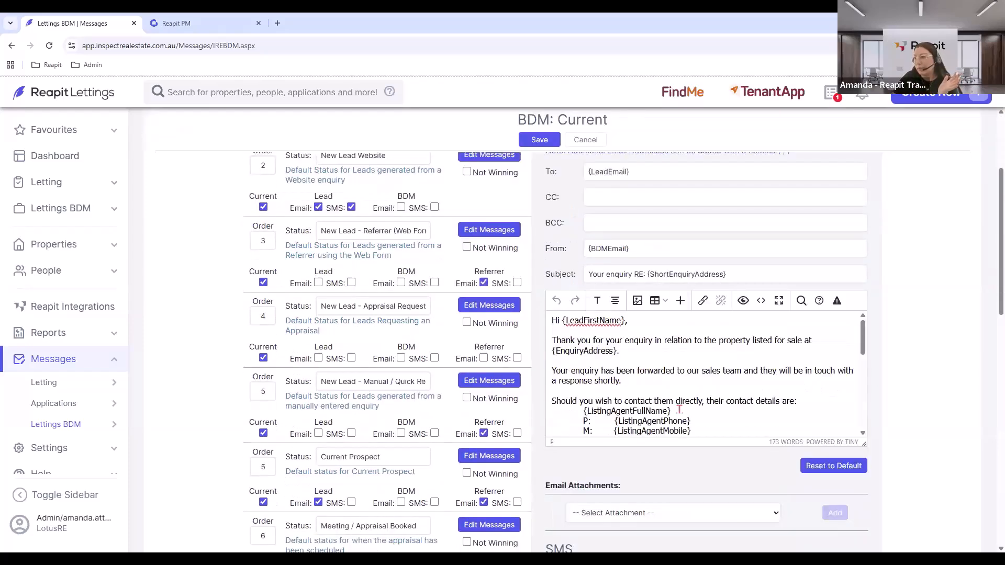
pyautogui.scroll(-5, 689, 371)
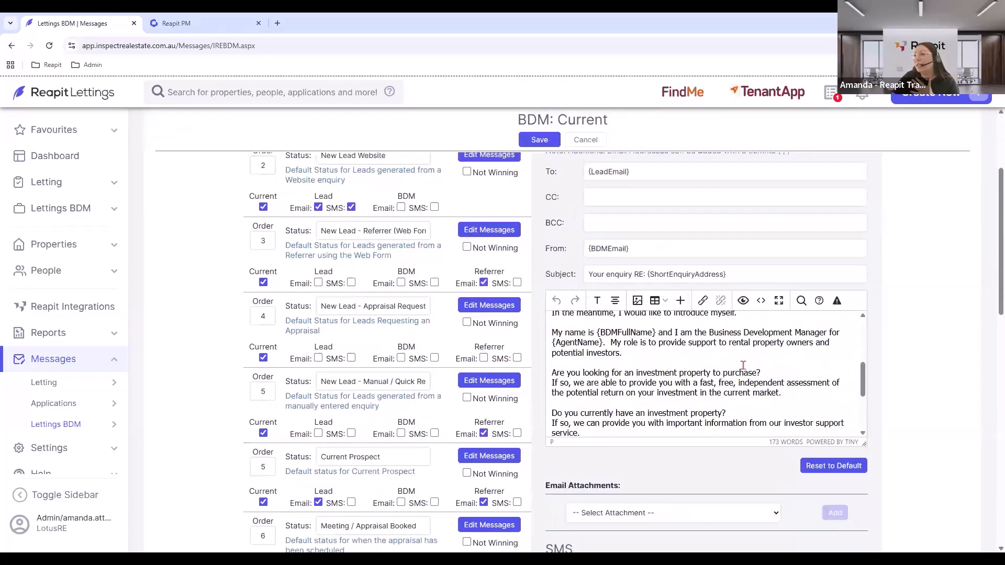
pyautogui.scroll(-4, 731, 384)
pyautogui.scroll(5, 737, 384)
pyautogui.click(762, 355)
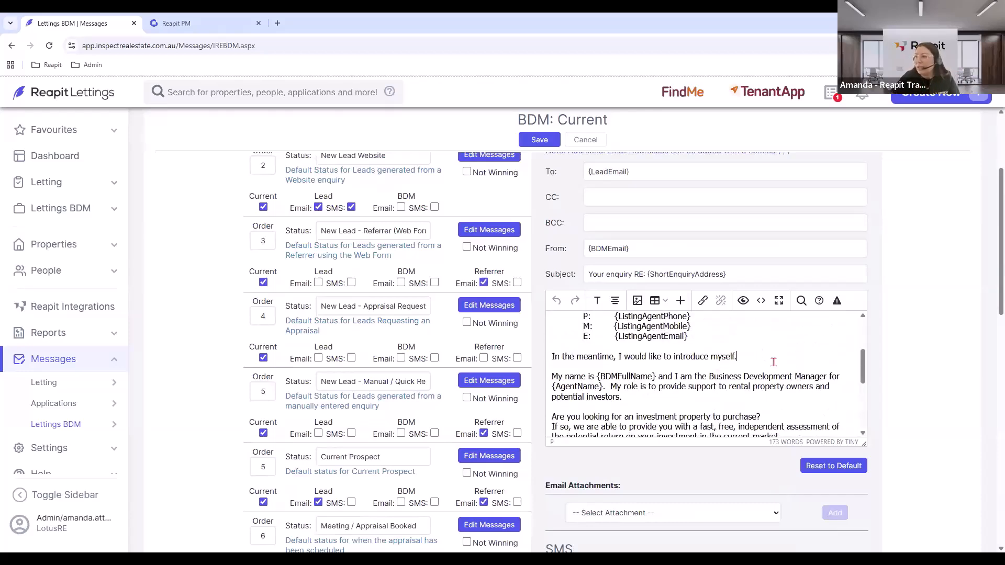
pyautogui.scroll(-2, 770, 370)
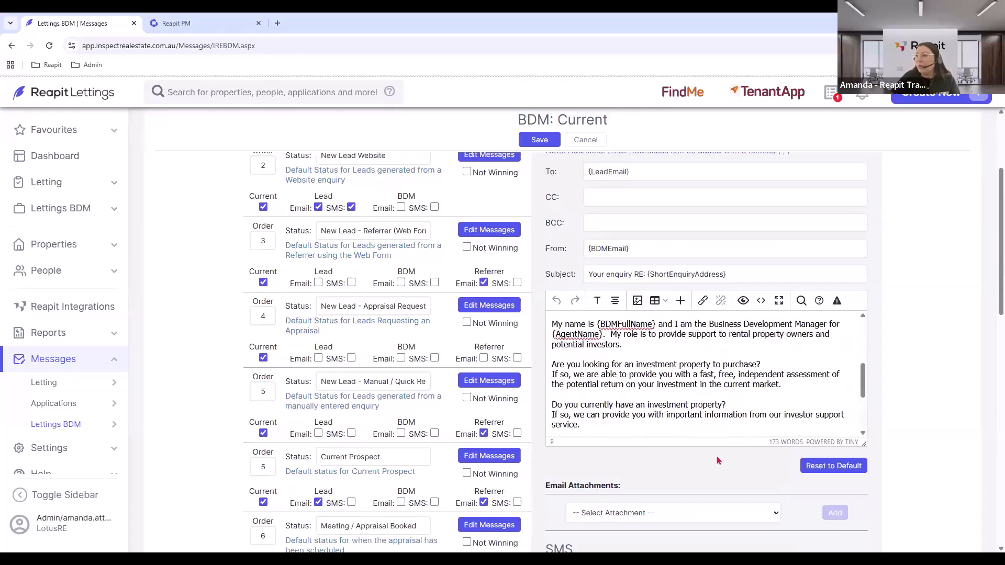
pyautogui.scroll(-5, 721, 450)
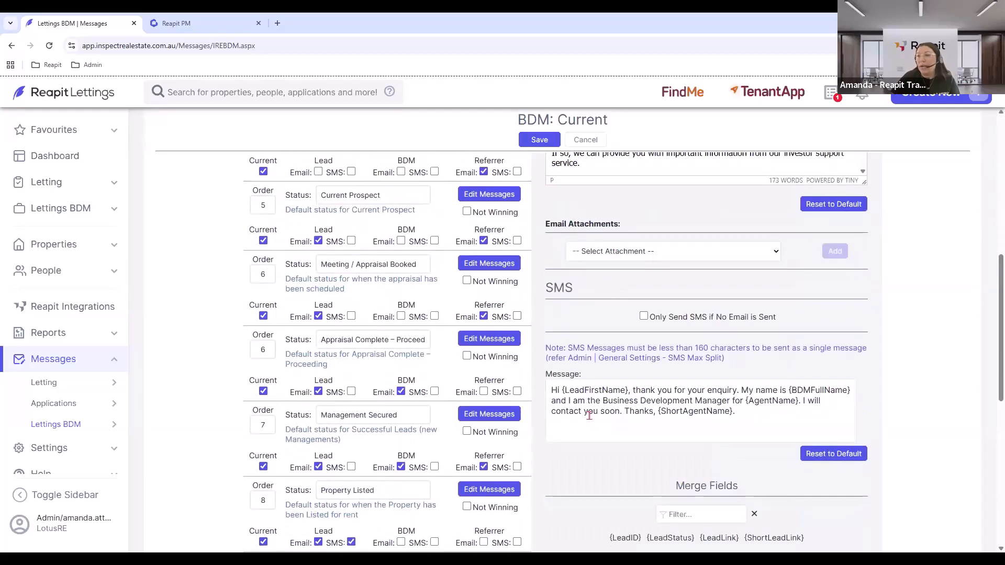
pyautogui.scroll(-2, 603, 417)
pyautogui.scroll(-1, 603, 417)
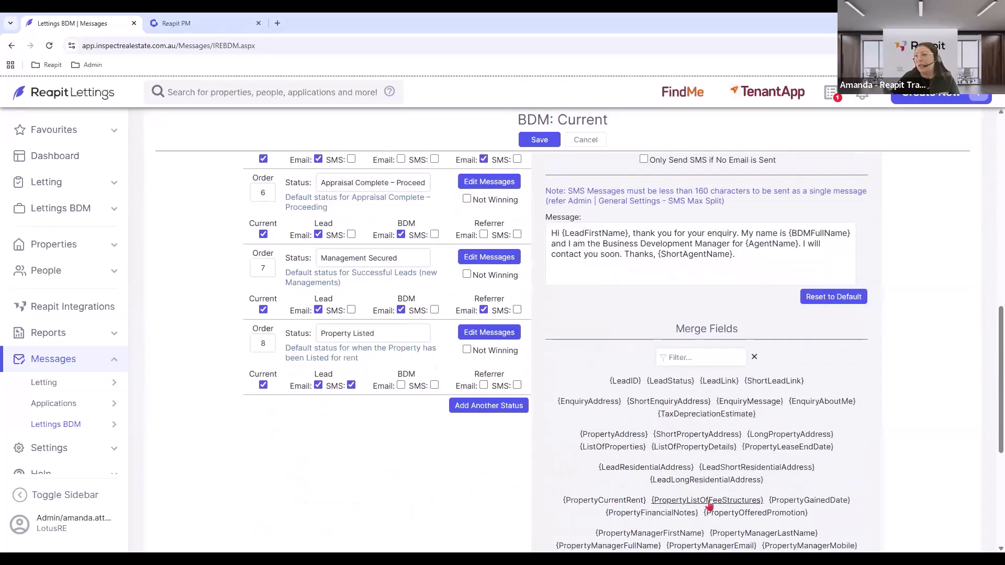
pyautogui.scroll(8, 707, 495)
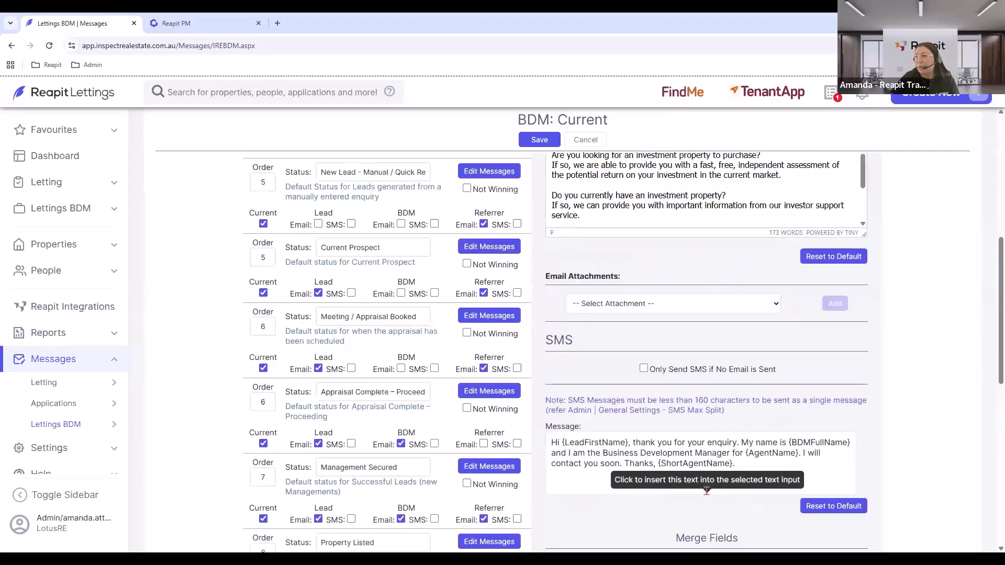
pyautogui.scroll(6, 692, 477)
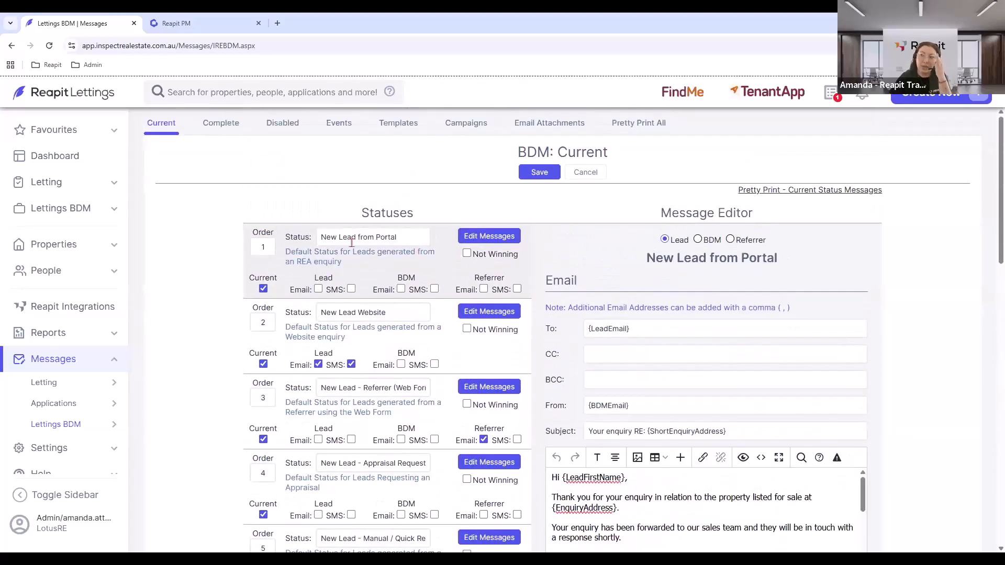
pyautogui.scroll(-1, 677, 352)
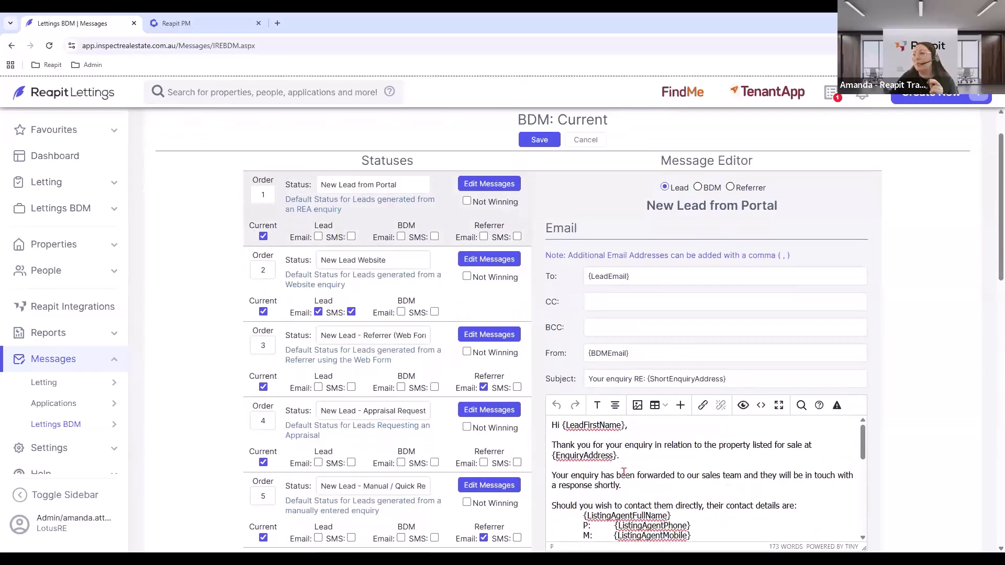
# Browse the New Lead Website, New Lead - Referrer (Web Form) and manual registration lead messages.
pyautogui.click(490, 263)
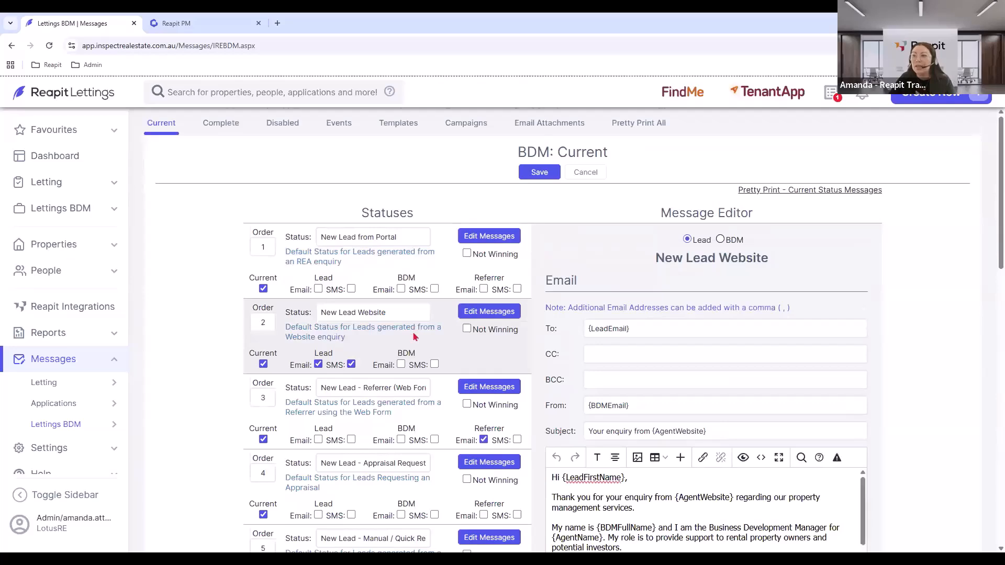
pyautogui.scroll(-1, 414, 330)
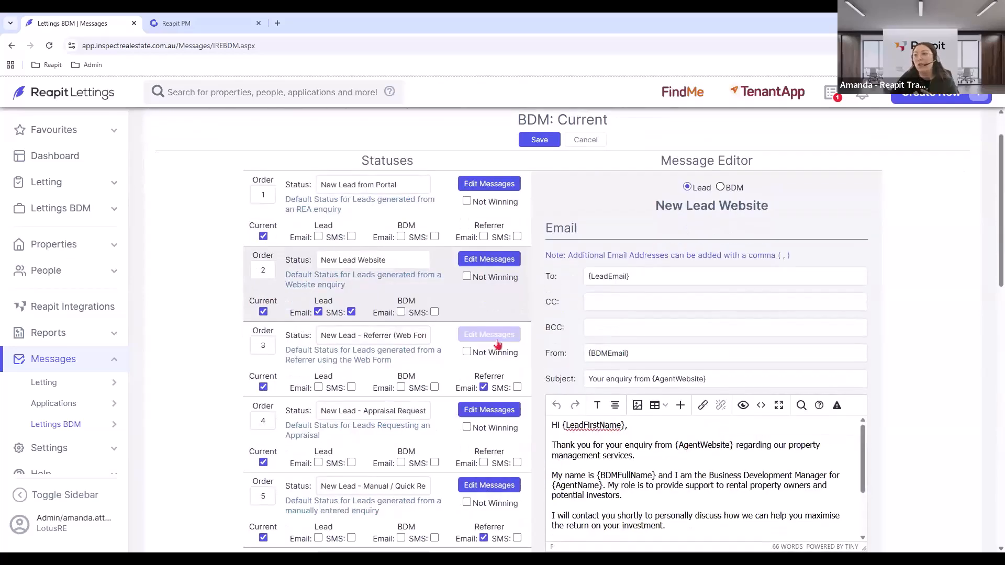
pyautogui.click(479, 336)
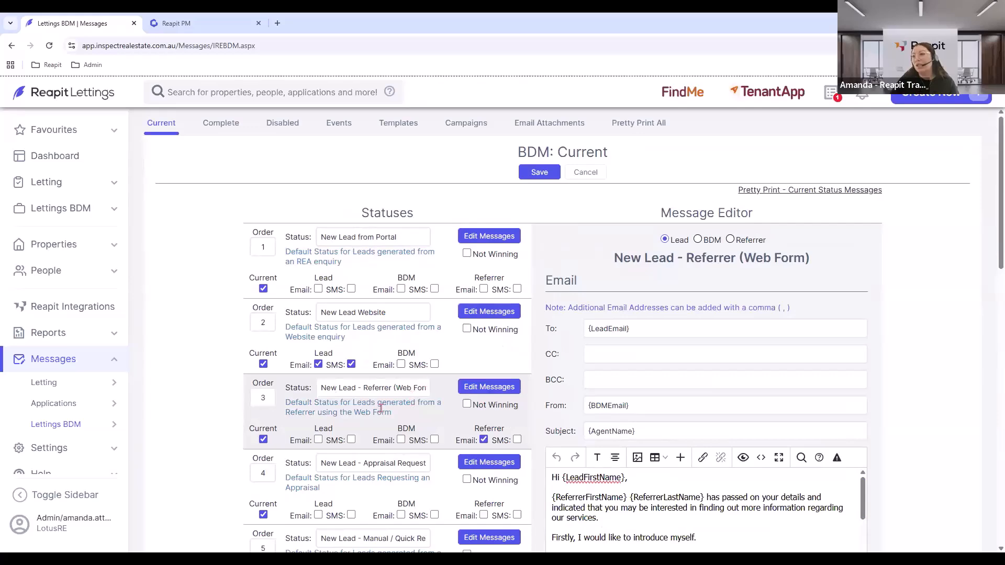
pyautogui.scroll(-2, 393, 406)
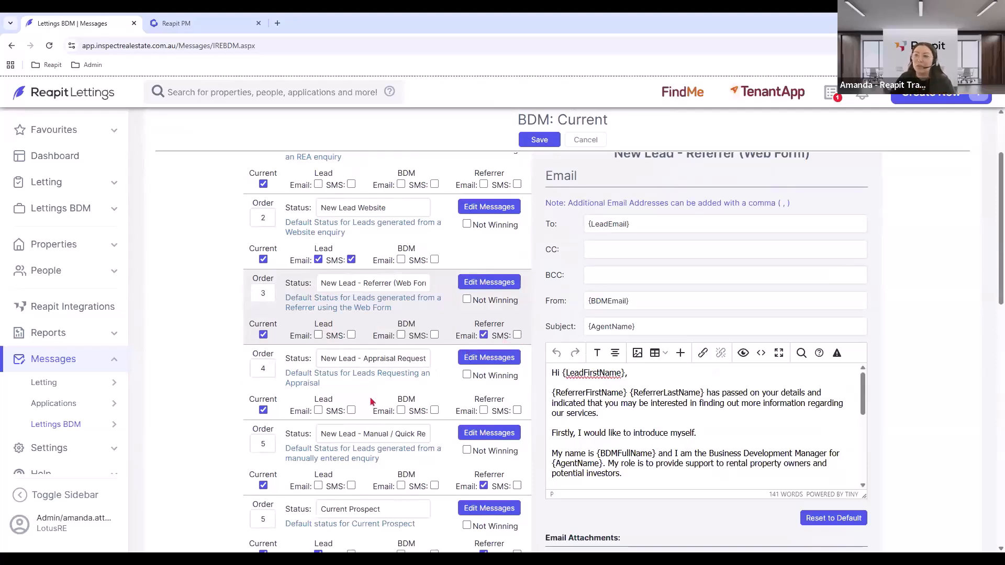
pyautogui.scroll(-1, 370, 401)
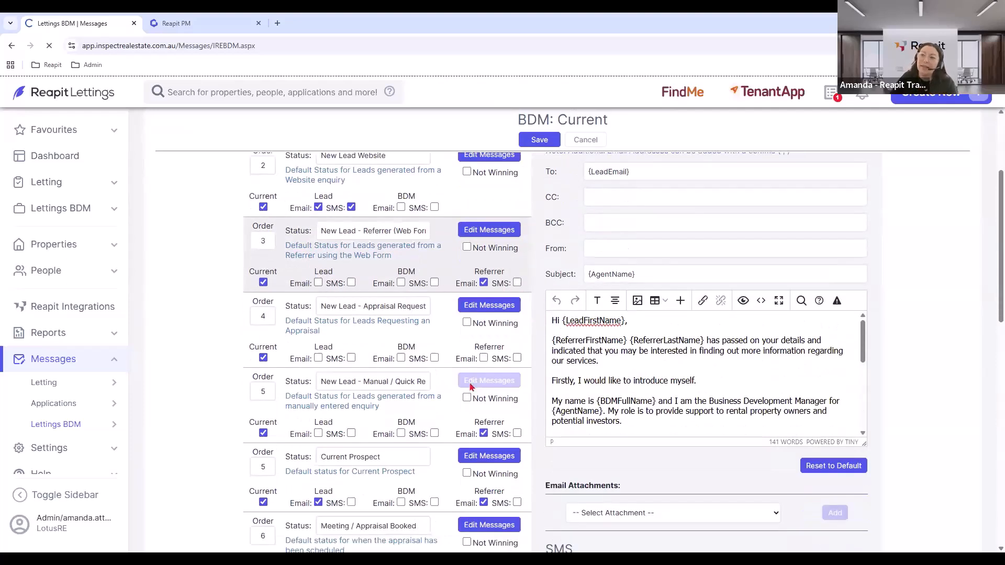
pyautogui.click(471, 388)
pyautogui.scroll(-3, 472, 387)
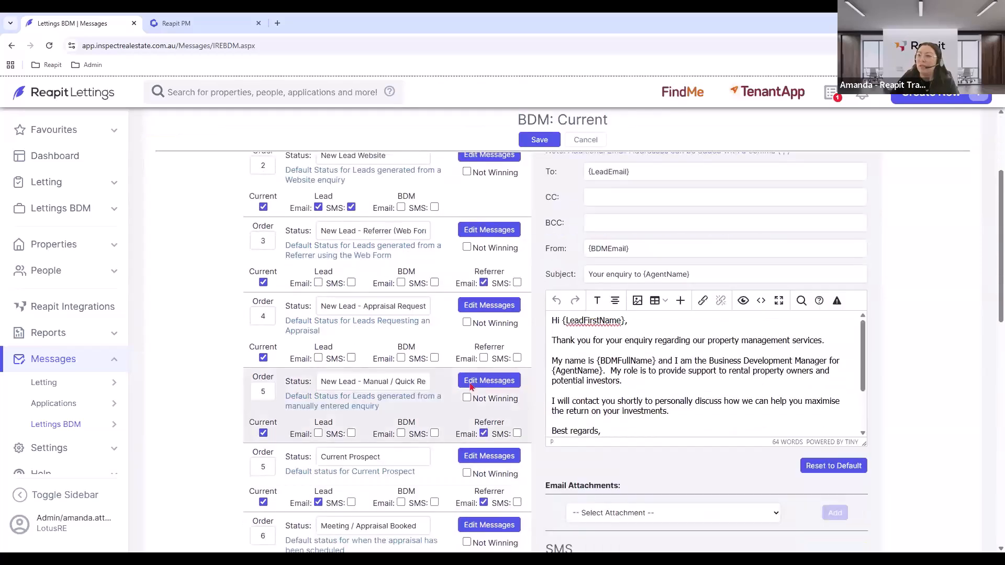
# Turn on lead emails for the order 5 status.
pyautogui.click(926, 98)
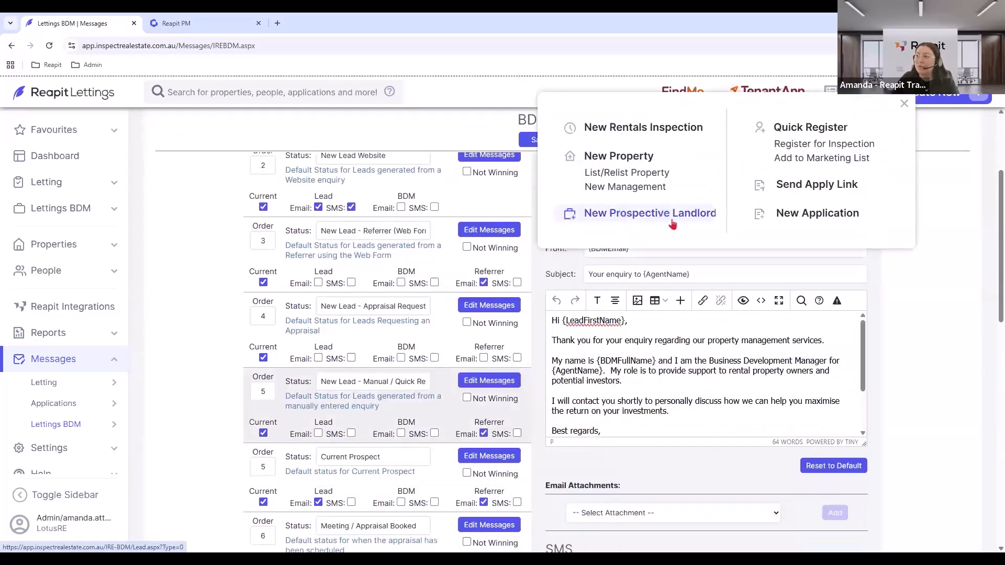
pyautogui.click(895, 303)
pyautogui.click(318, 434)
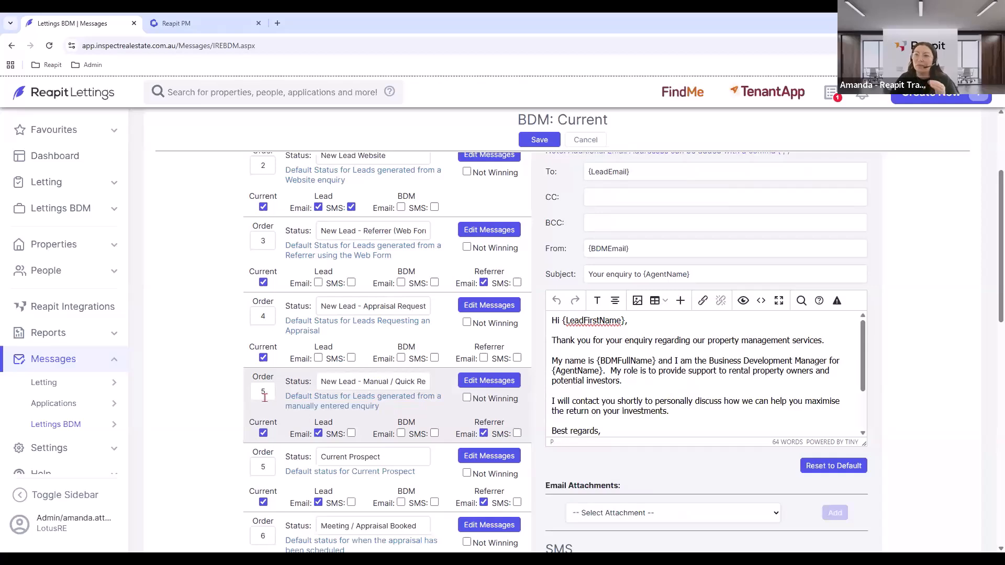
pyautogui.scroll(3, 265, 397)
pyautogui.scroll(-1, 283, 330)
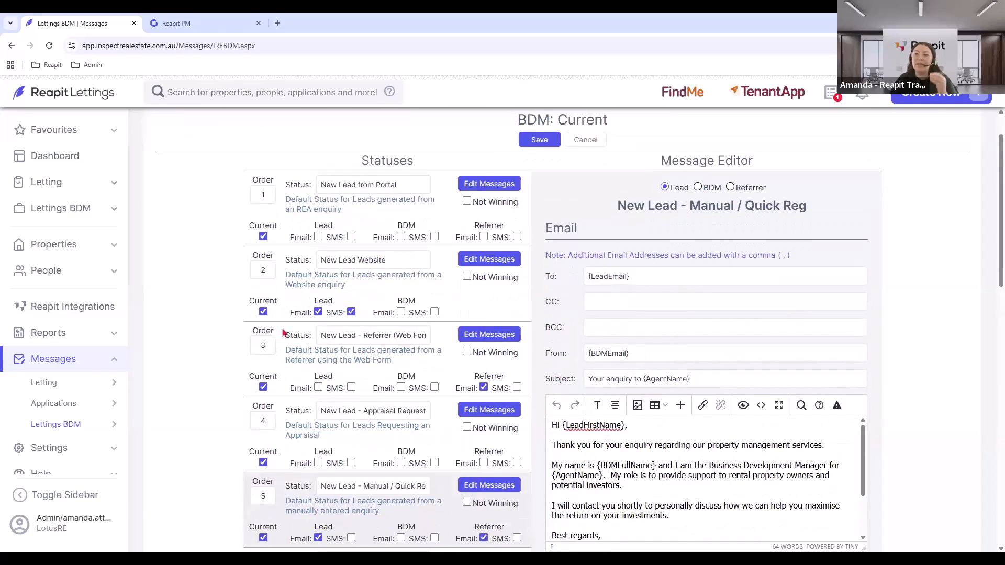
pyautogui.scroll(-5, 283, 333)
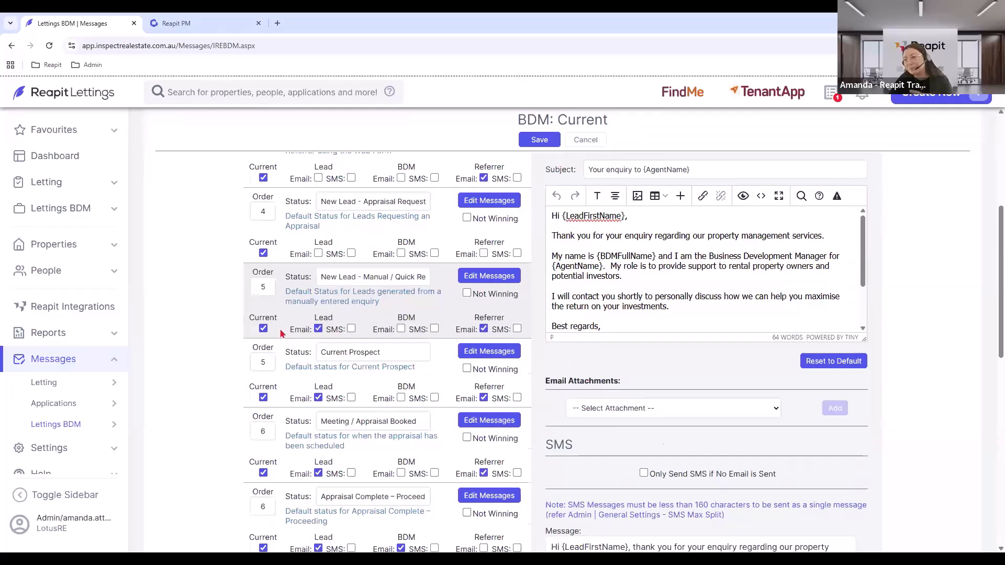
# Open and review the Meeting / Appraisal Booked email and SMS templates.
pyautogui.click(500, 369)
pyautogui.scroll(-3, 461, 398)
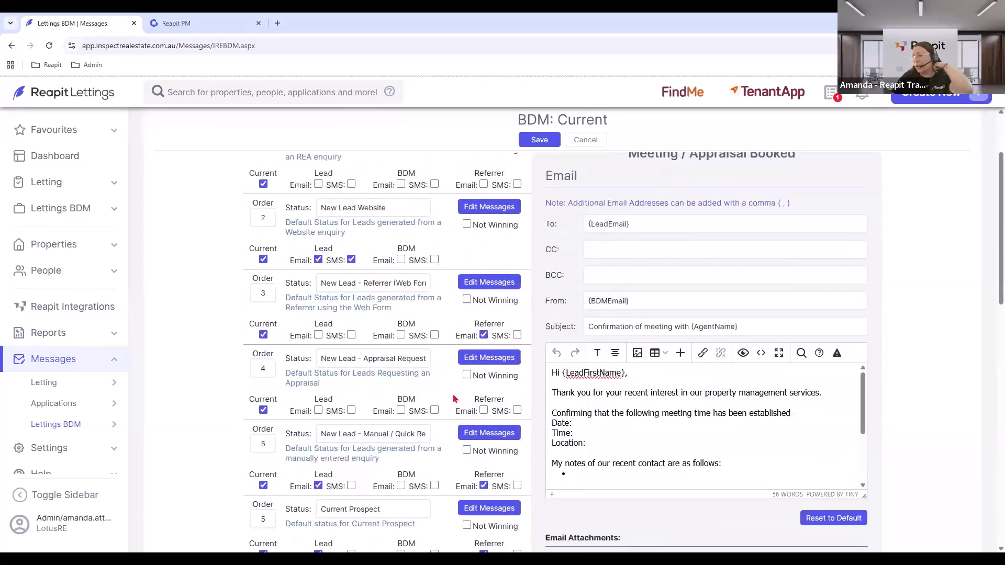
pyautogui.scroll(-2, 400, 406)
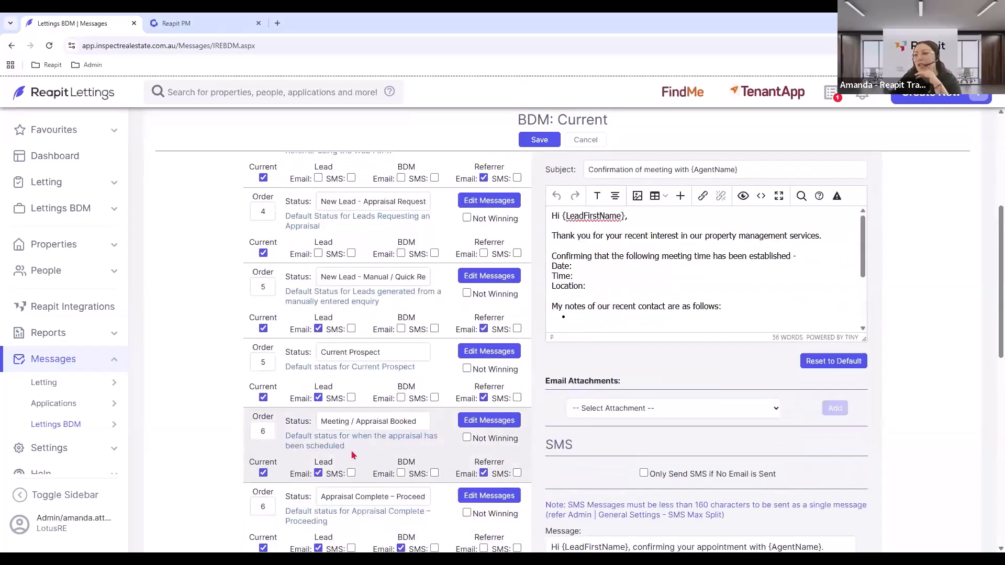
pyautogui.scroll(1, 671, 287)
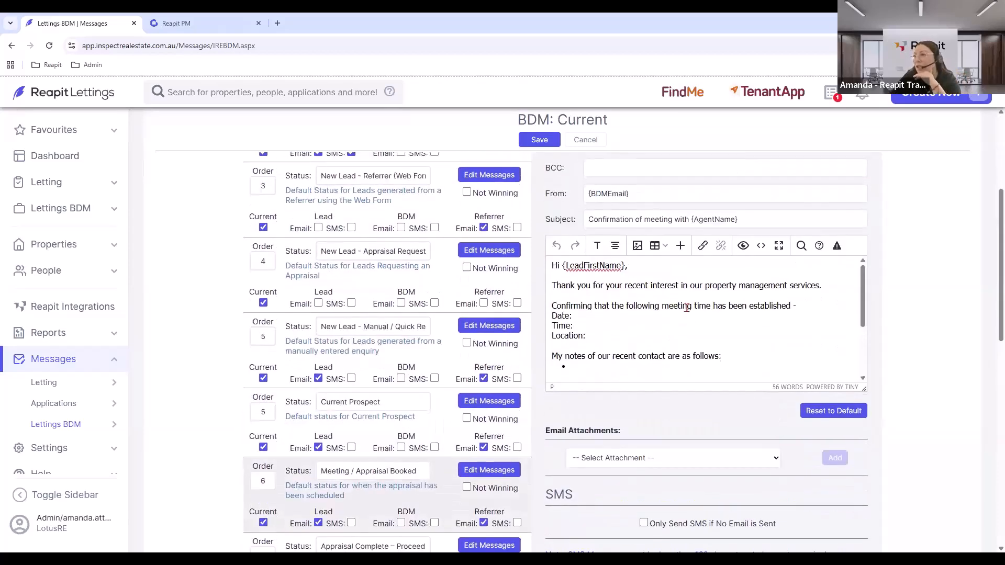
pyautogui.scroll(-4, 369, 378)
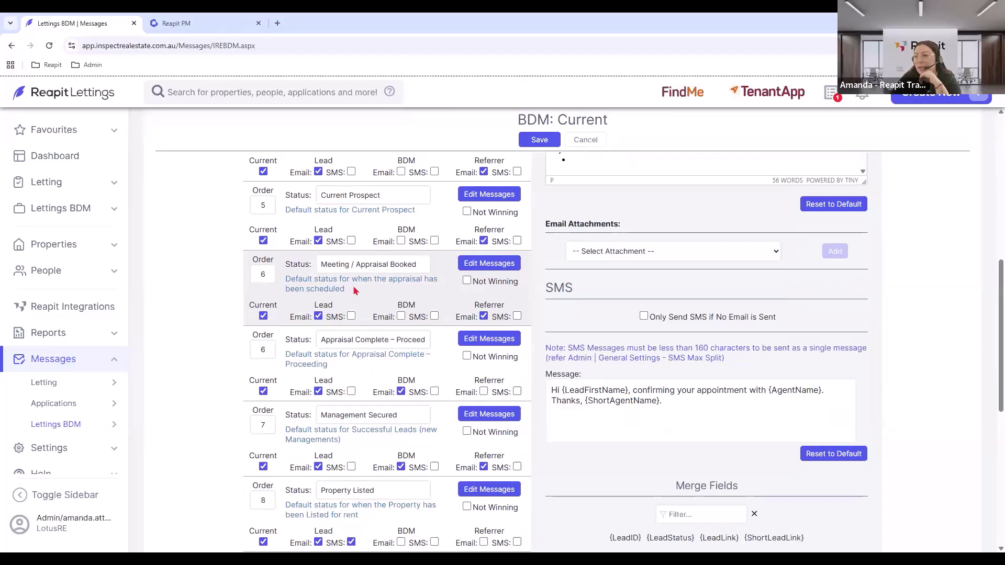
# Review the Appraisal Complete – Proceeding email and SMS, changing 'Thanks again' to 'Thank you again for meeting with me'.
pyautogui.click(506, 343)
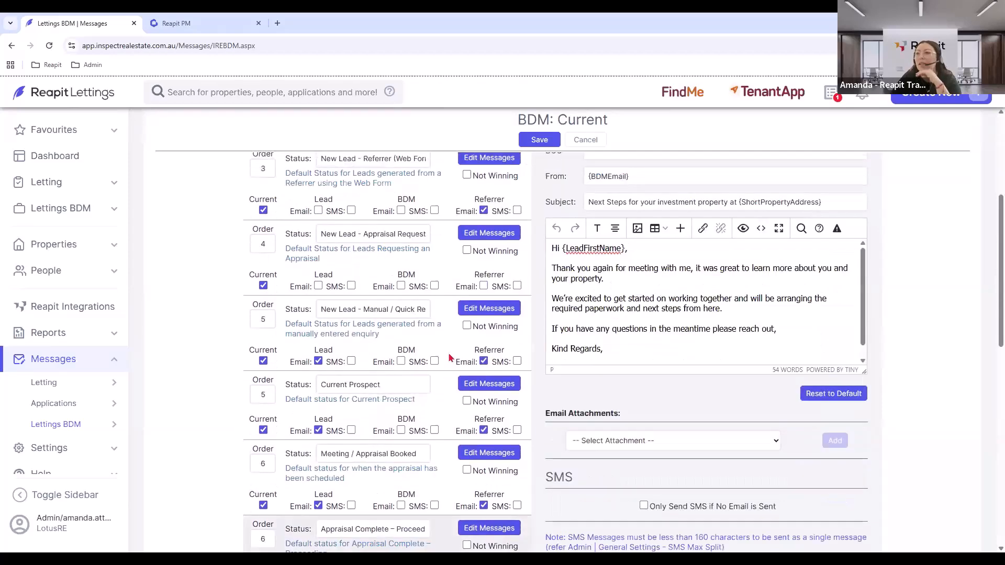
pyautogui.scroll(-2, 450, 358)
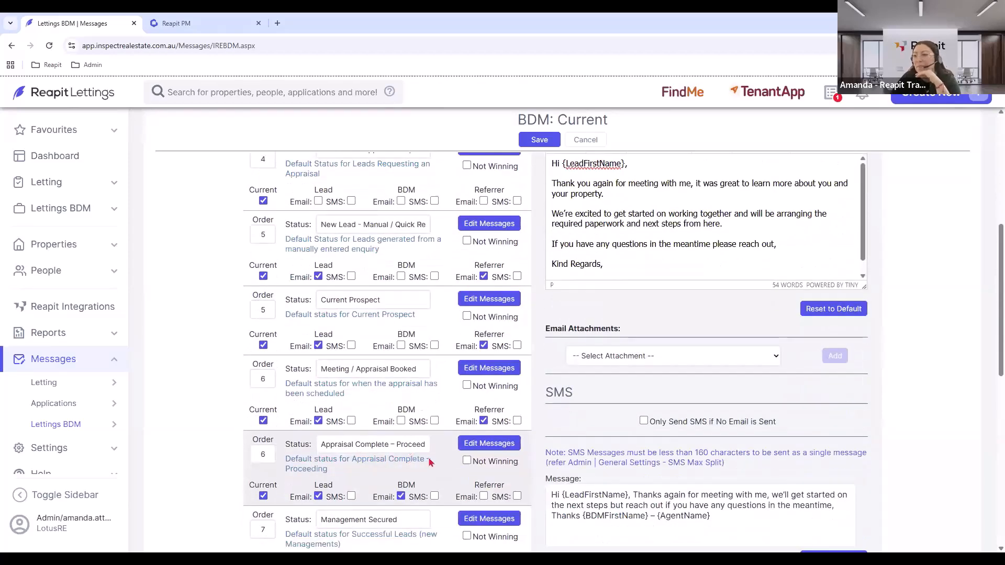
pyautogui.scroll(1, 573, 428)
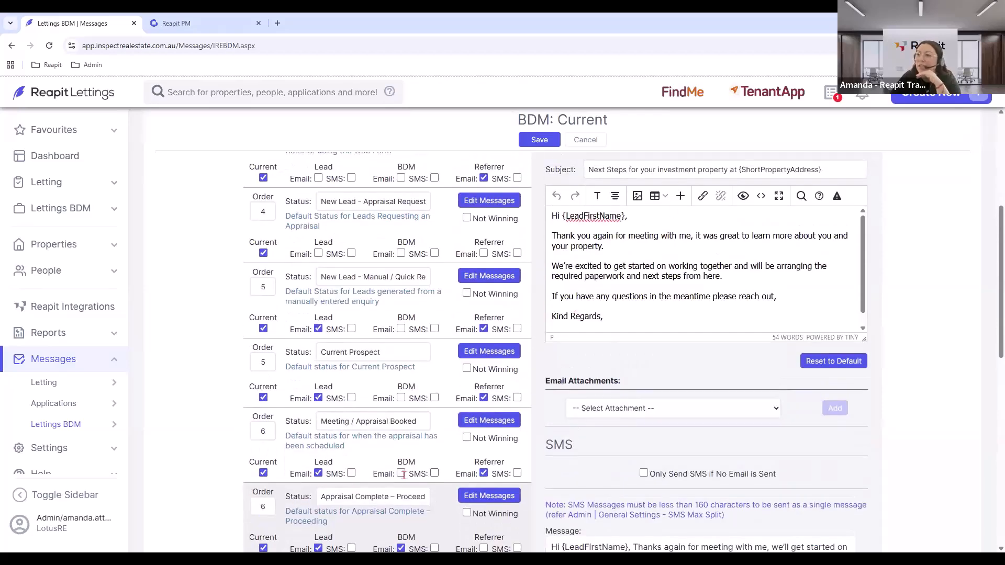
pyautogui.moveTo(318, 496); pyautogui.dragTo(438, 498)
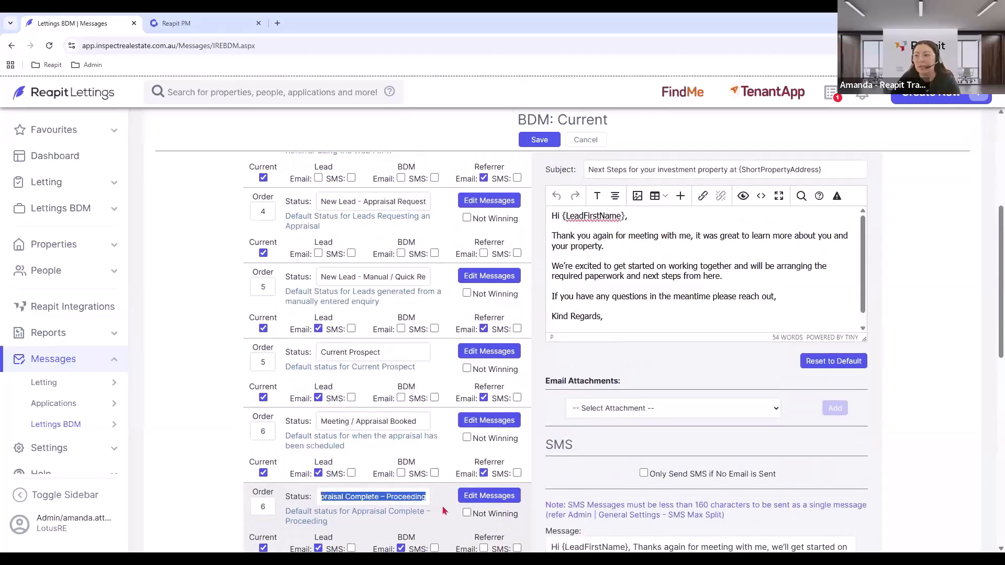
pyautogui.click(679, 268)
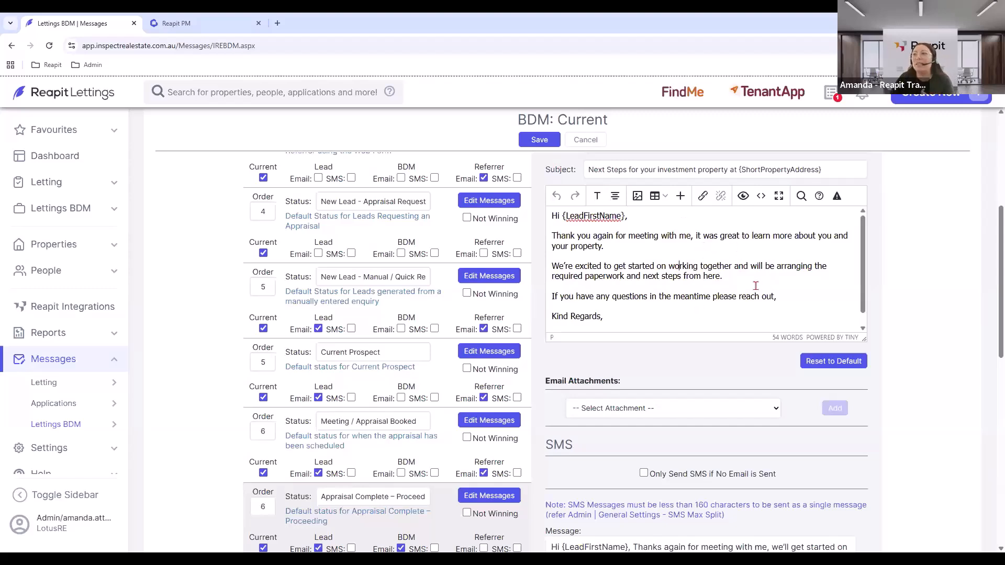
pyautogui.scroll(-1, 602, 293)
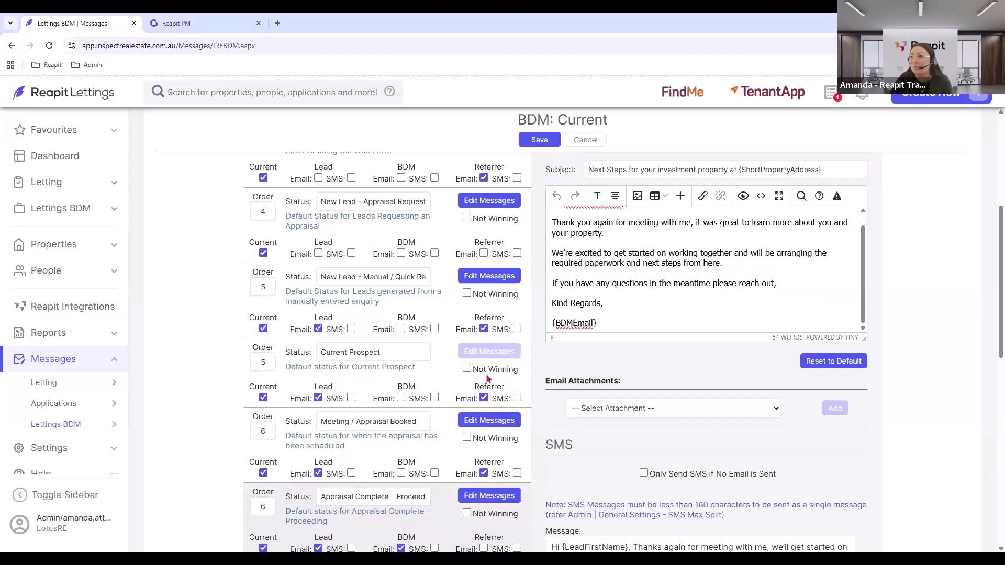
pyautogui.scroll(-2, 491, 370)
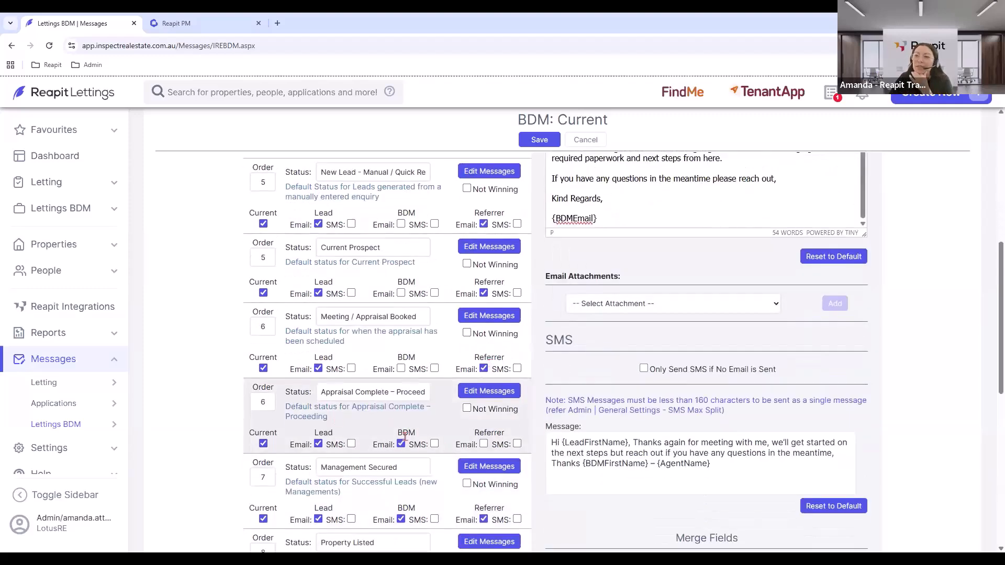
# Review the Management Secured email and SMS, which confirm management arrangements for {PropertyAddress}.
pyautogui.click(496, 471)
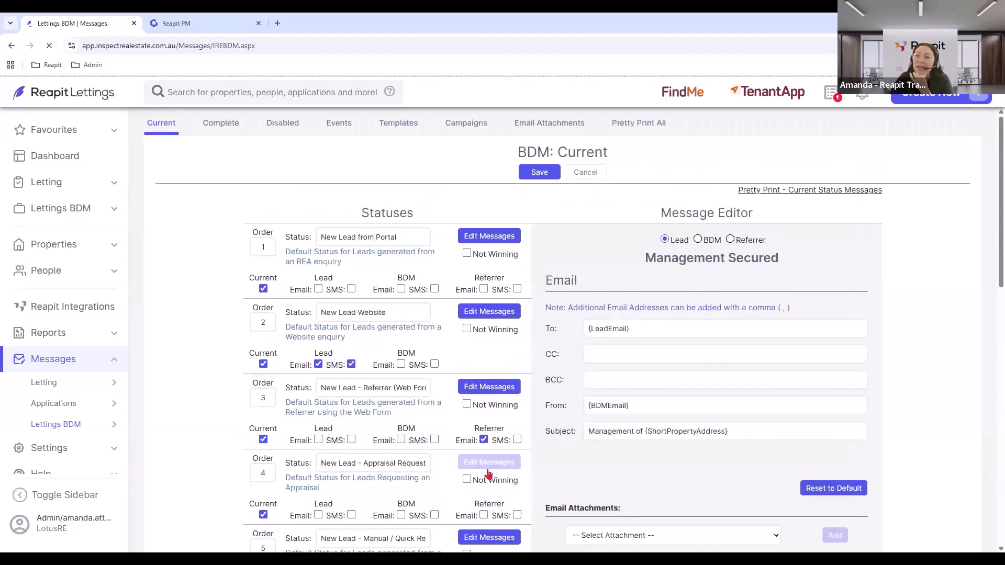
pyautogui.scroll(-6, 370, 448)
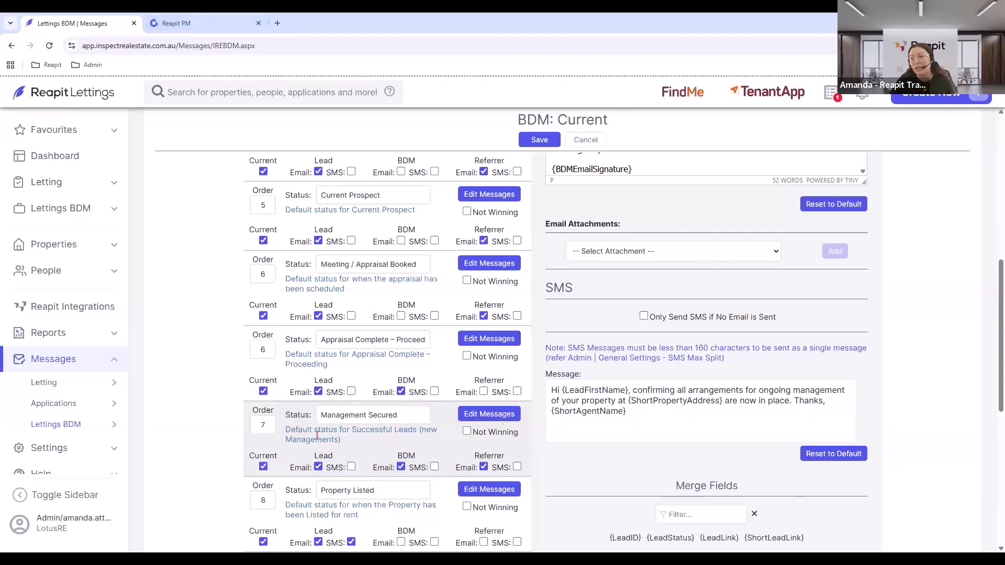
pyautogui.scroll(2, 661, 386)
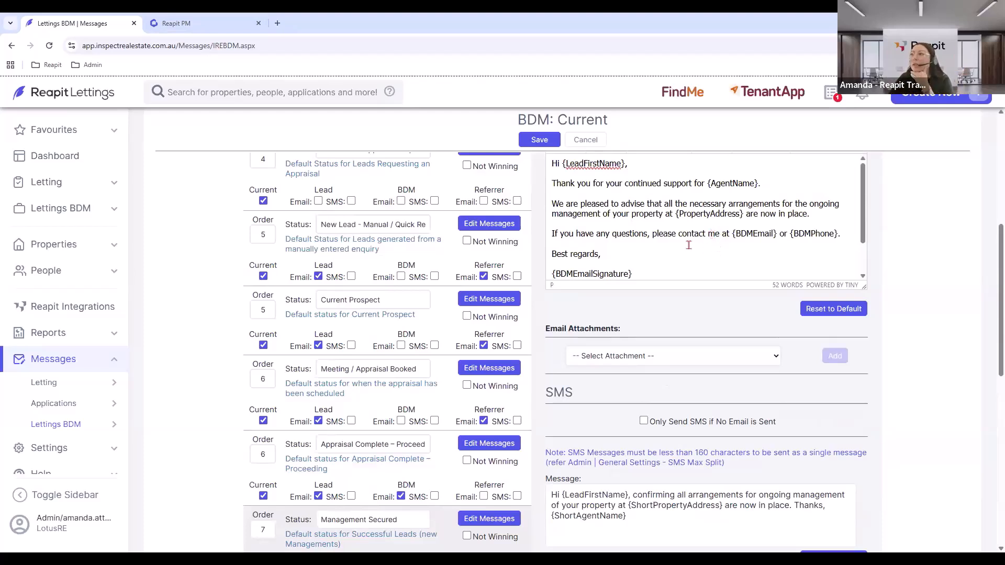
pyautogui.scroll(-3, 497, 292)
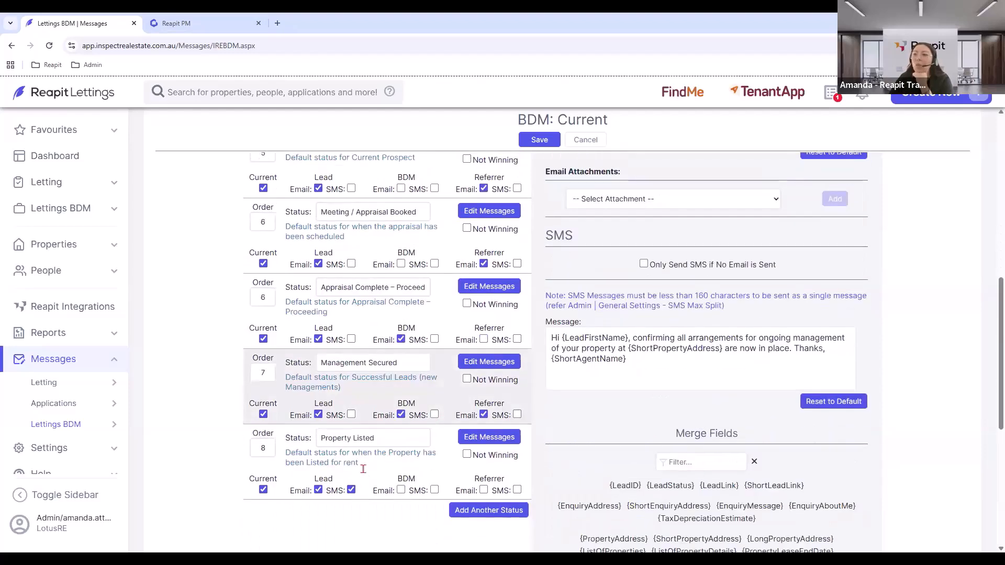
pyautogui.tripleClick(385, 442)
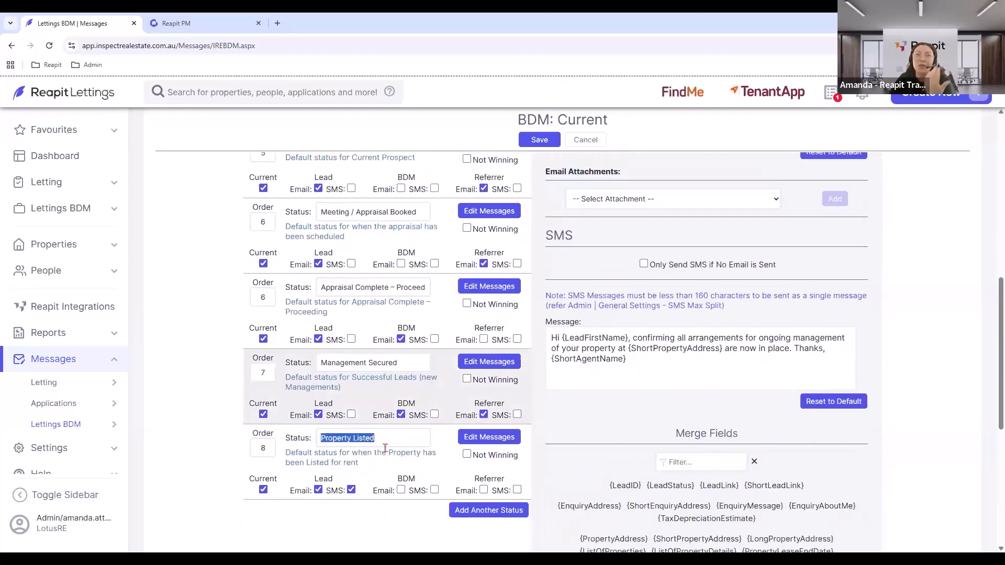
# Review the Property Listed email and SMS confirming {AgentName} as the lead's Property Manager.
pyautogui.click(490, 437)
pyautogui.scroll(-3, 389, 438)
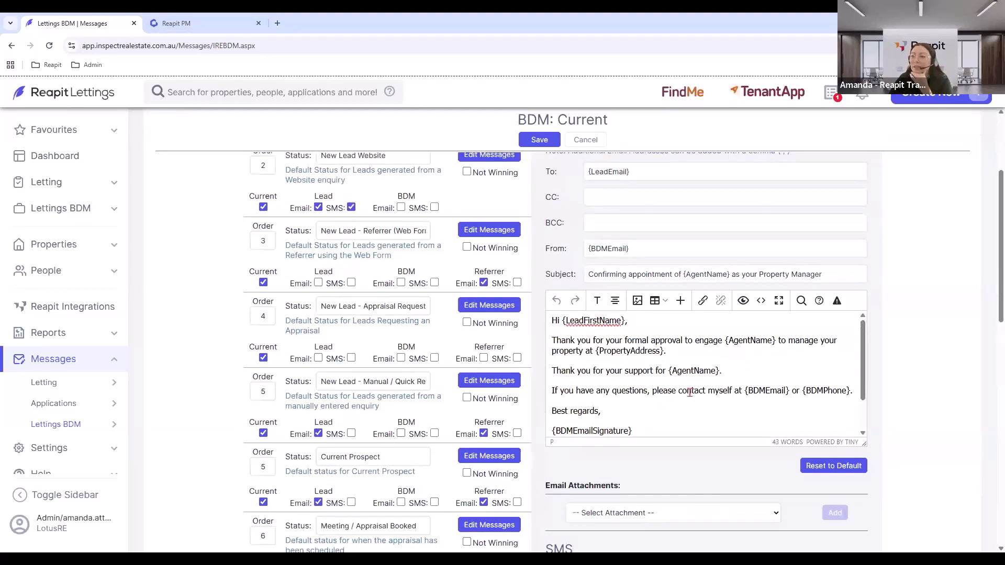
pyautogui.scroll(-1, 691, 392)
pyautogui.scroll(1, 690, 393)
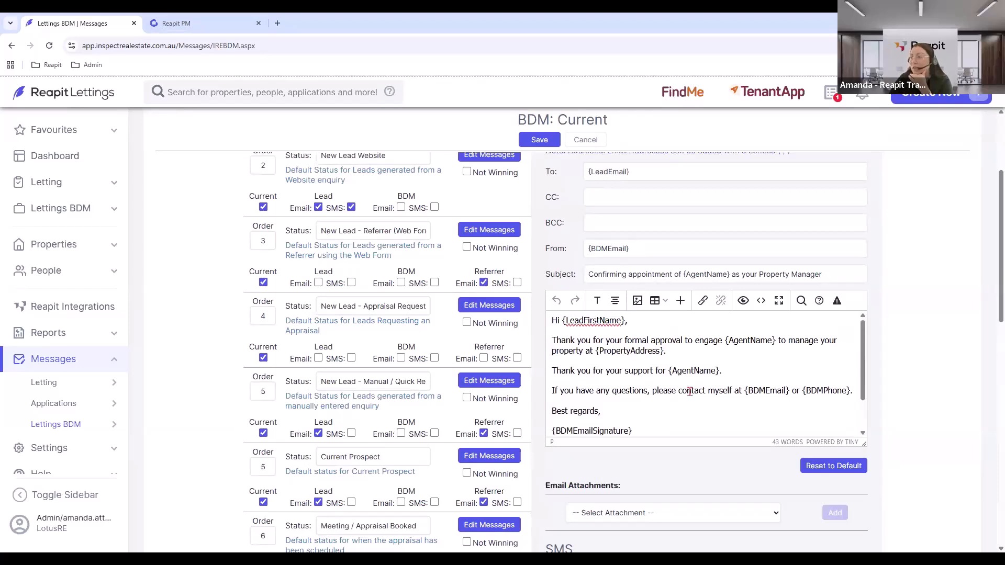
pyautogui.scroll(3, 690, 392)
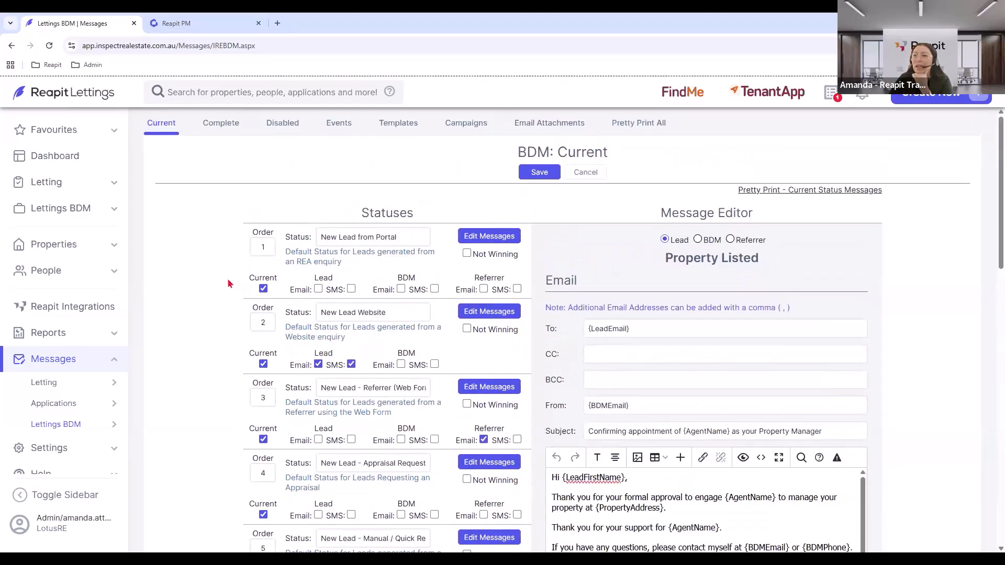
pyautogui.scroll(-3, 206, 287)
pyautogui.scroll(-4, 205, 287)
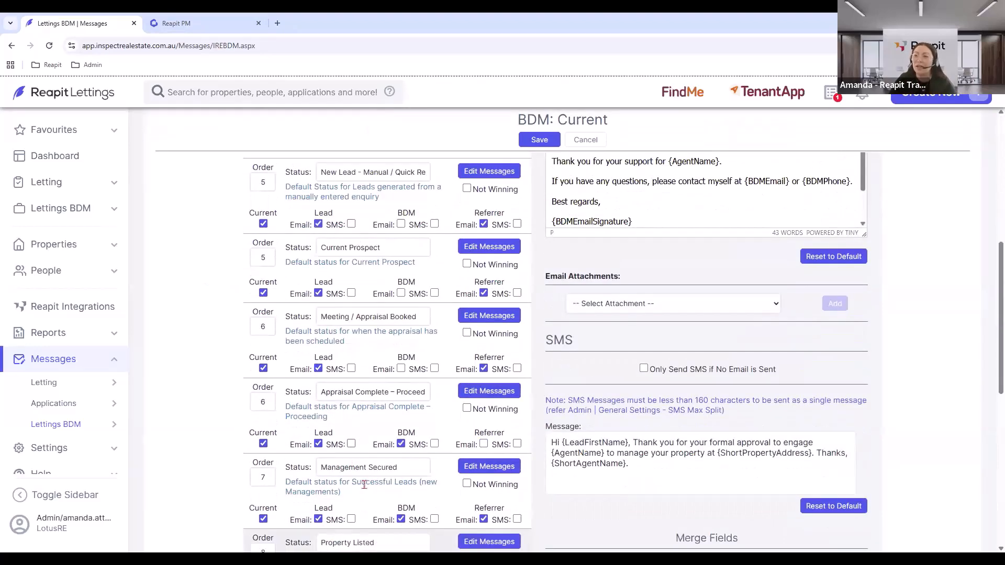
pyautogui.click(52, 209)
# View the This Month Lettings BDM dashboard: Property Listed 2, Management Secured 1, 27 leads due for follow-up.
pyautogui.click(157, 231)
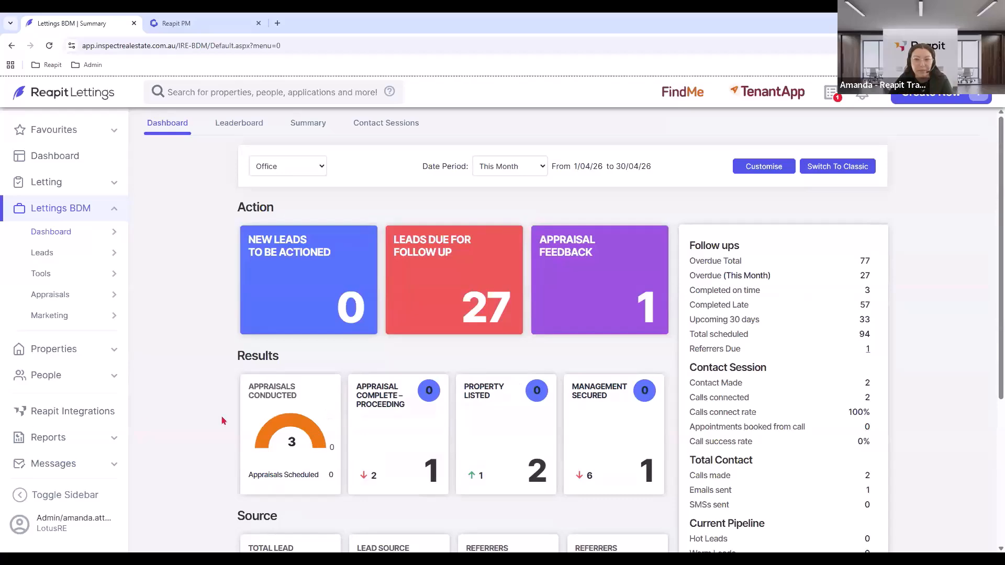
pyautogui.scroll(-2, 42, 405)
pyautogui.click(42, 406)
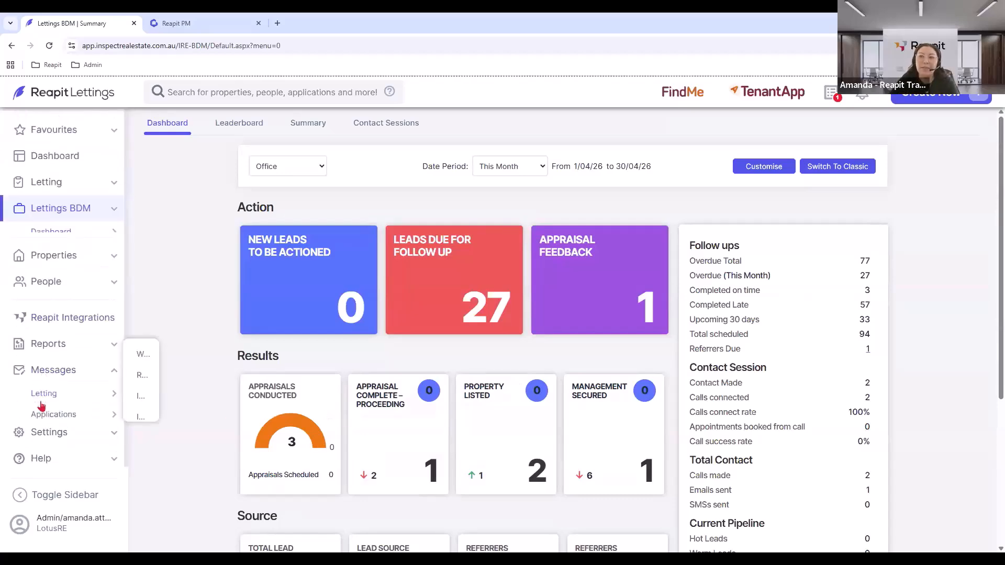
# Open the BDM completed-status messages and load the Property Leased/Transferred templates.
pyautogui.click(52, 425)
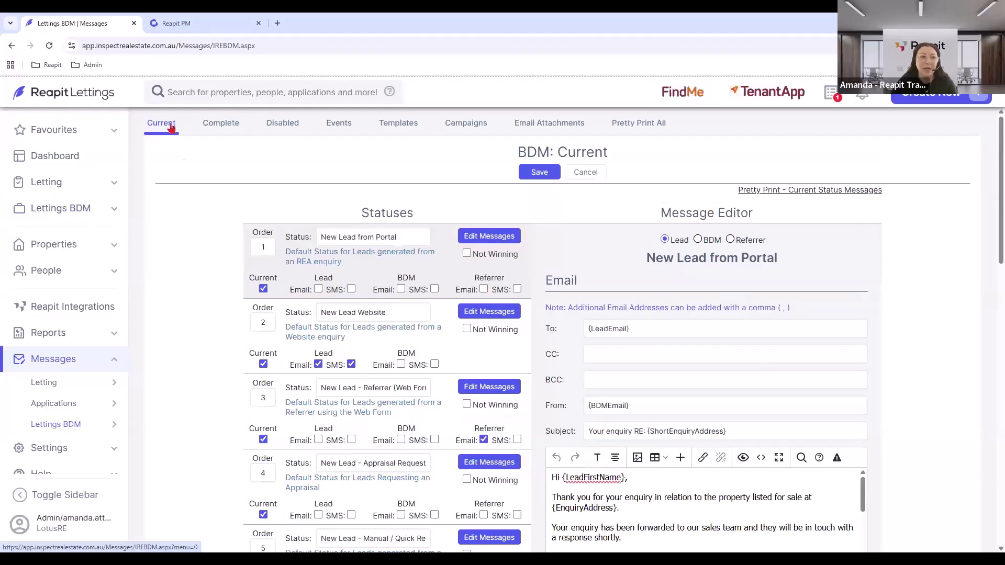
pyautogui.click(229, 124)
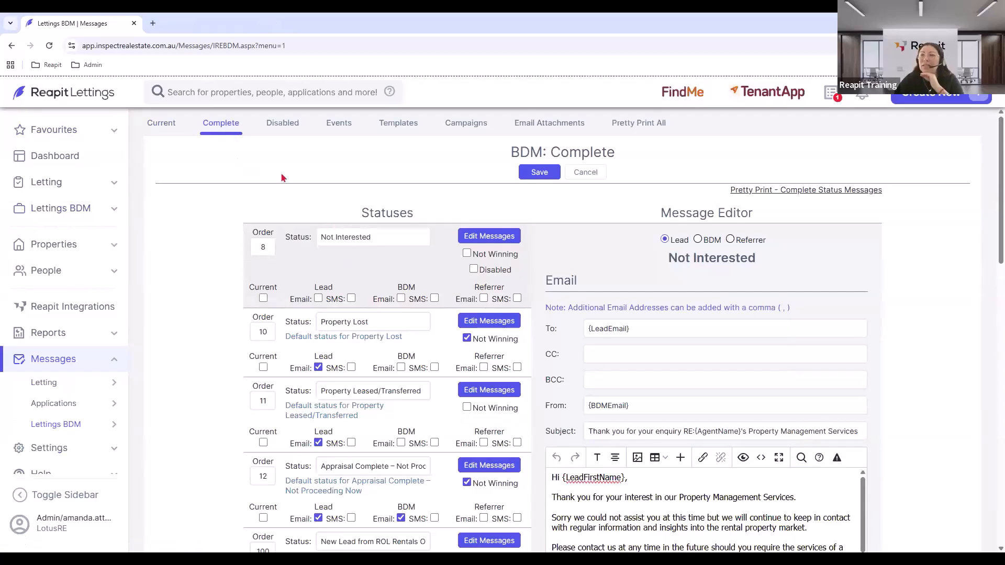
pyautogui.scroll(-2, 282, 178)
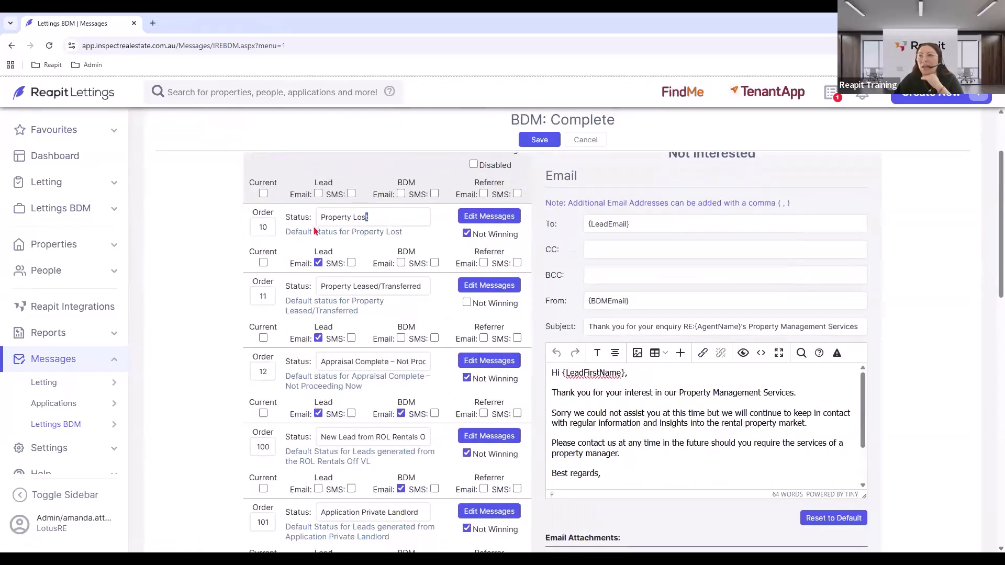
pyautogui.moveTo(367, 216); pyautogui.dragTo(316, 226)
pyautogui.scroll(1, 422, 340)
pyautogui.moveTo(325, 339); pyautogui.dragTo(422, 339)
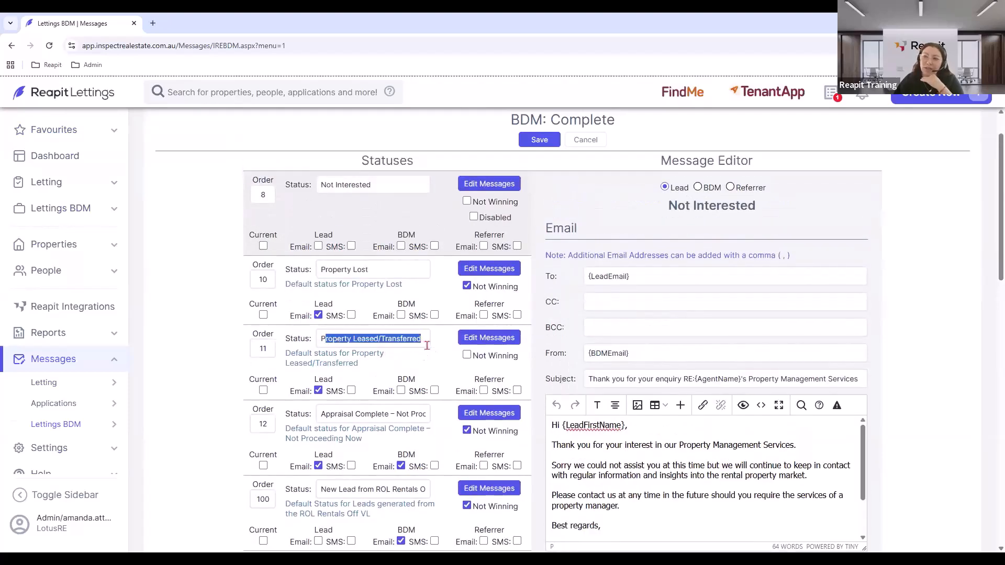
pyautogui.click(485, 342)
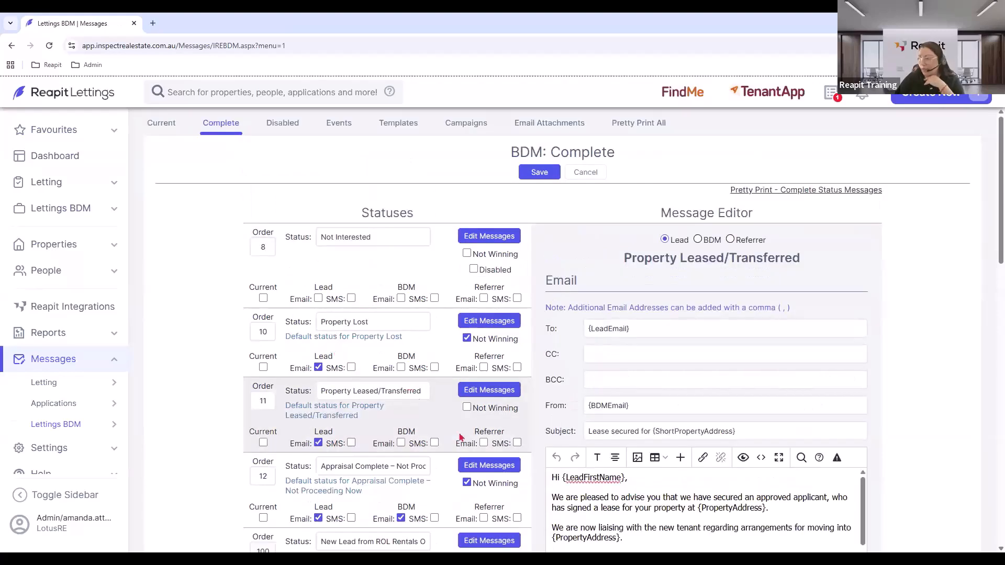
# Keep the Property Leased/Transferred lead email enabled and view the Appraisal Complete – Not Proceeding Now email.
pyautogui.click(320, 445)
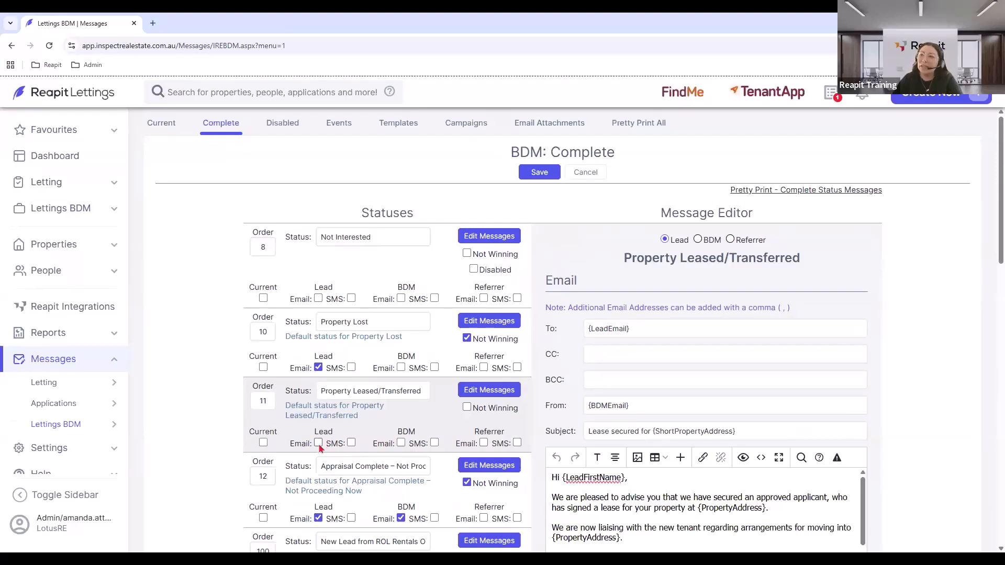
pyautogui.click(319, 444)
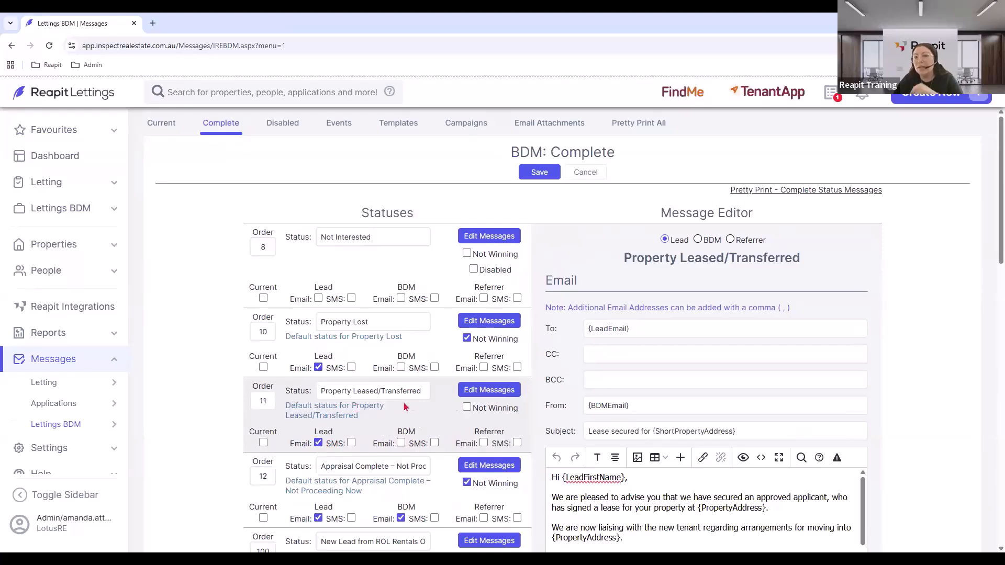
pyautogui.scroll(-2, 684, 427)
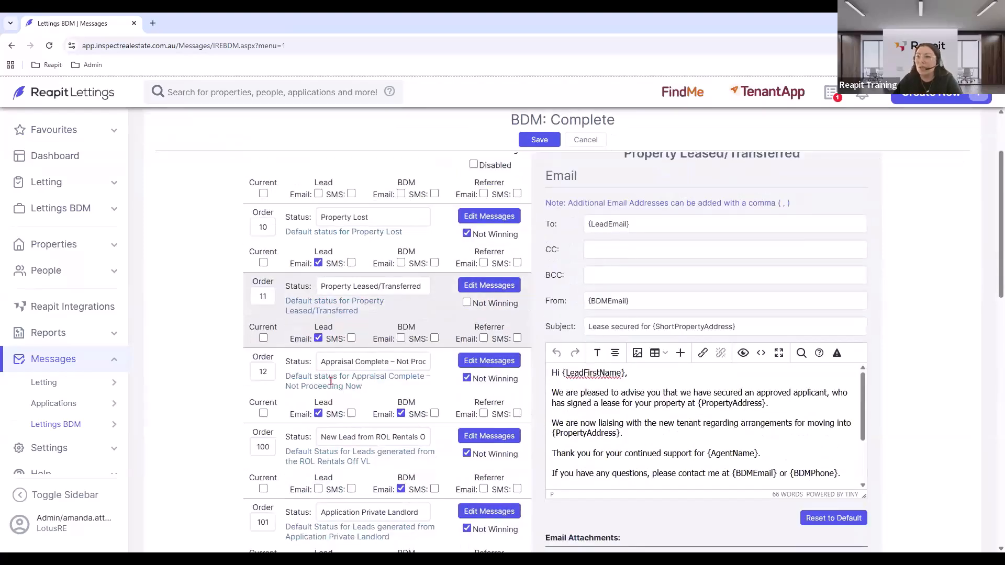
pyautogui.click(473, 365)
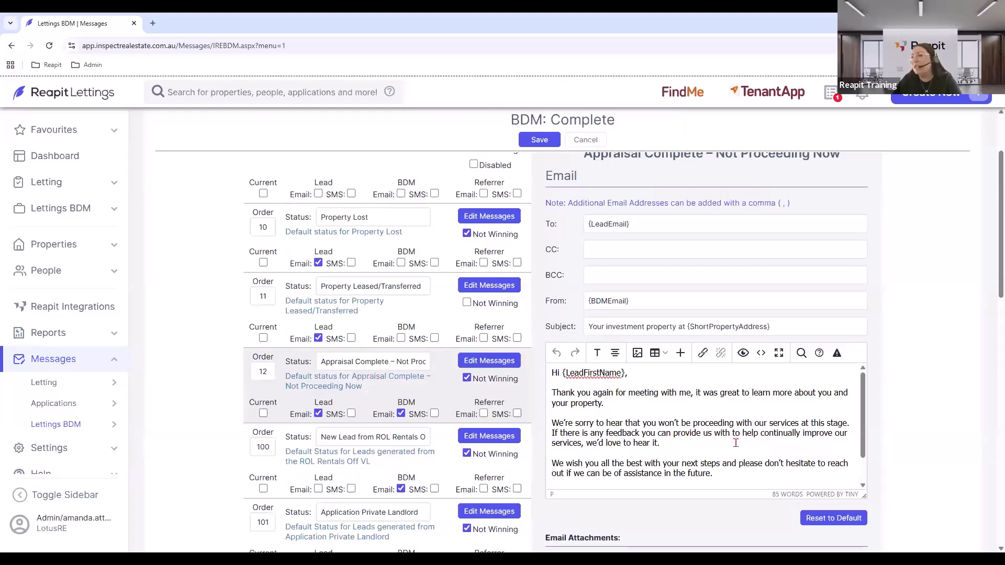
pyautogui.scroll(2, 394, 422)
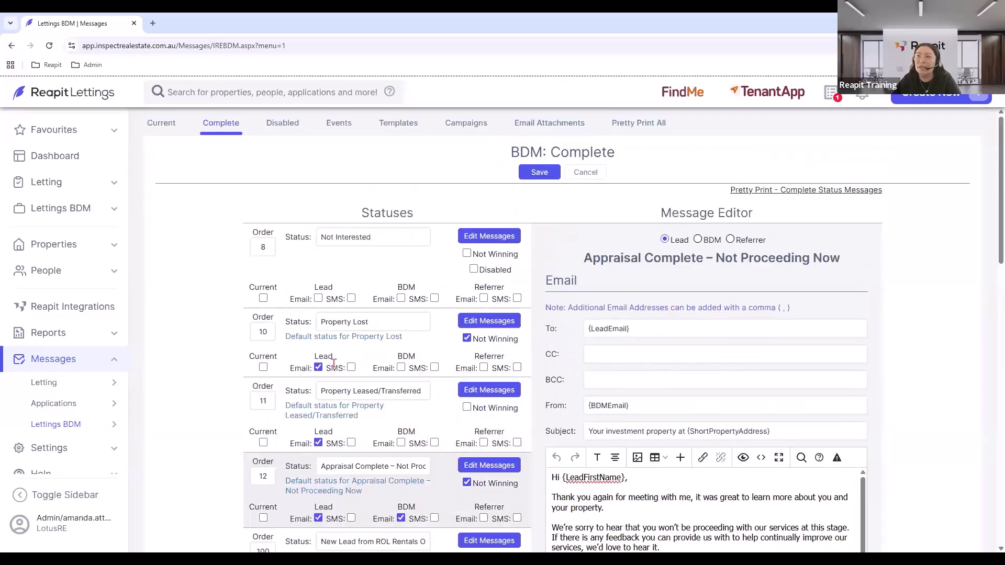
pyautogui.click(162, 125)
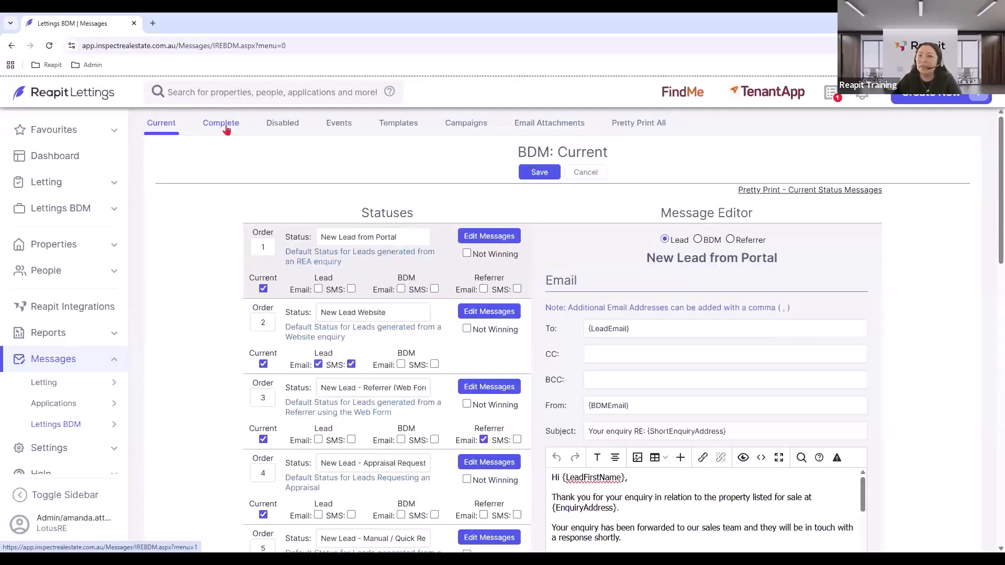
# Show the Events messages with the Appraisal Booked email 'Confirmation - meeting at {MeetingPropertyAddress} with {AgentName}'.
pyautogui.click(345, 126)
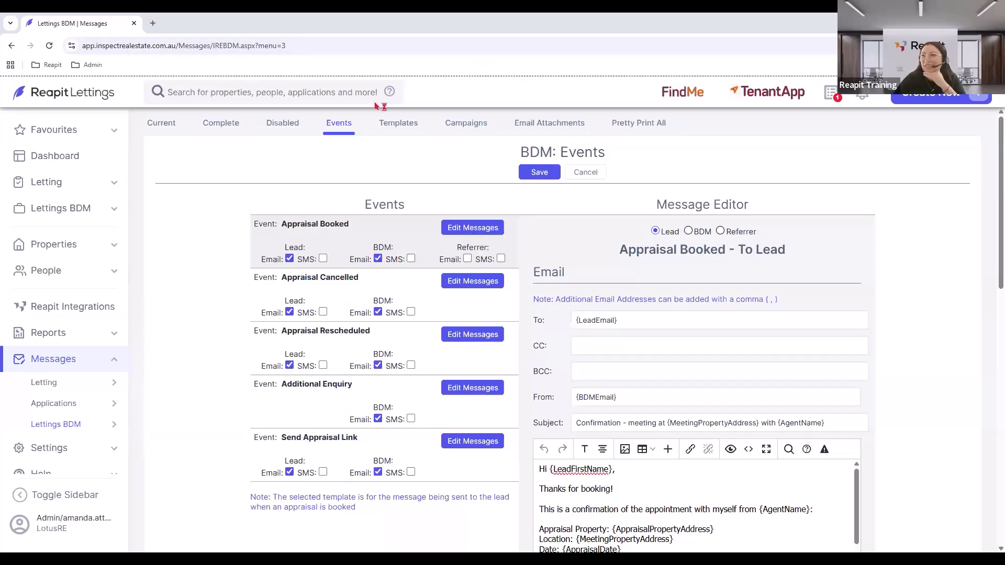
# Open Ideal Week from the Lettings BDM Appraisals menu.
pyautogui.click(161, 124)
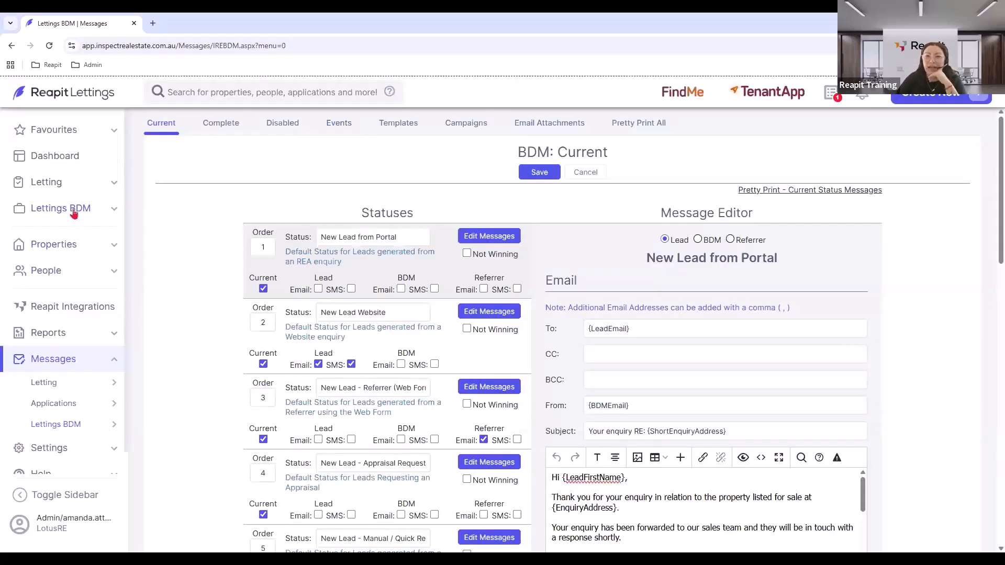
pyautogui.click(73, 212)
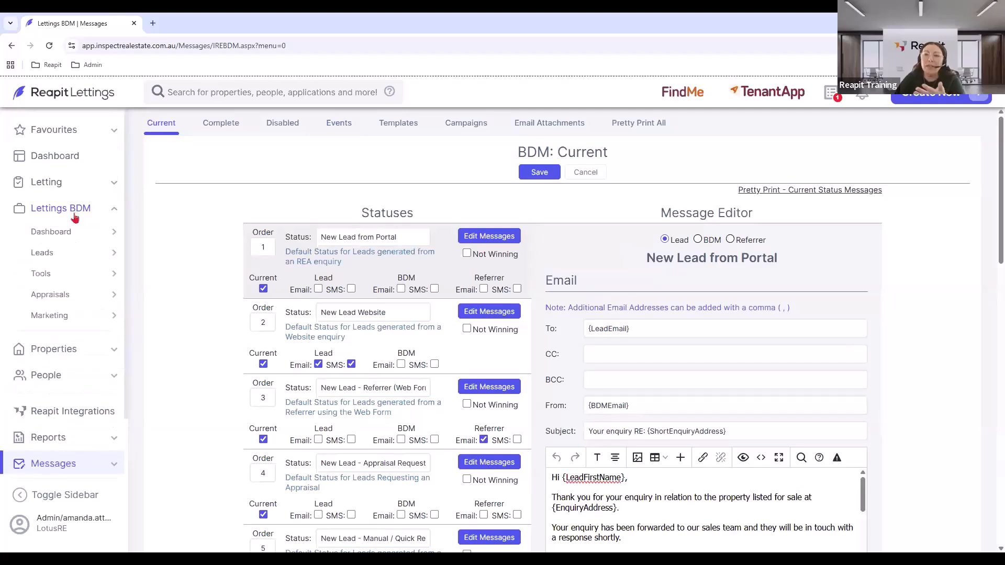
pyautogui.moveTo(48, 282)
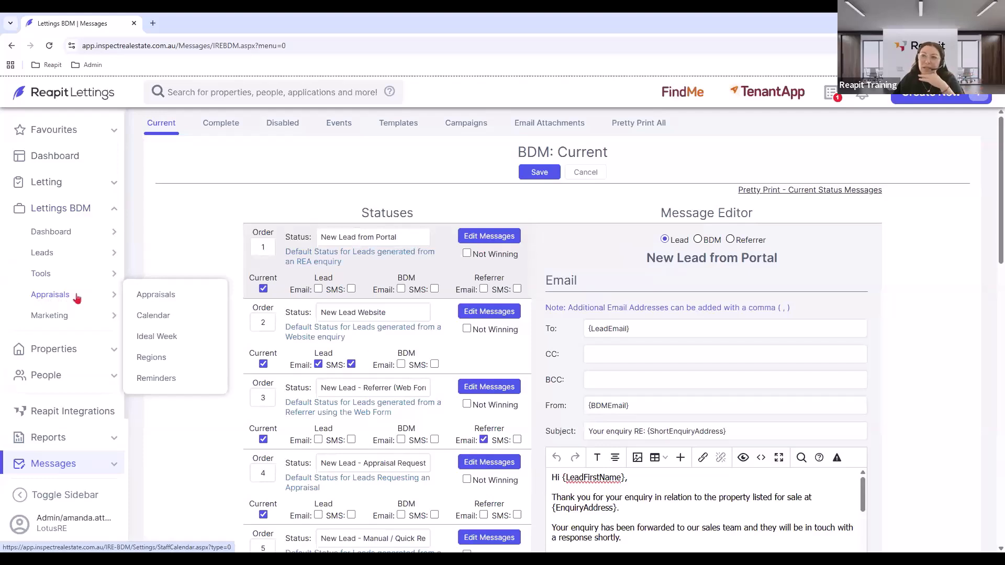
pyautogui.click(169, 336)
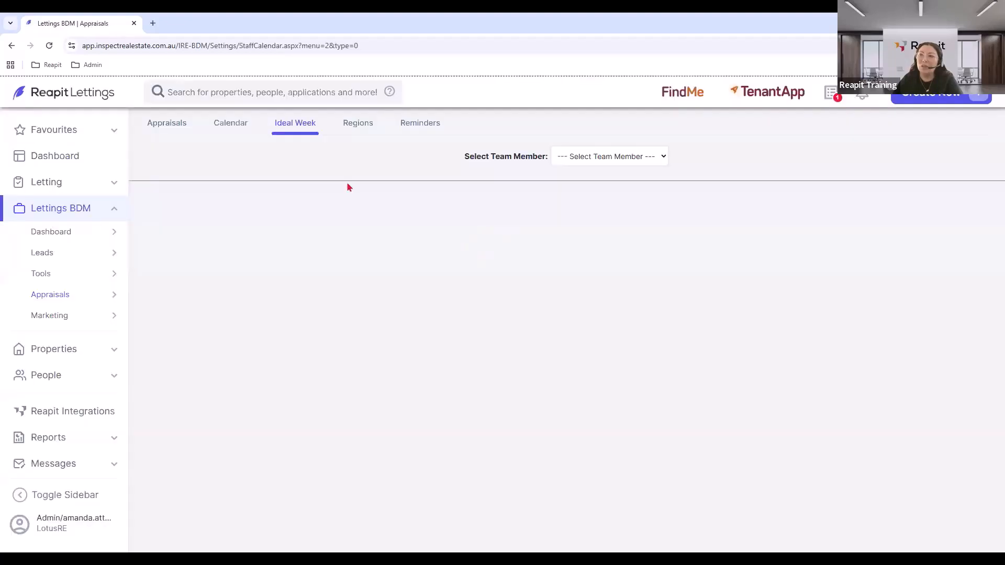
# Load a team member's Ideal Week, showing 21 days ahead and weekday slots like Monday 11:00 AM–1:00 PM.
pyautogui.click(624, 157)
pyautogui.click(583, 202)
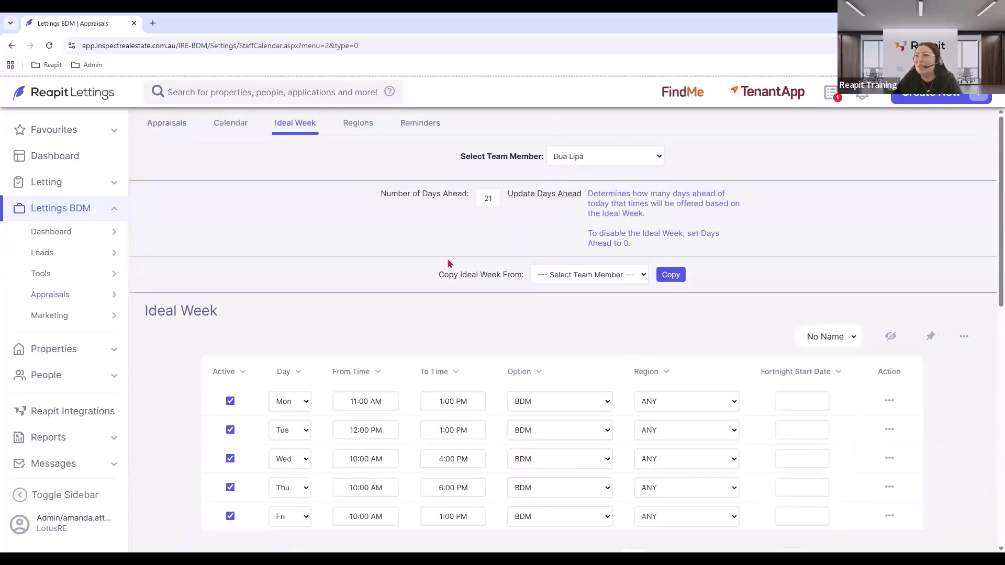
pyautogui.doubleClick(492, 198)
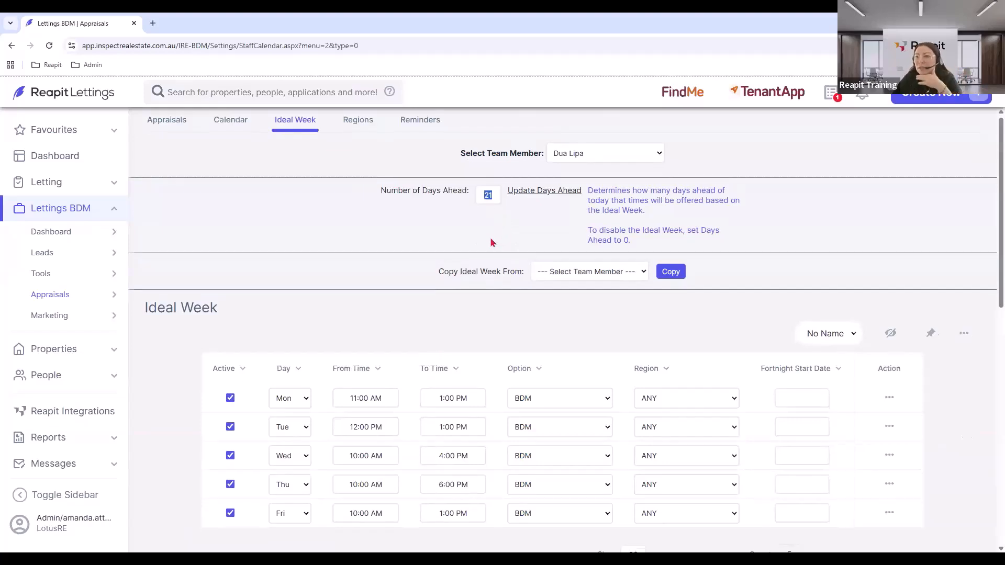
pyautogui.scroll(-1, 394, 390)
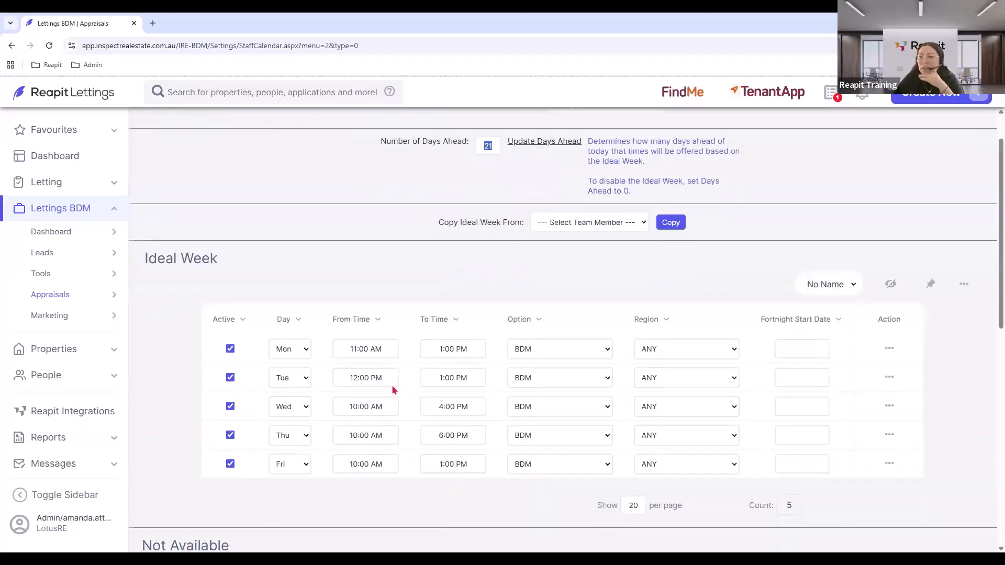
# Add new Ideal Week entries through Actions > New Entry and reload the page.
pyautogui.click(965, 288)
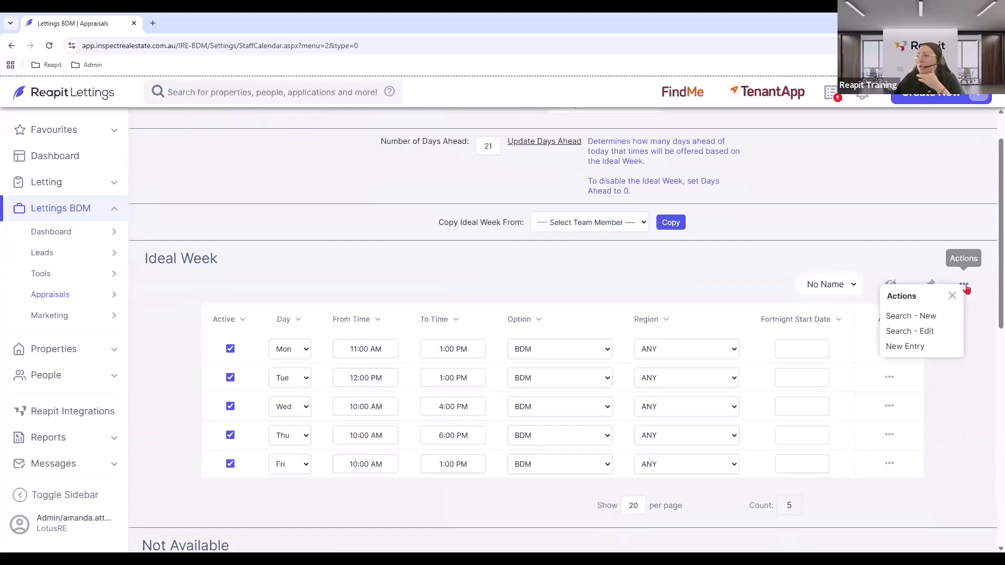
pyautogui.click(891, 353)
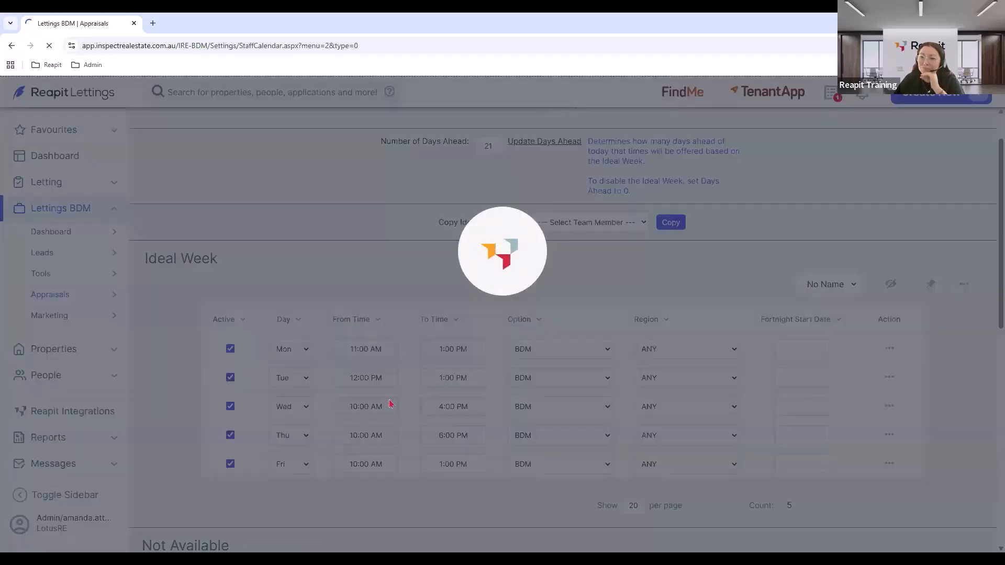
pyautogui.scroll(-2, 327, 425)
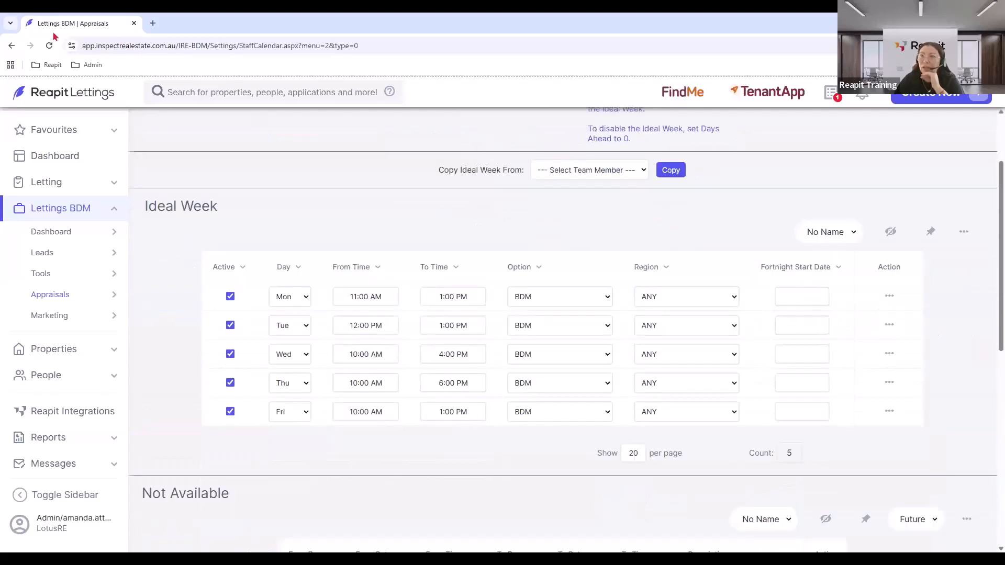
pyautogui.click(51, 45)
pyautogui.click(530, 137)
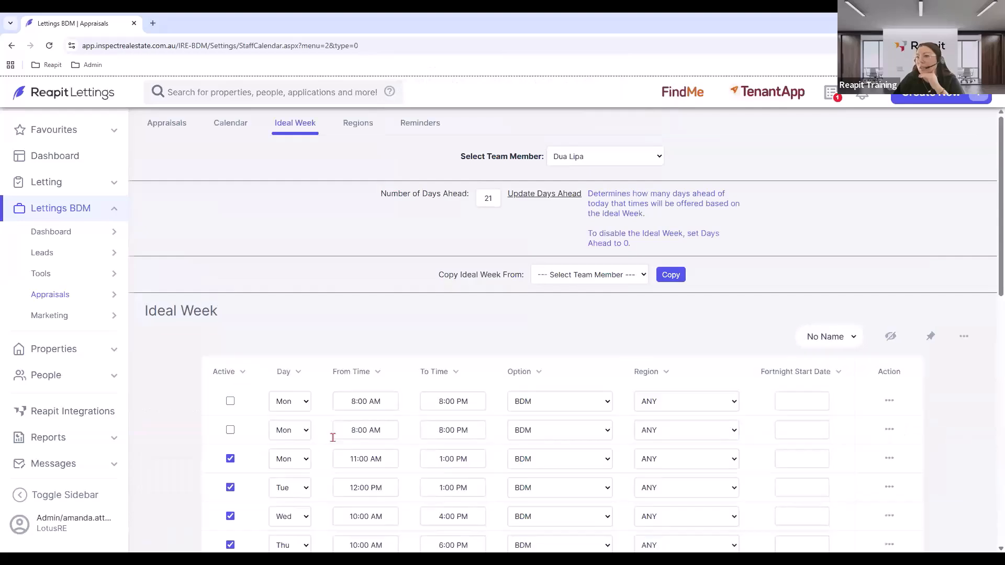
# Add an active Saturday slot from 11:00 AM to 1:00 PM and save it.
pyautogui.click(230, 325)
pyautogui.click(302, 326)
pyautogui.click(281, 422)
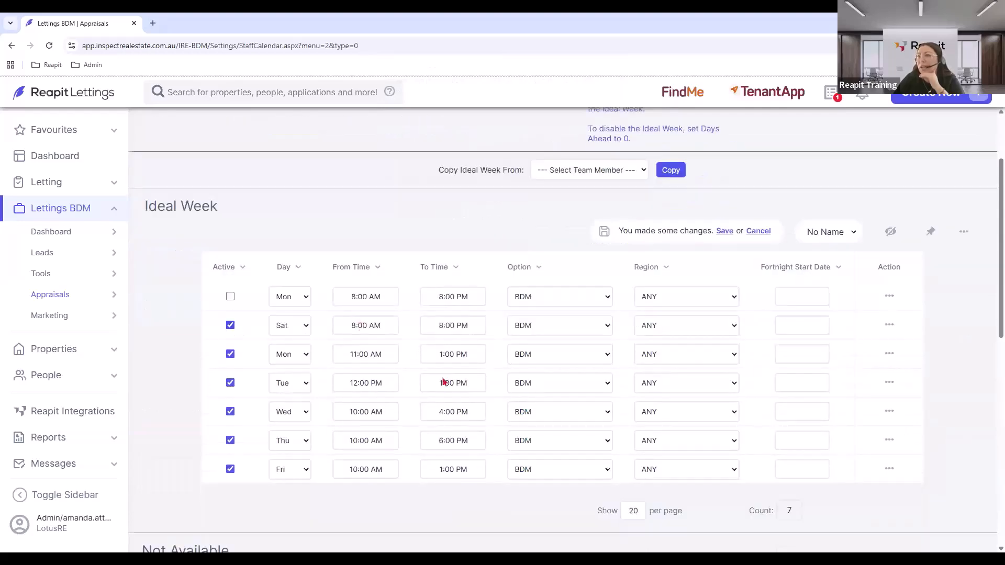
pyautogui.click(360, 326)
pyautogui.moveTo(392, 388); pyautogui.dragTo(407, 385)
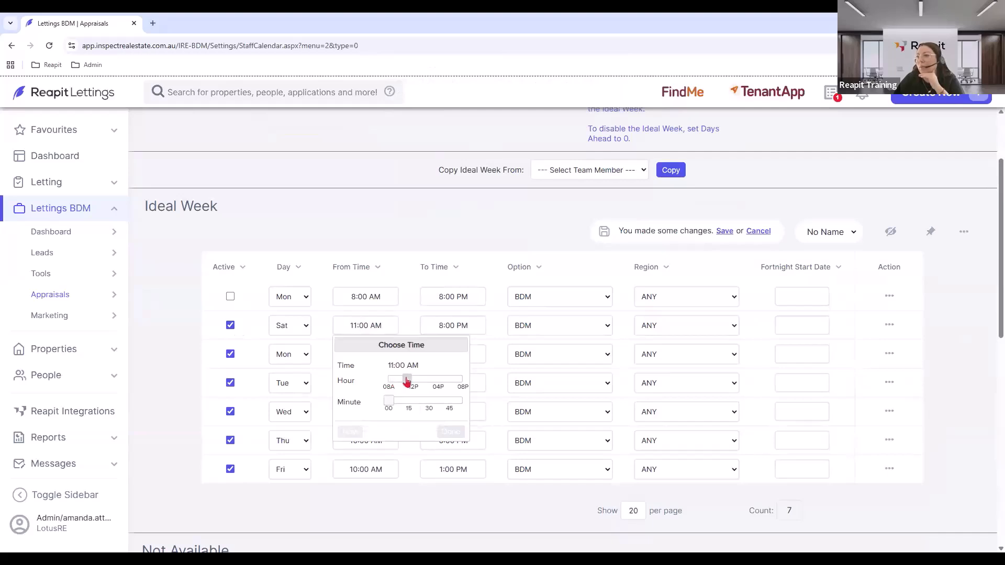
pyautogui.click(466, 325)
pyautogui.moveTo(546, 388); pyautogui.dragTo(502, 388)
pyautogui.click(725, 231)
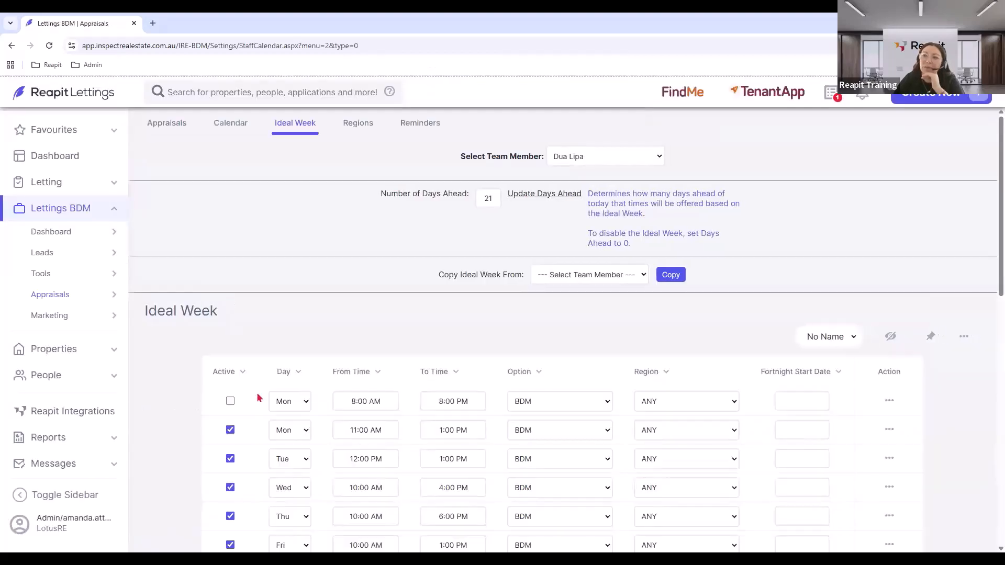
# Add an active Sunday slot from 10:00 AM to 11:00 AM, save it, and go to Leads.
pyautogui.click(231, 402)
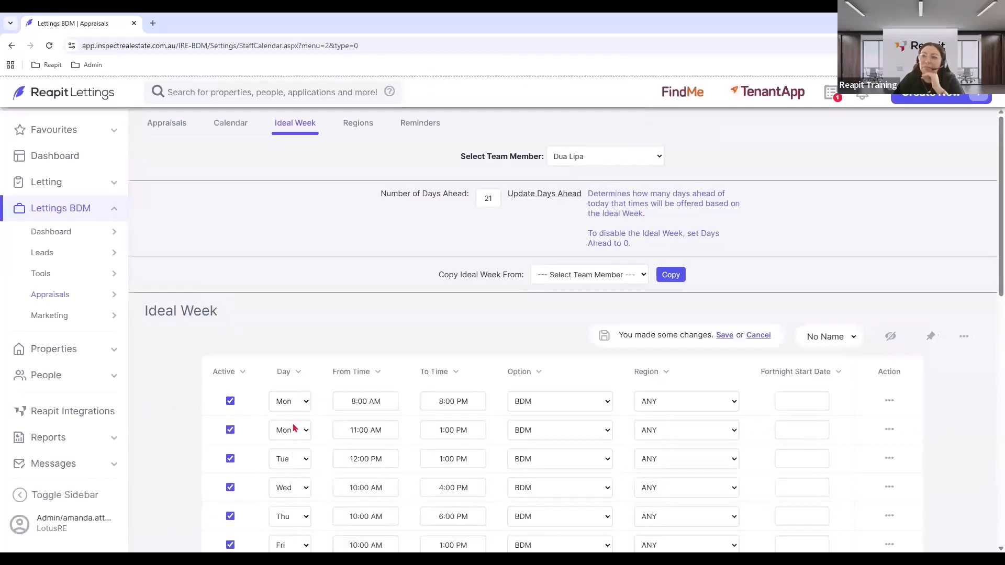
pyautogui.click(291, 404)
pyautogui.click(282, 419)
pyautogui.click(365, 402)
pyautogui.moveTo(389, 461); pyautogui.dragTo(402, 461)
pyautogui.click(456, 403)
pyautogui.moveTo(547, 456); pyautogui.dragTo(492, 461)
pyautogui.click(724, 336)
pyautogui.scroll(-3, 372, 383)
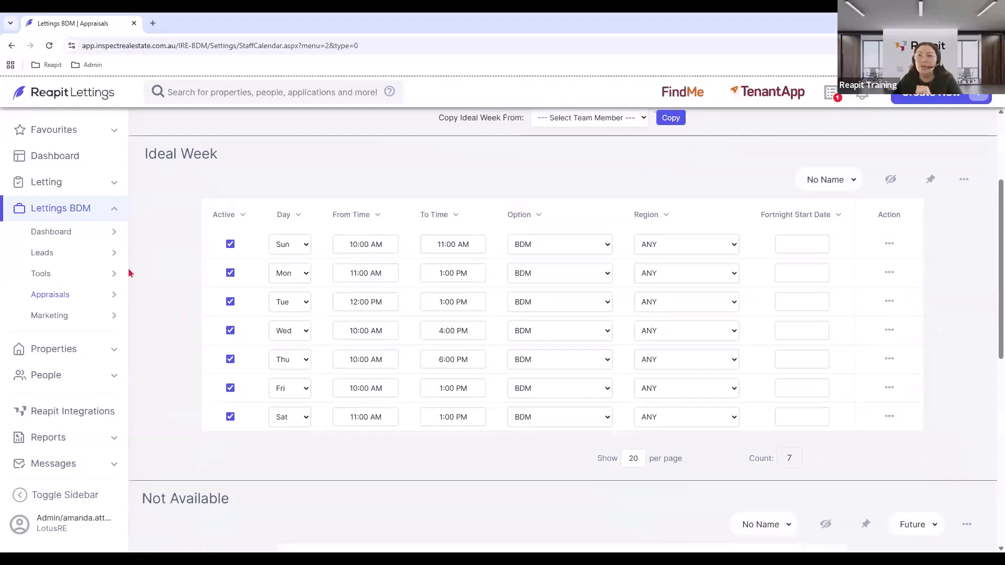
pyautogui.click(55, 253)
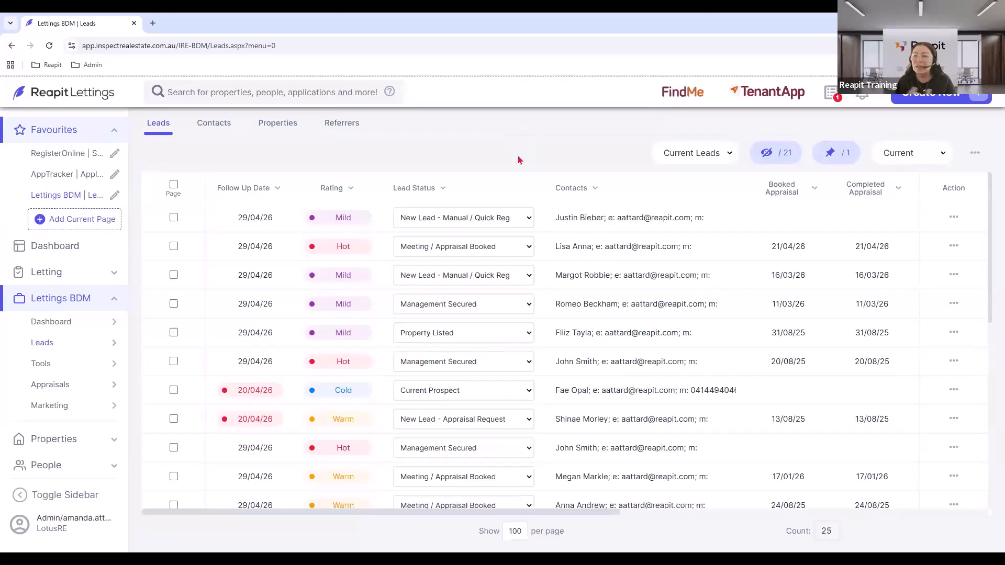
# Open the first lead, a Mild-rated 'New Lead - Manual / Quick Reg' record, and scroll through its Summary.
pyautogui.click(930, 104)
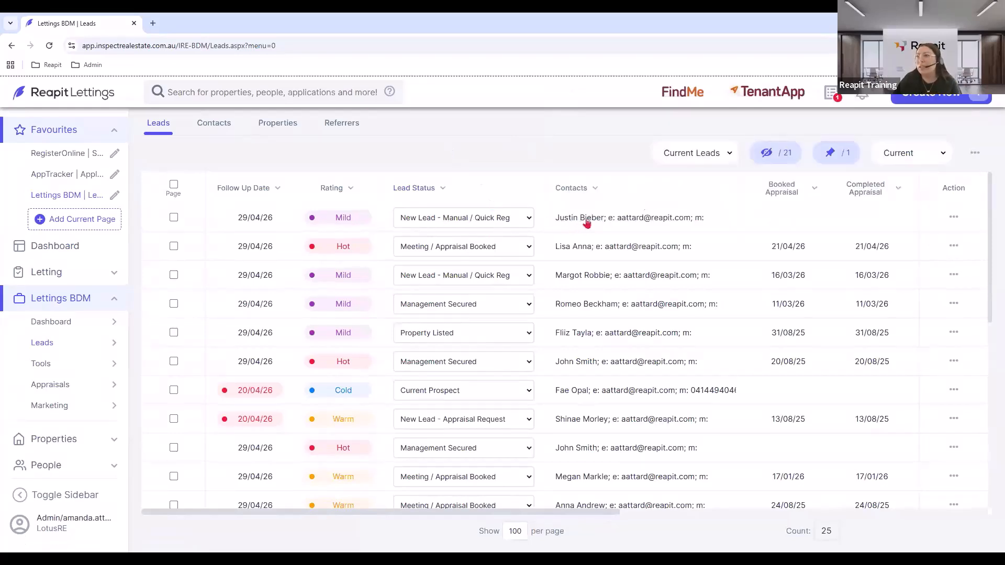
pyautogui.click(587, 223)
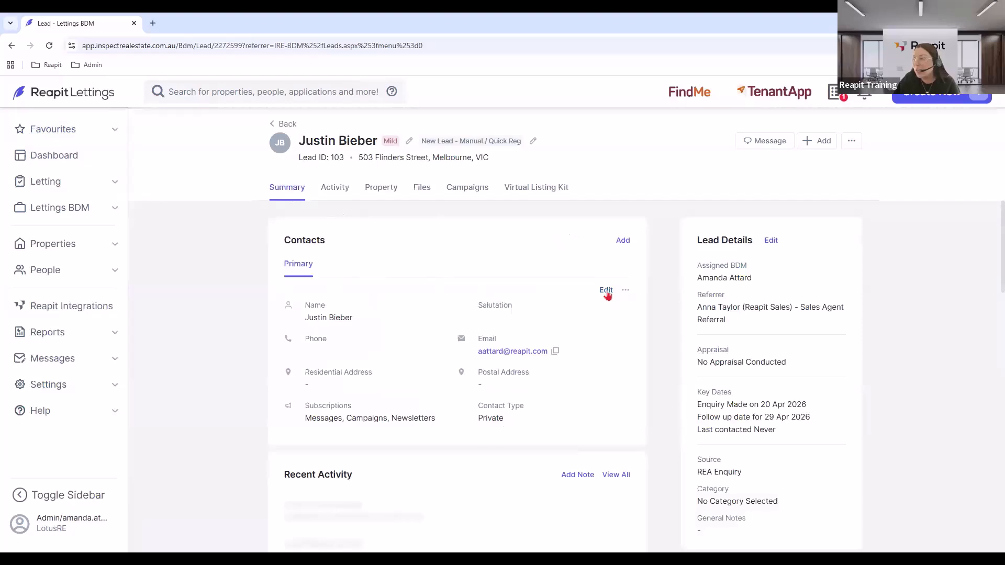
pyautogui.scroll(-3, 602, 296)
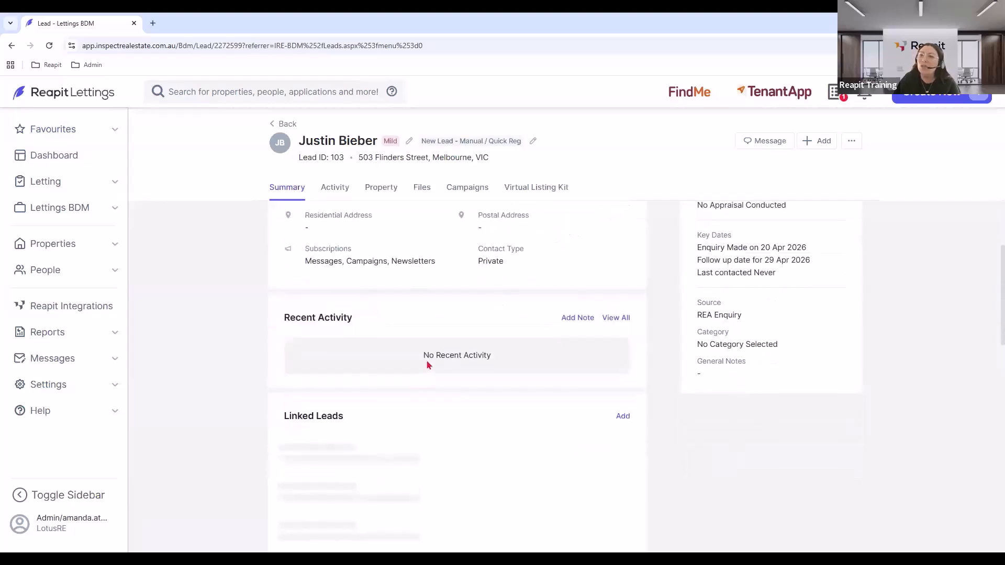
pyautogui.scroll(-1, 428, 365)
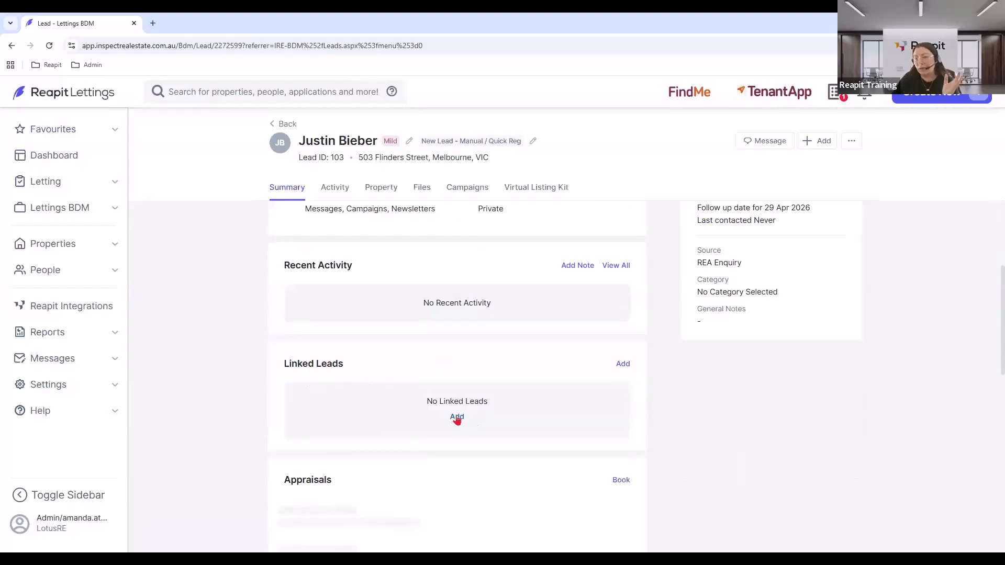
pyautogui.scroll(-2, 458, 418)
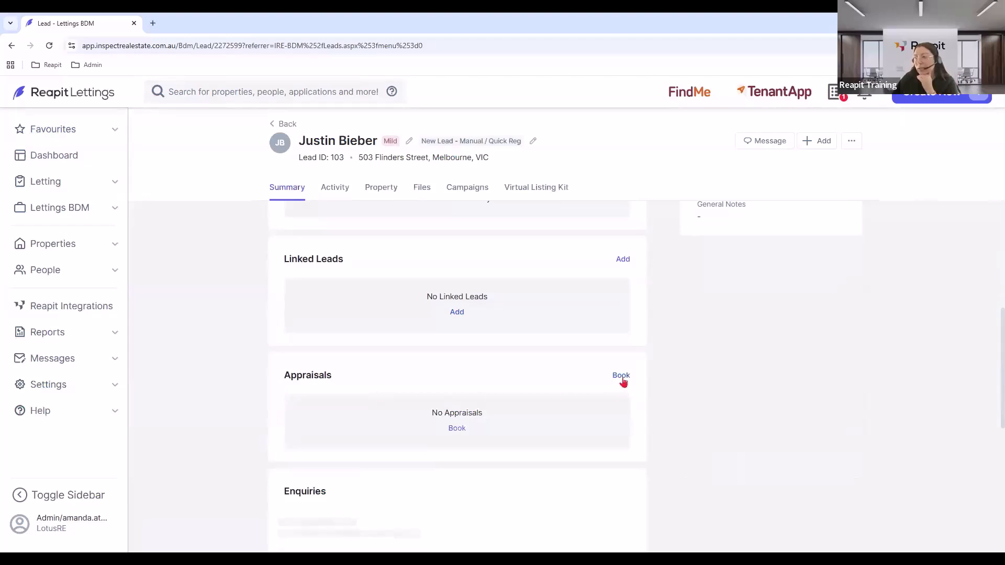
pyautogui.scroll(-2, 620, 383)
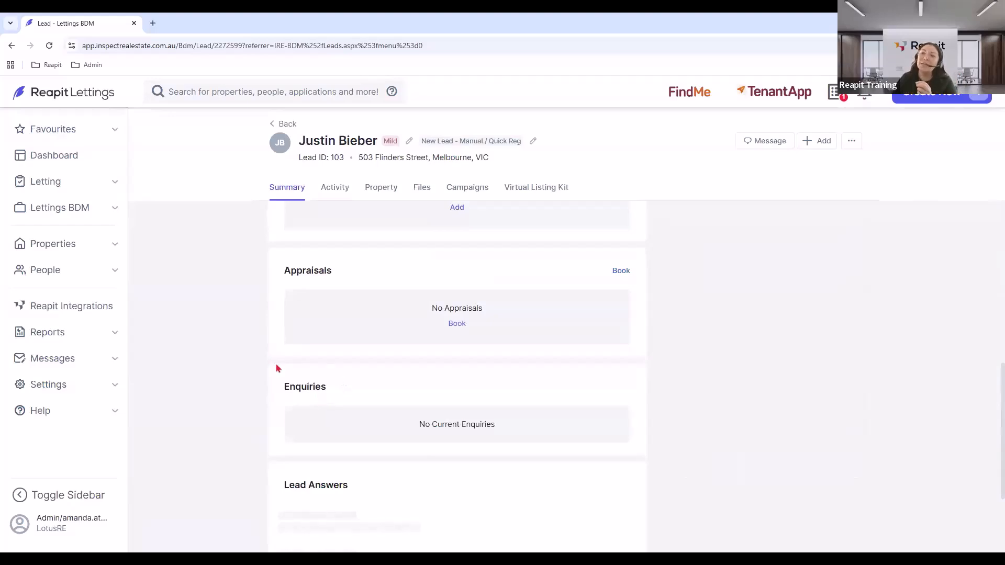
pyautogui.scroll(-1, 332, 491)
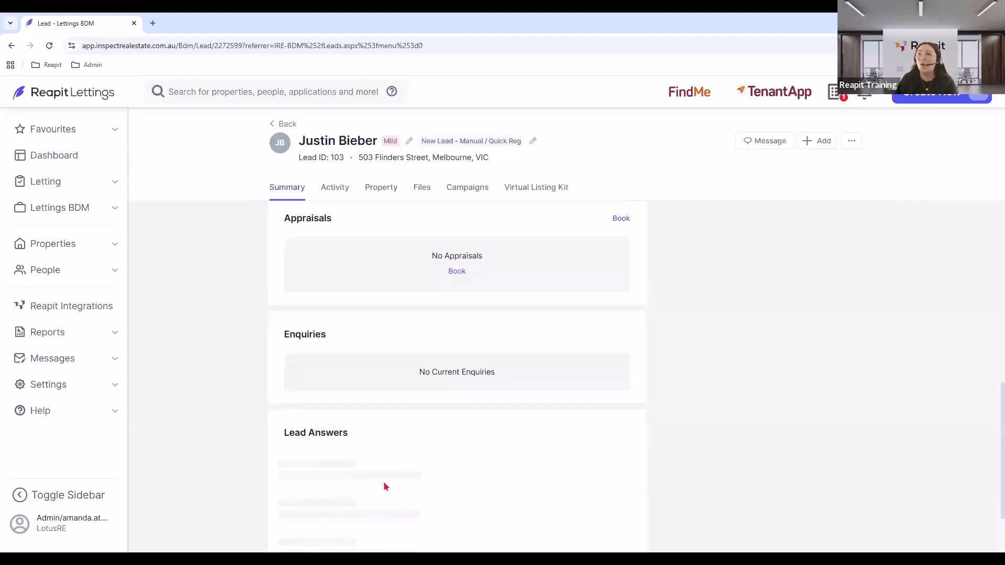
# Go to the lead's activity history and start a new note.
pyautogui.click(338, 194)
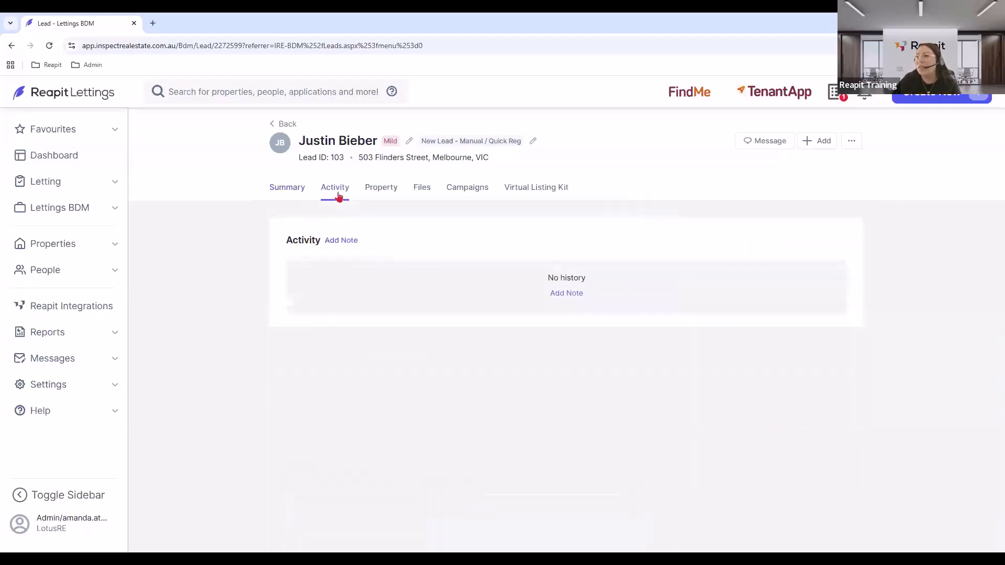
pyautogui.click(354, 243)
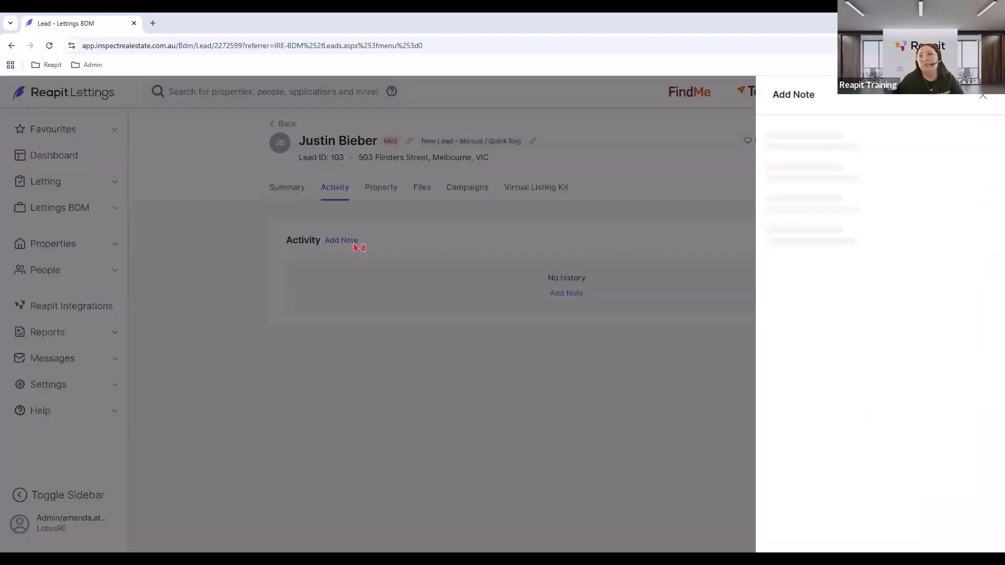
pyautogui.click(47, 65)
pyautogui.click(73, 101)
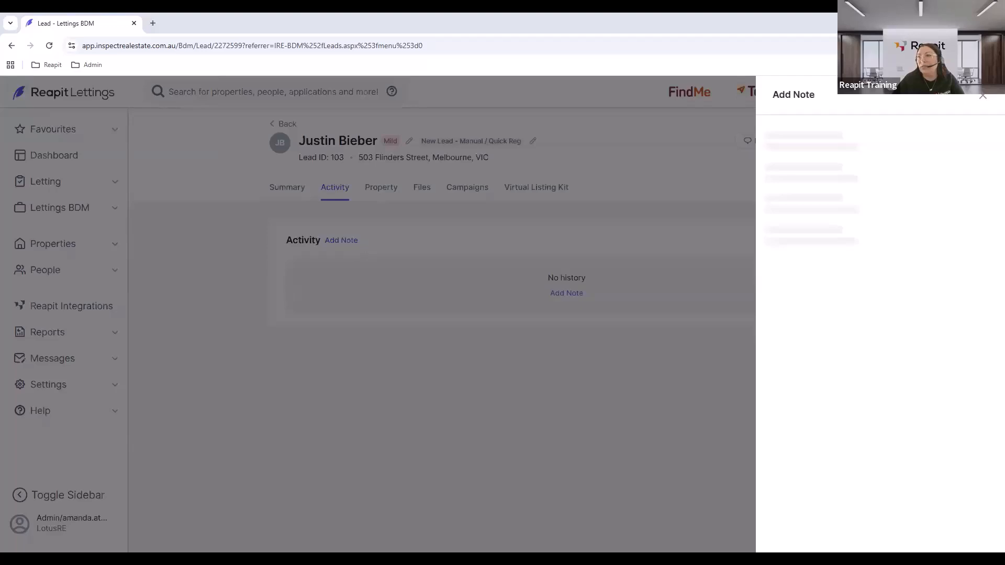
pyautogui.click(466, 222)
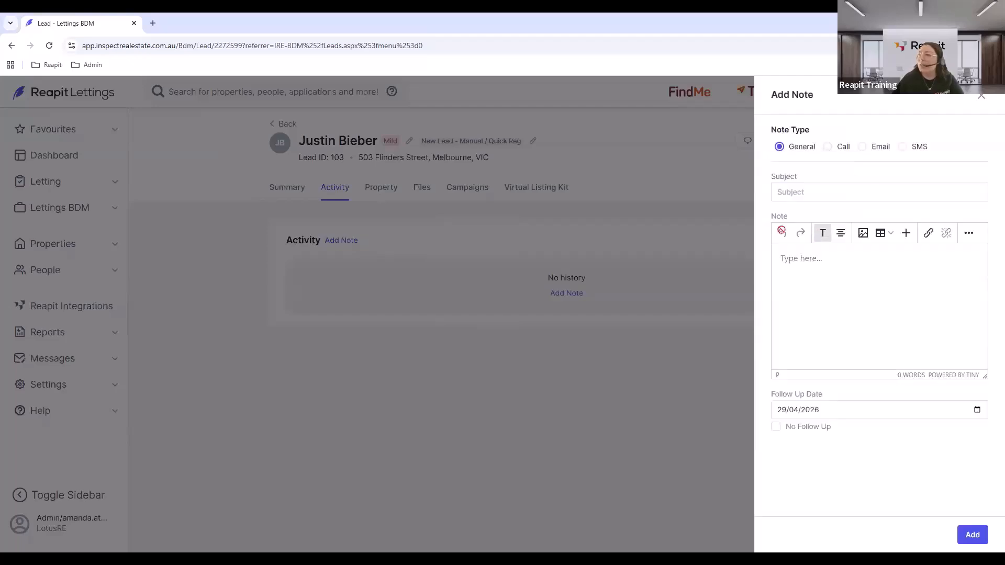
# Log a 'Call note' saying the lead was called and a message left, then view property details.
pyautogui.click(810, 192)
pyautogui.click(804, 269)
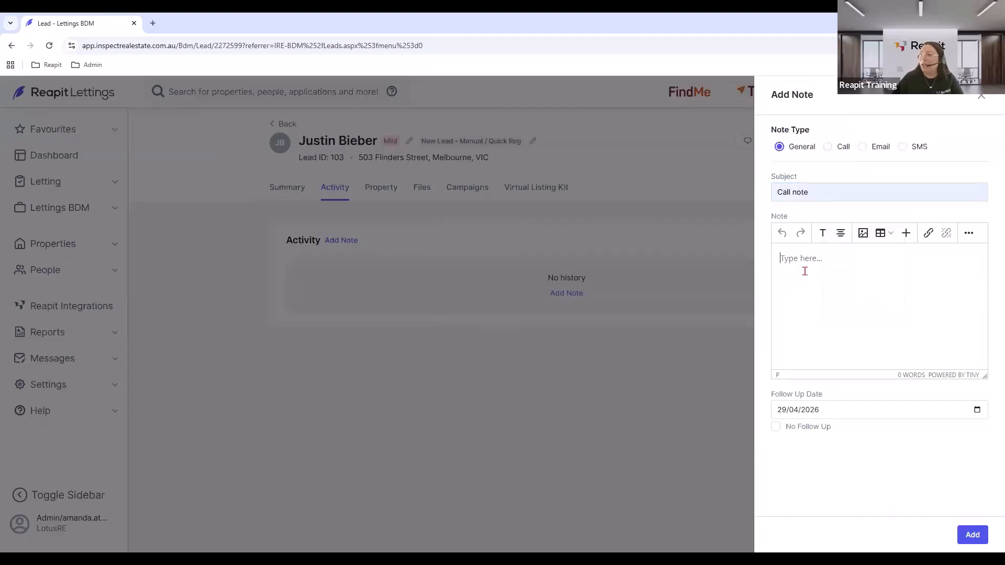
pyautogui.write('Called Justin')
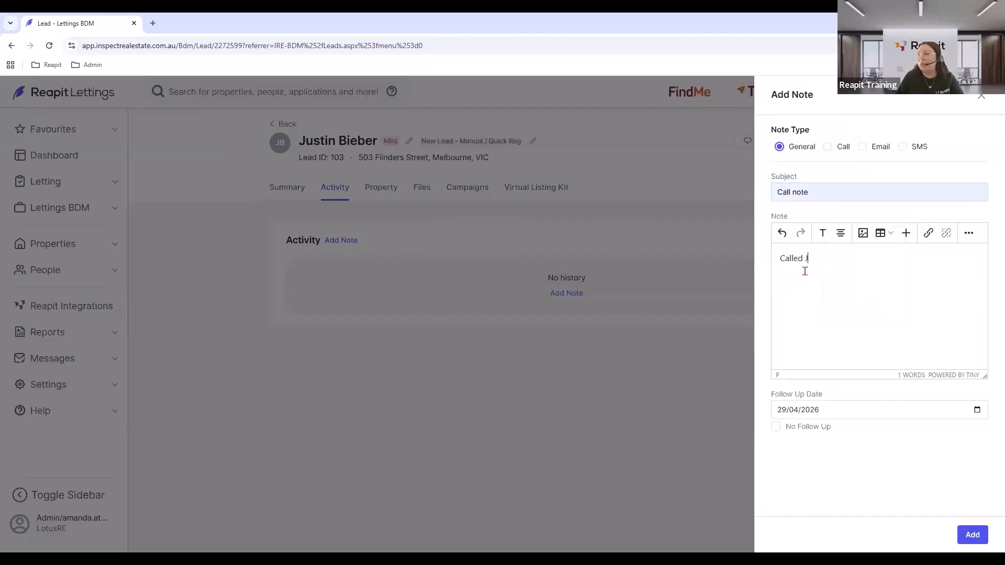
pyautogui.write(' left a message')
pyautogui.click(973, 534)
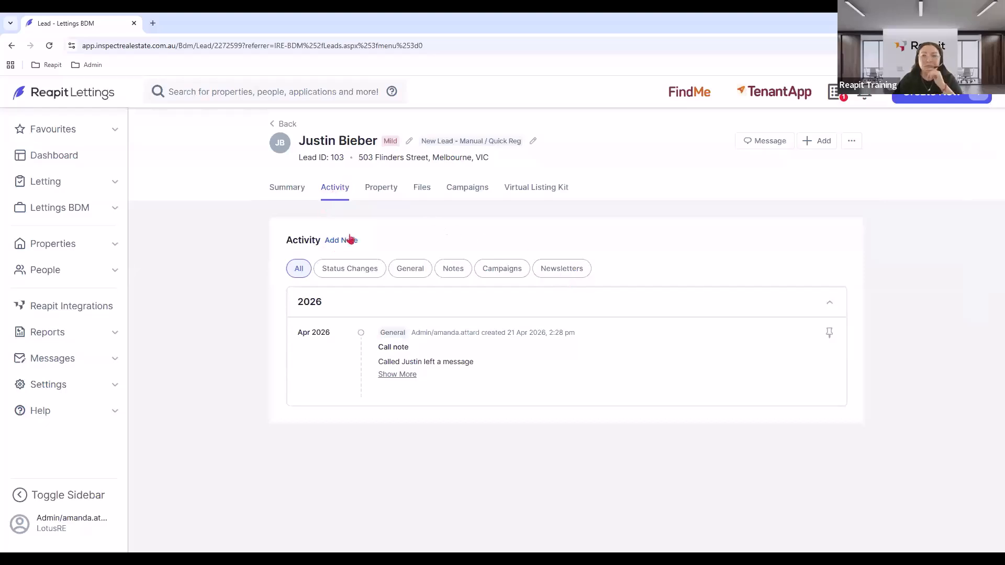
pyautogui.click(378, 189)
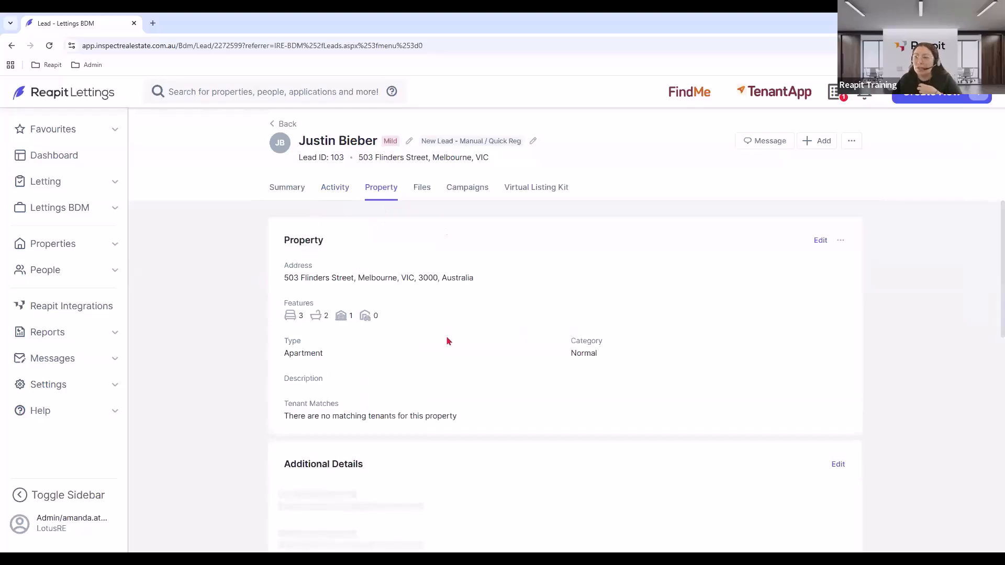
pyautogui.scroll(-1, 447, 341)
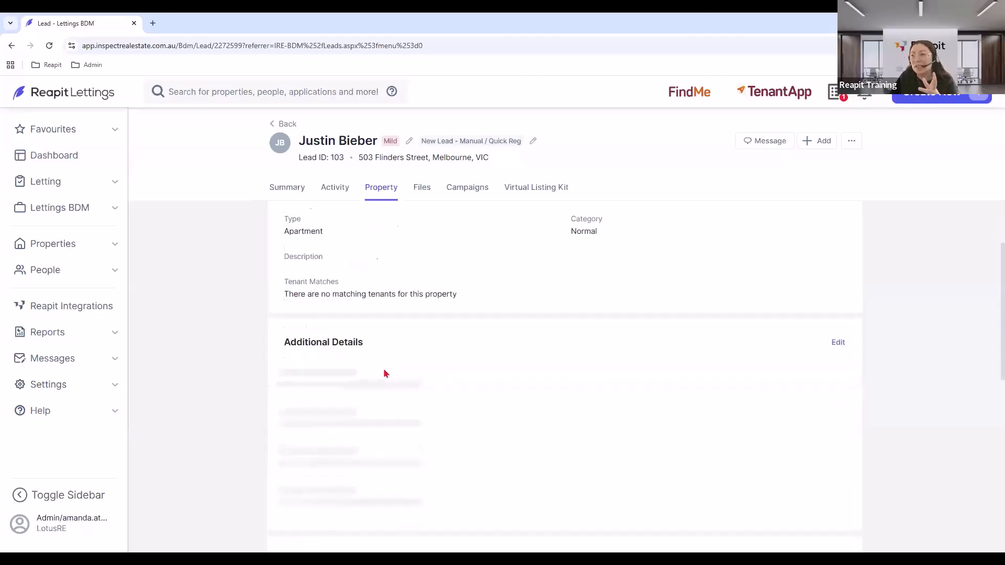
pyautogui.scroll(-2, 385, 372)
pyautogui.scroll(-6, 385, 373)
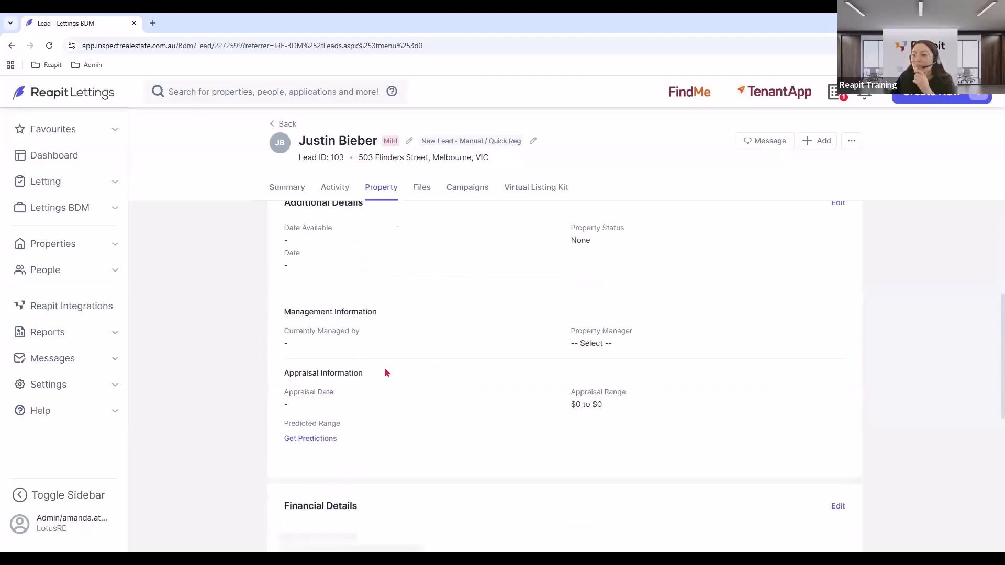
# Set all financial fees to their ideal values (6.6% pwk management, 1 wks letting fee).
pyautogui.click(838, 297)
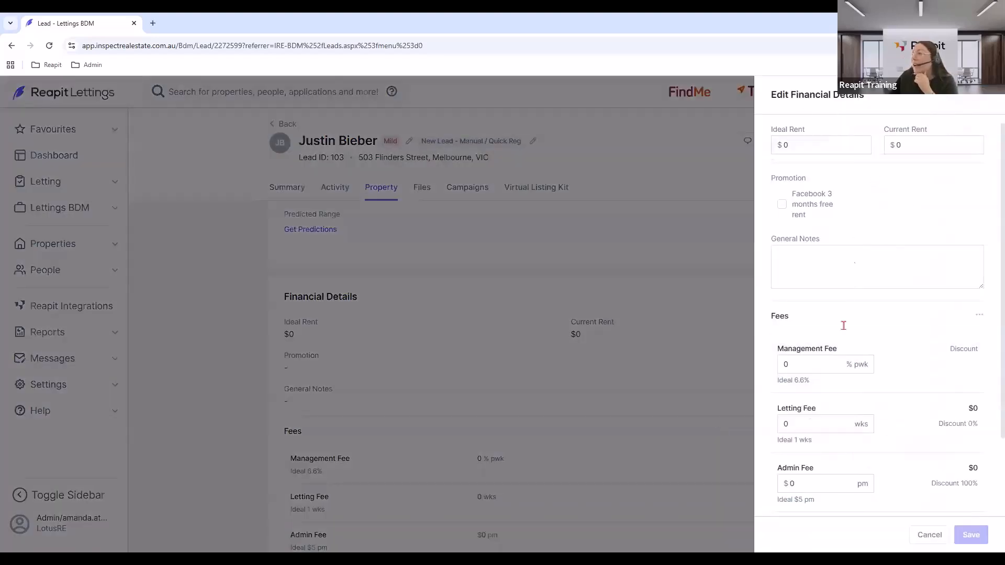
pyautogui.click(979, 317)
pyautogui.click(954, 333)
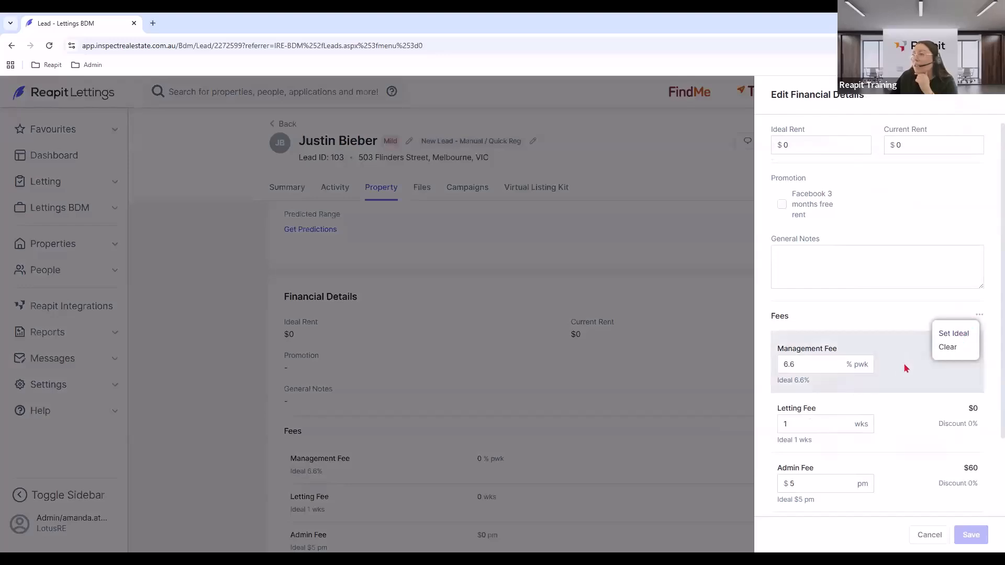
pyautogui.click(892, 388)
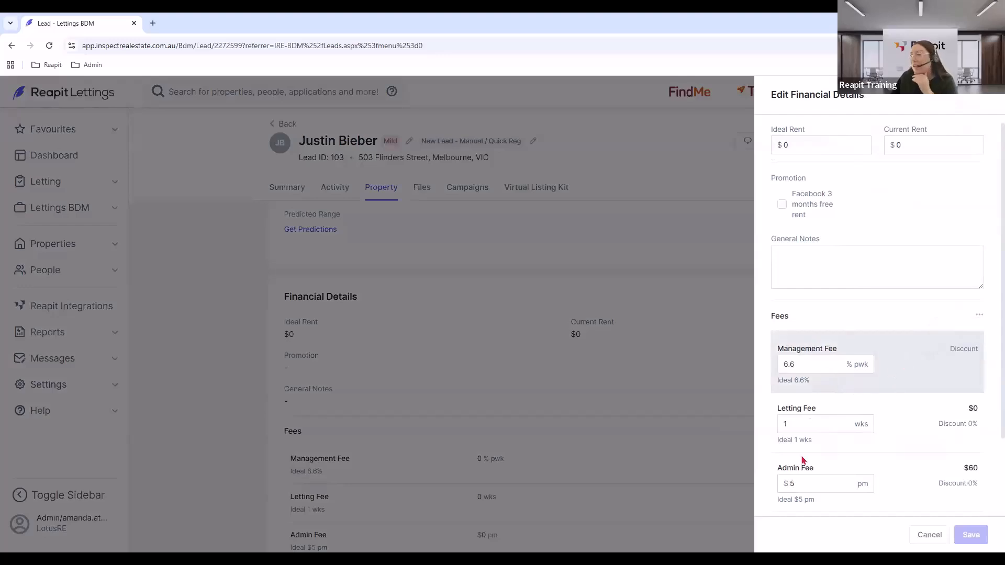
pyautogui.scroll(-1, 809, 429)
pyautogui.scroll(-2, 810, 435)
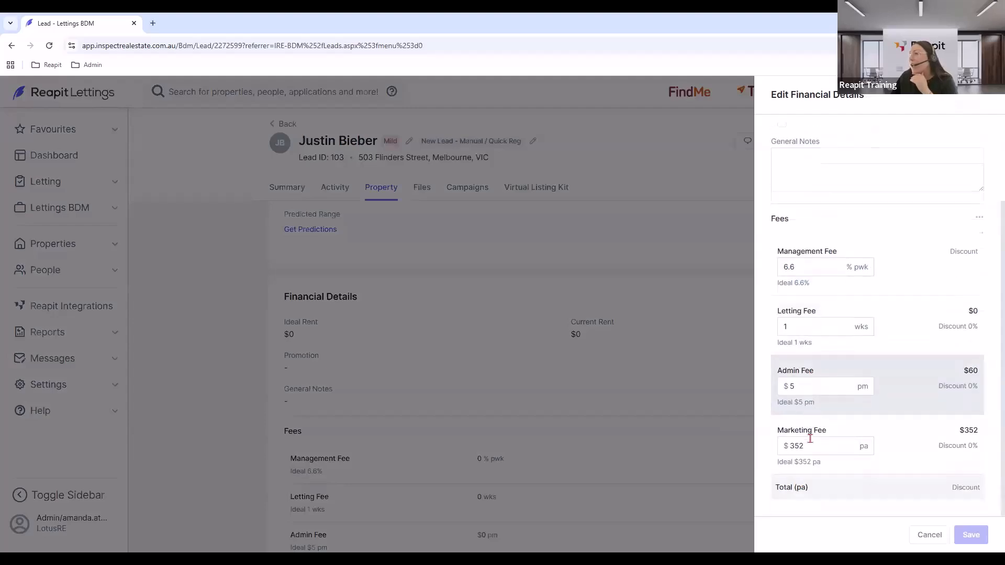
pyautogui.scroll(3, 809, 272)
# Add the general note 'Need to review fees', save, and view the lead's Files.
pyautogui.click(801, 263)
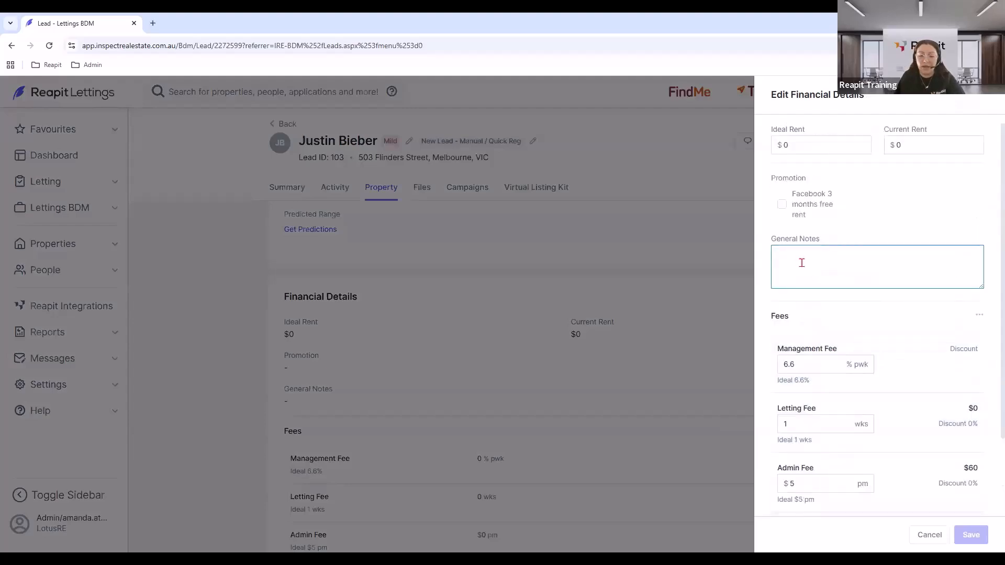
pyautogui.write('Need to rev ie')
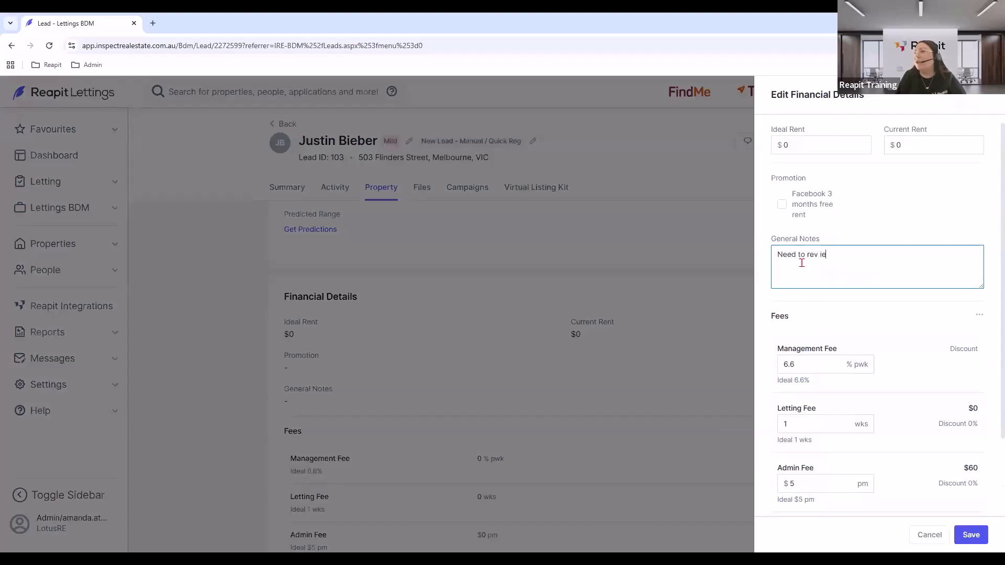
pyautogui.write('ie')
pyautogui.press('BackSpace')
pyautogui.press('BackSpace')
pyautogui.write('iew fees')
pyautogui.click(970, 534)
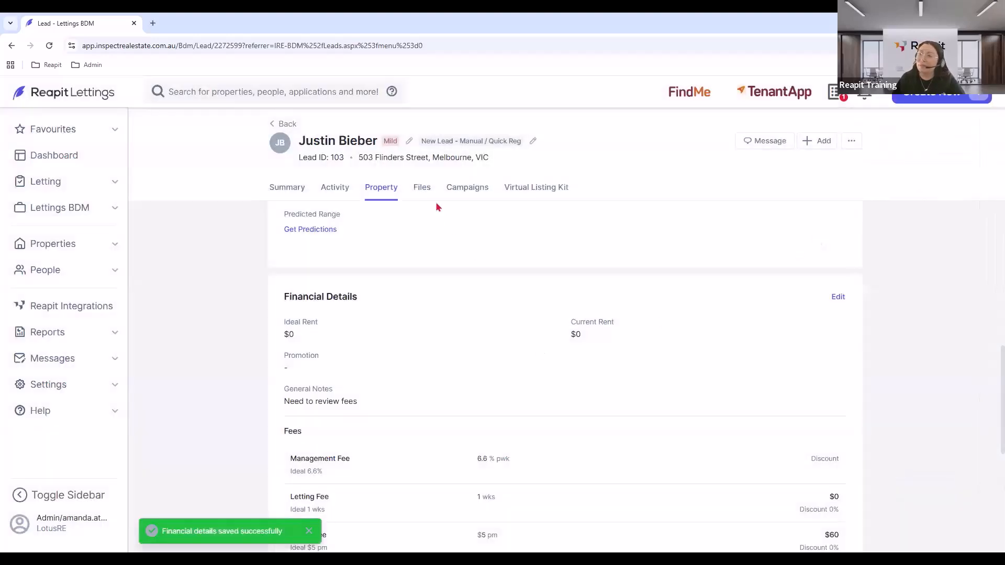
pyautogui.click(425, 195)
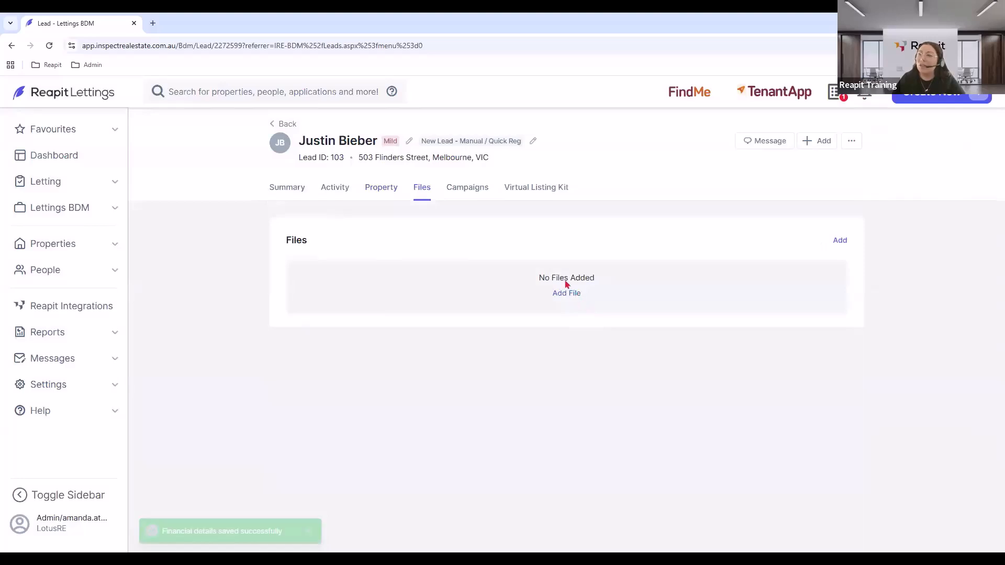
pyautogui.click(463, 195)
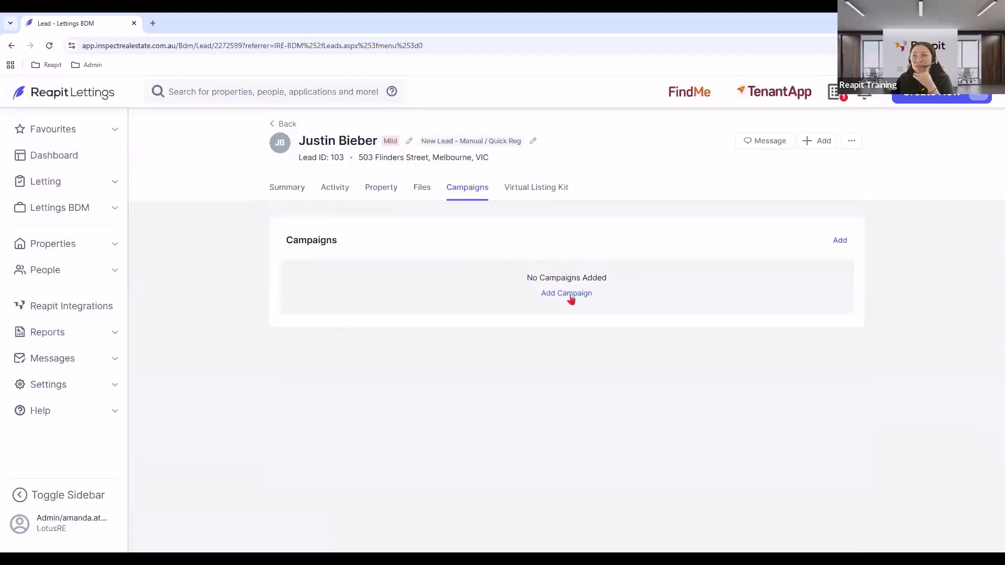
pyautogui.click(540, 191)
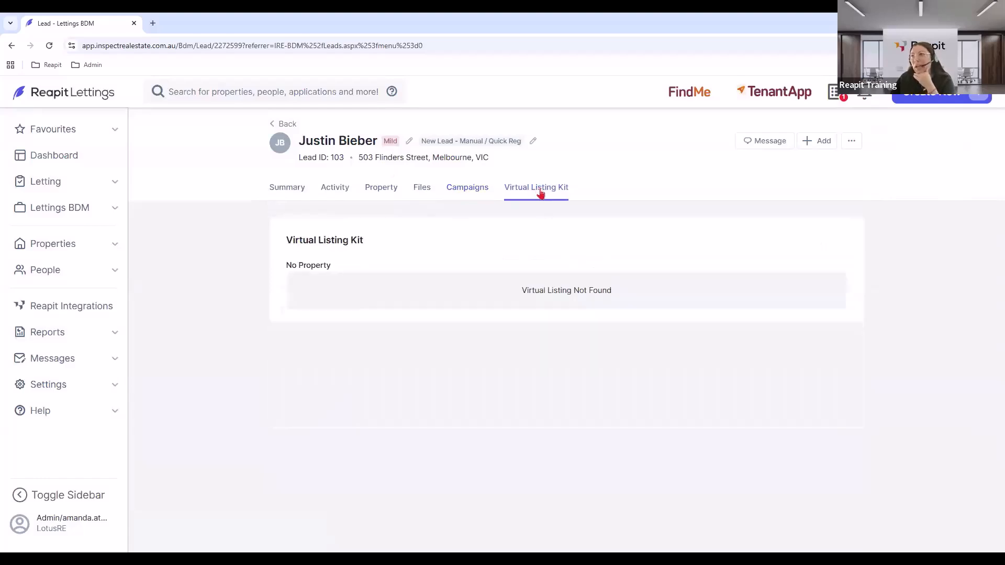
pyautogui.click(565, 309)
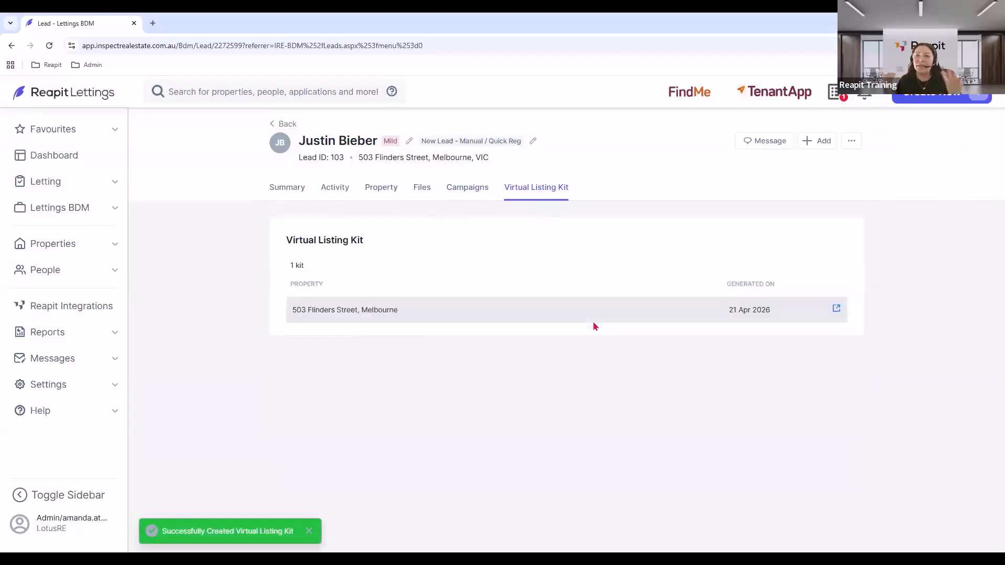
pyautogui.click(836, 308)
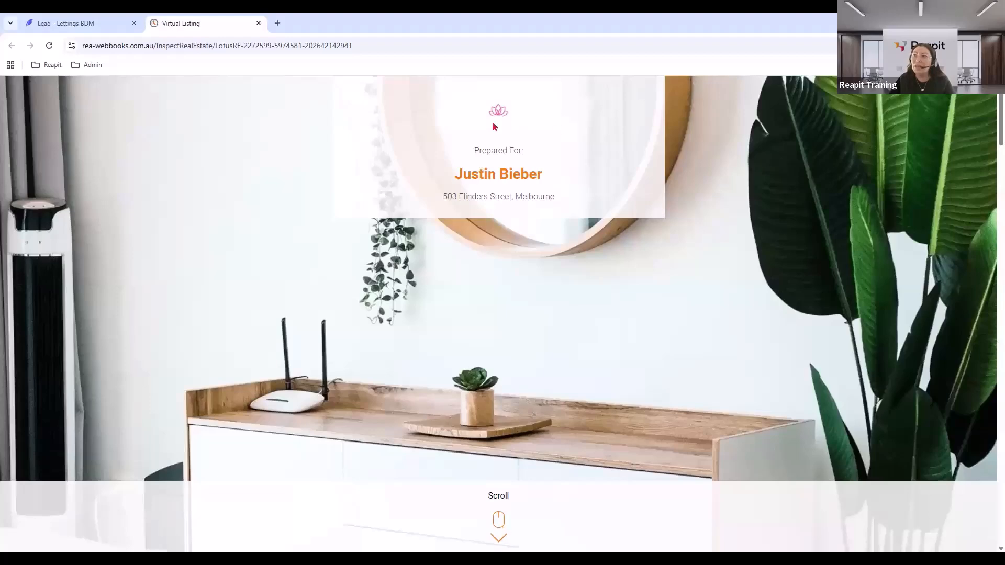
# Scroll through the Virtual Listing Kit down to the Thank You and Book an Appraisal section.
pyautogui.scroll(-5, 333, 253)
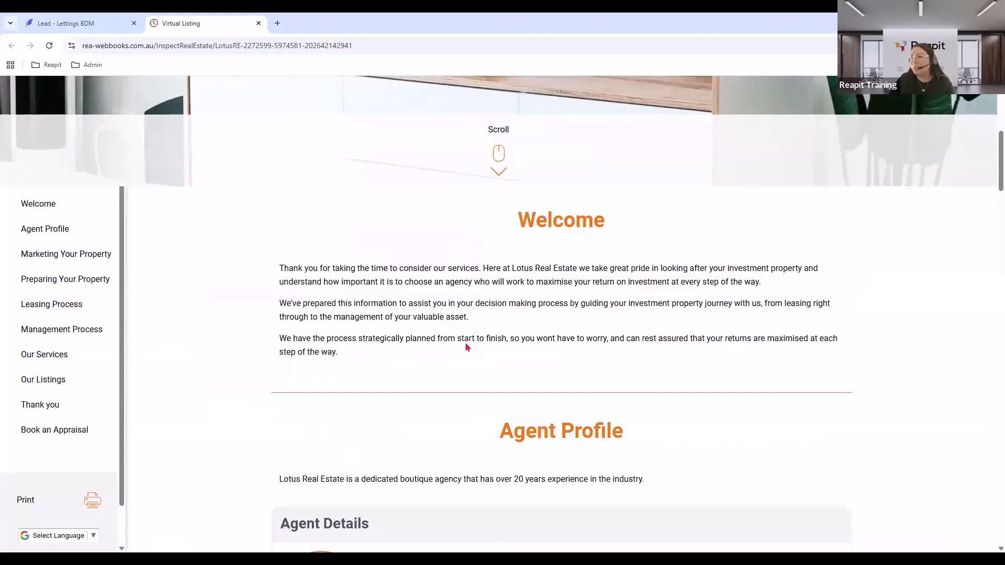
pyautogui.scroll(-5, 466, 344)
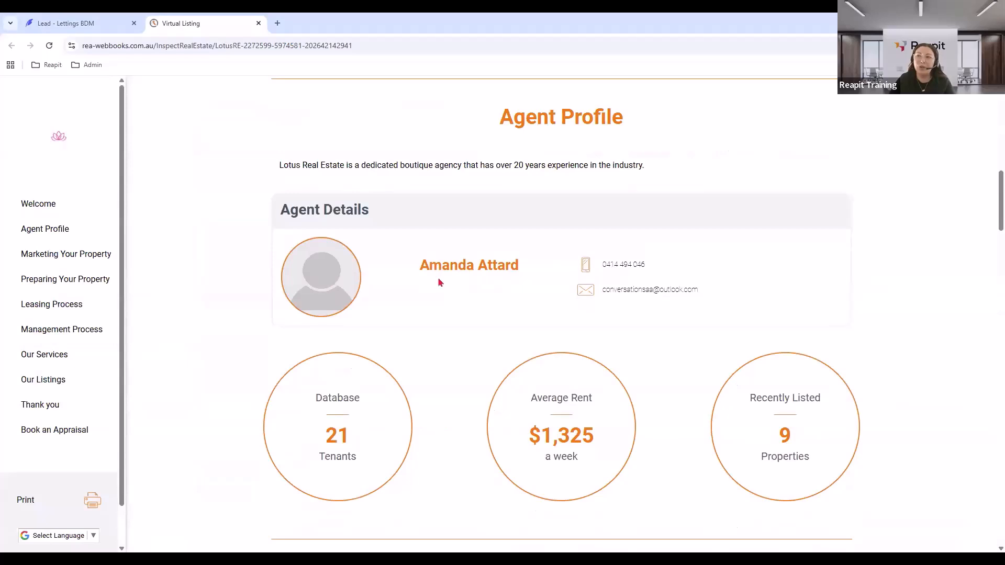
pyautogui.scroll(-2, 433, 291)
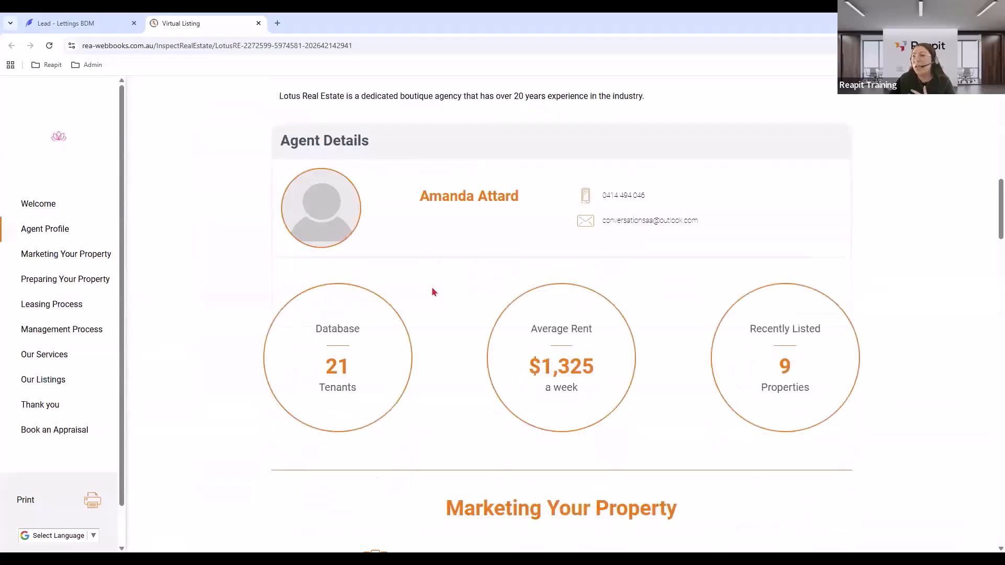
pyautogui.scroll(-1, 432, 292)
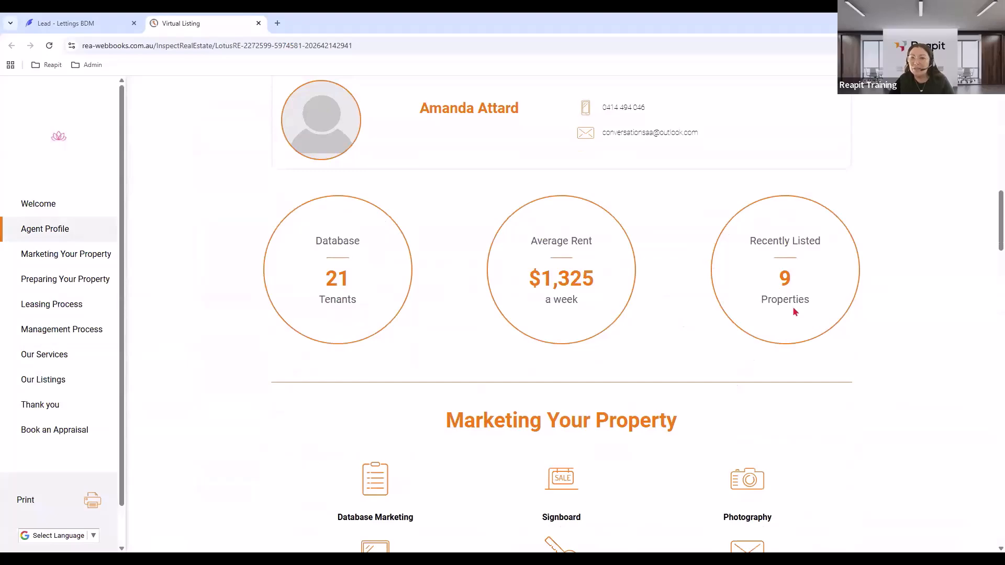
pyautogui.scroll(-6, 792, 312)
pyautogui.scroll(-7, 613, 436)
pyautogui.scroll(-8, 615, 426)
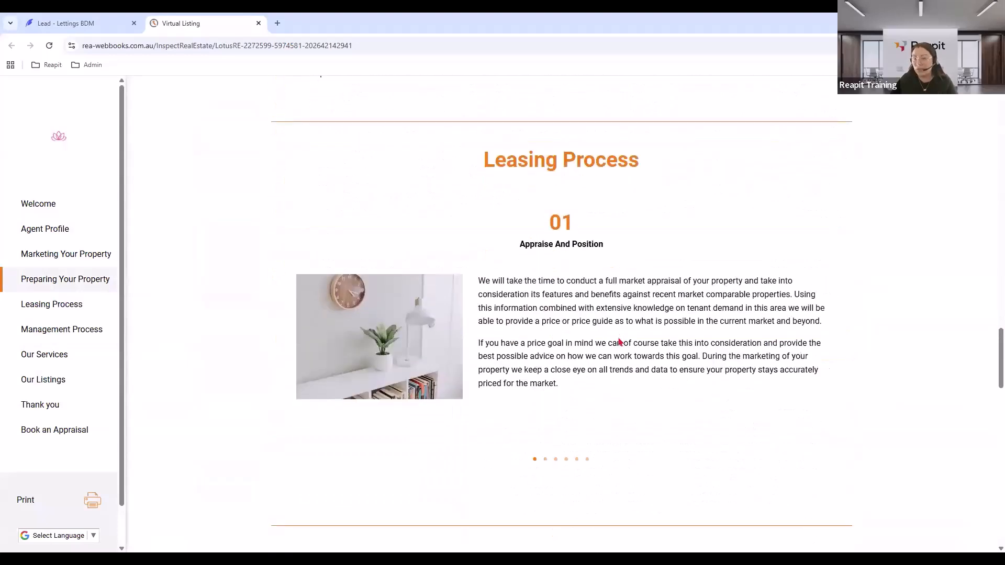
pyautogui.scroll(-14, 619, 341)
pyautogui.scroll(-7, 618, 345)
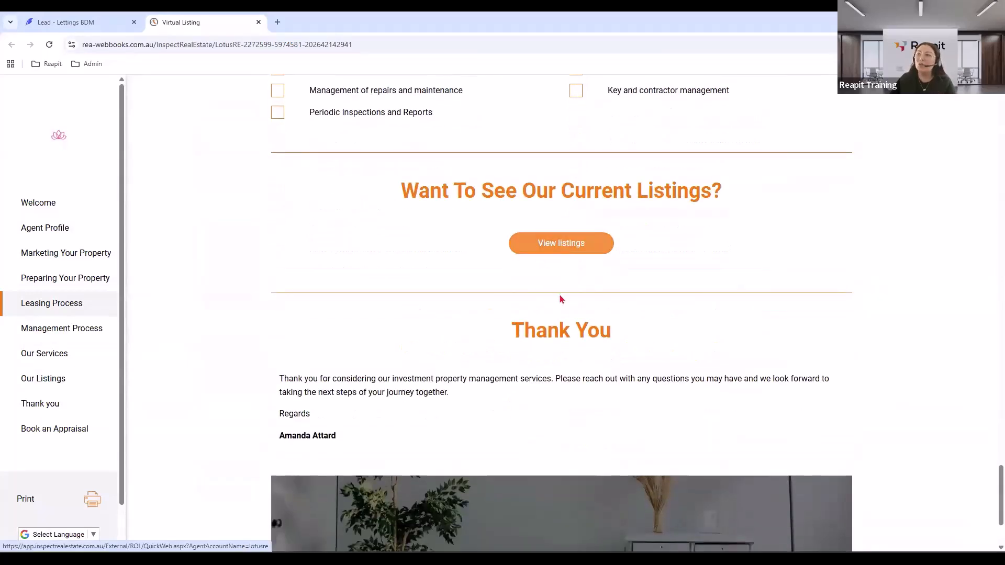
pyautogui.scroll(-3, 560, 294)
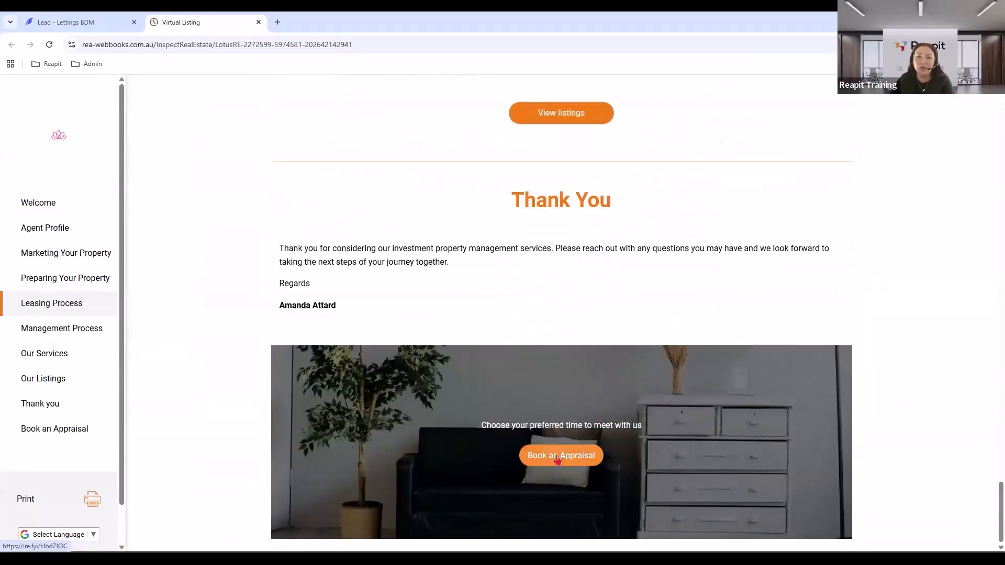
# Send the lead an email using the Virtual Listing Kit template.
pyautogui.click(66, 22)
pyautogui.click(763, 145)
pyautogui.click(776, 182)
pyautogui.click(964, 545)
pyautogui.click(815, 158)
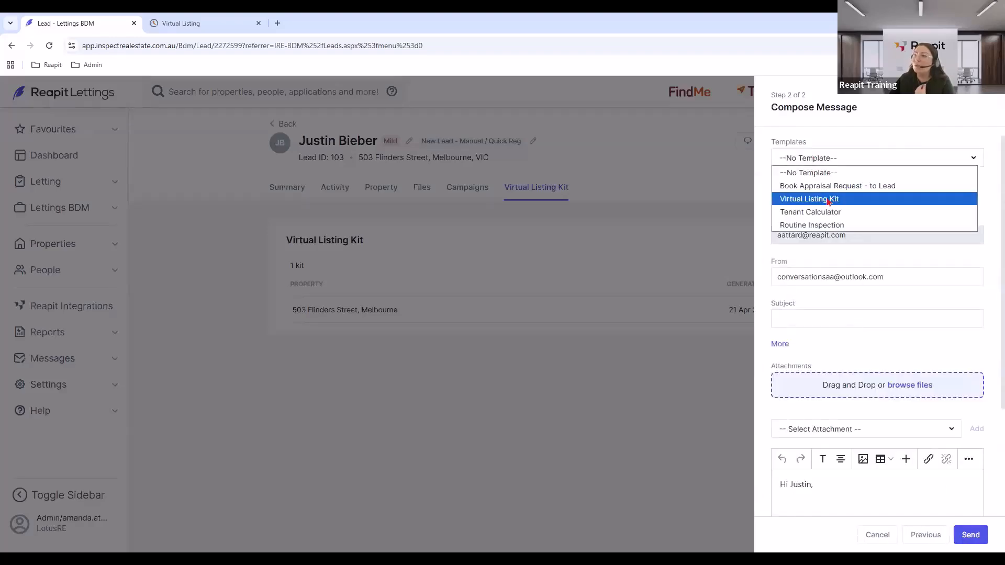
pyautogui.click(823, 202)
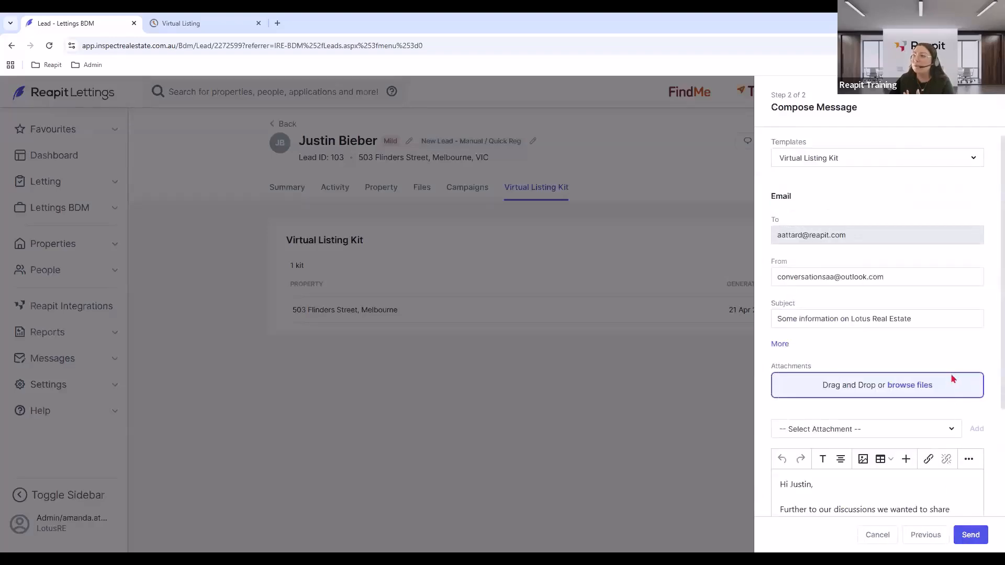
pyautogui.scroll(-2, 954, 379)
pyautogui.click(870, 443)
pyautogui.write('fgdfdfasdtf')
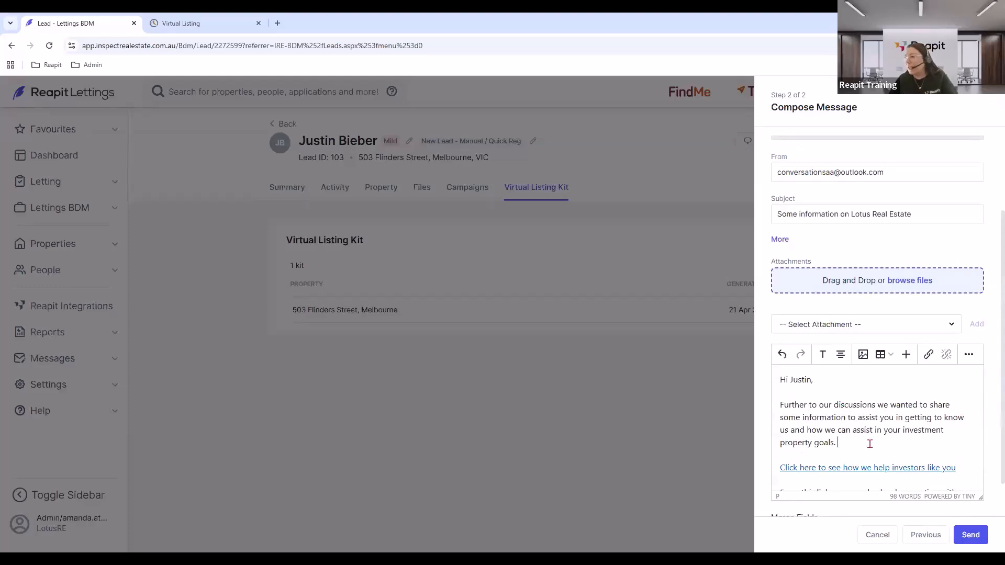
pyautogui.scroll(-1, 910, 472)
pyautogui.scroll(-1, 910, 472)
pyautogui.click(971, 535)
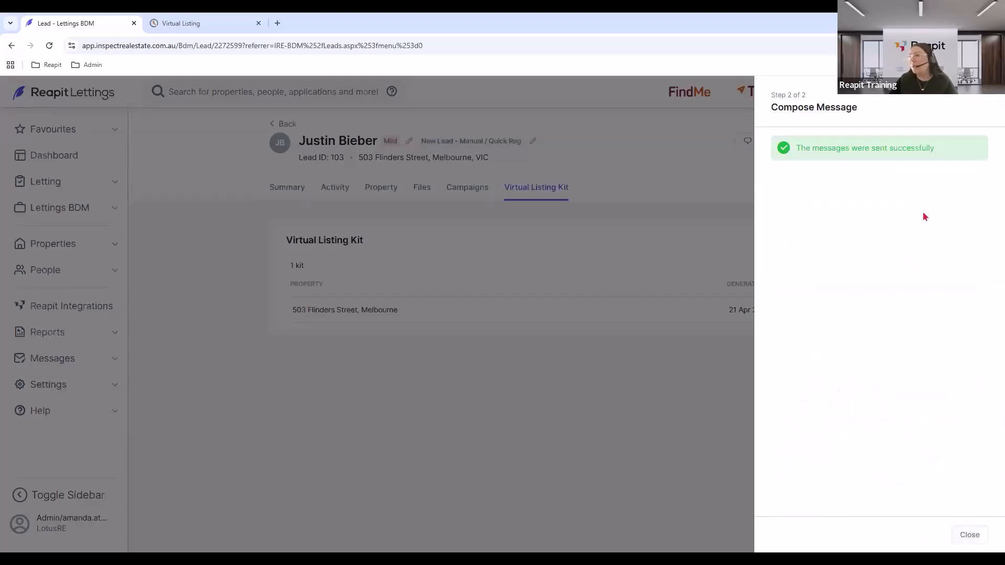
pyautogui.click(969, 535)
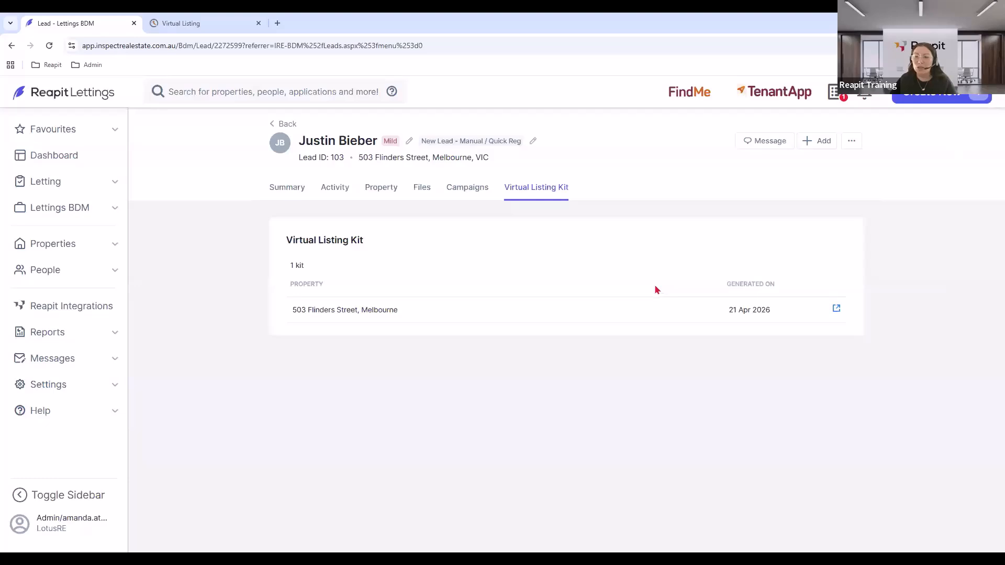
# Return to the Summary, start another email, and discard it without choosing a template.
pyautogui.click(287, 191)
pyautogui.click(769, 148)
pyautogui.click(776, 182)
pyautogui.click(964, 535)
pyautogui.click(824, 158)
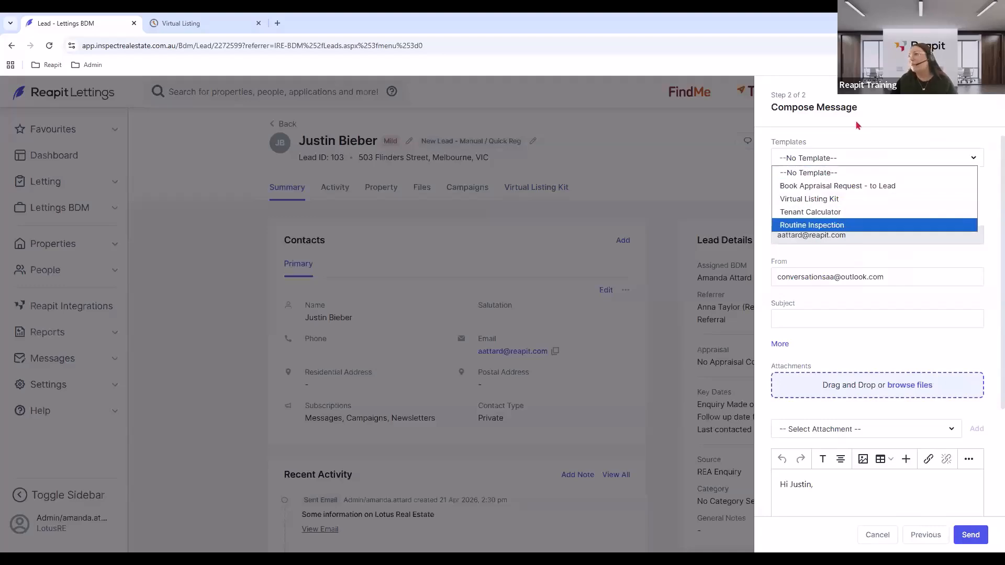
pyautogui.click(917, 386)
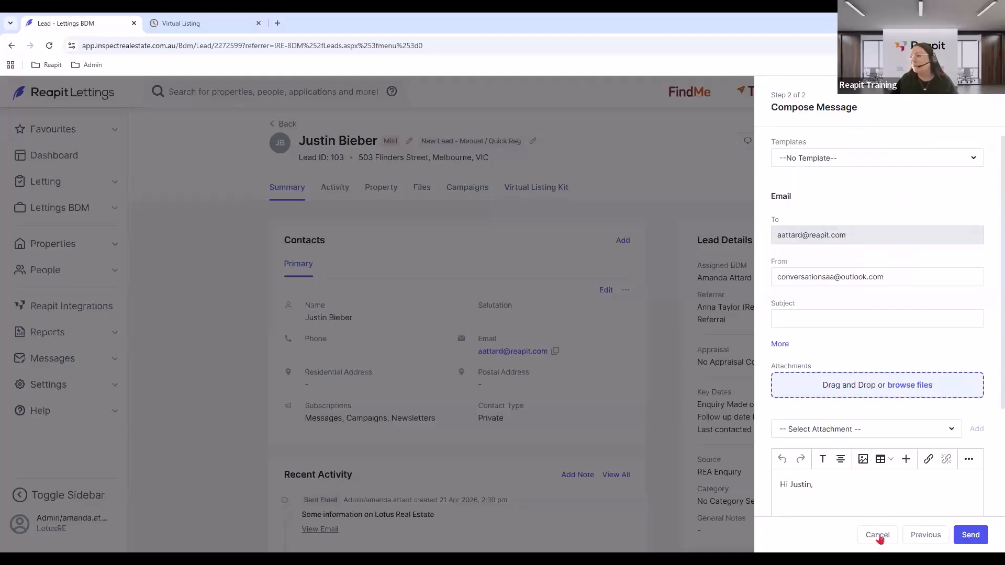
pyautogui.click(879, 539)
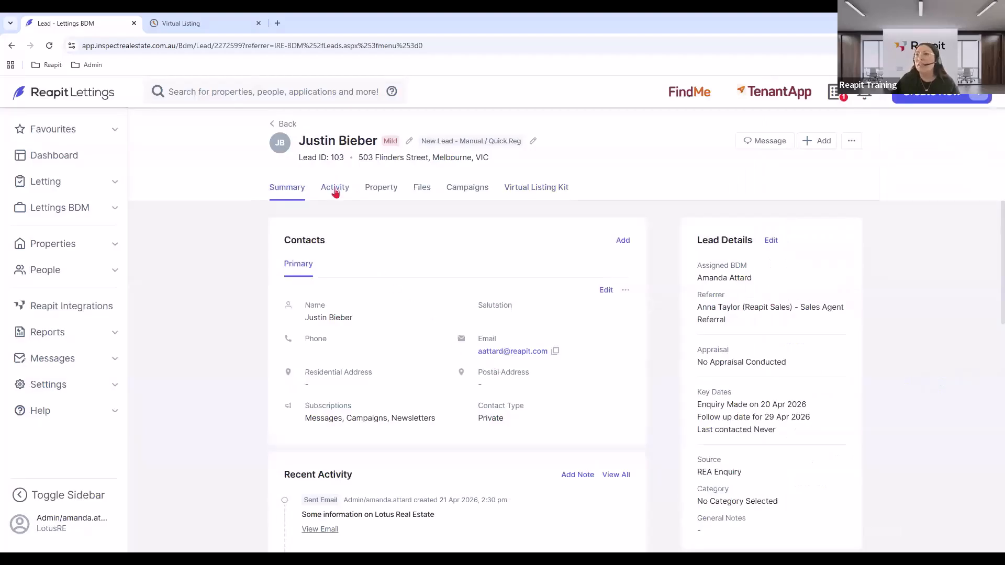
# Start an appraisal booking for Wed 22 Apr 2026, 10:30–11:30 AM, from available slots.
pyautogui.scroll(-8, 439, 408)
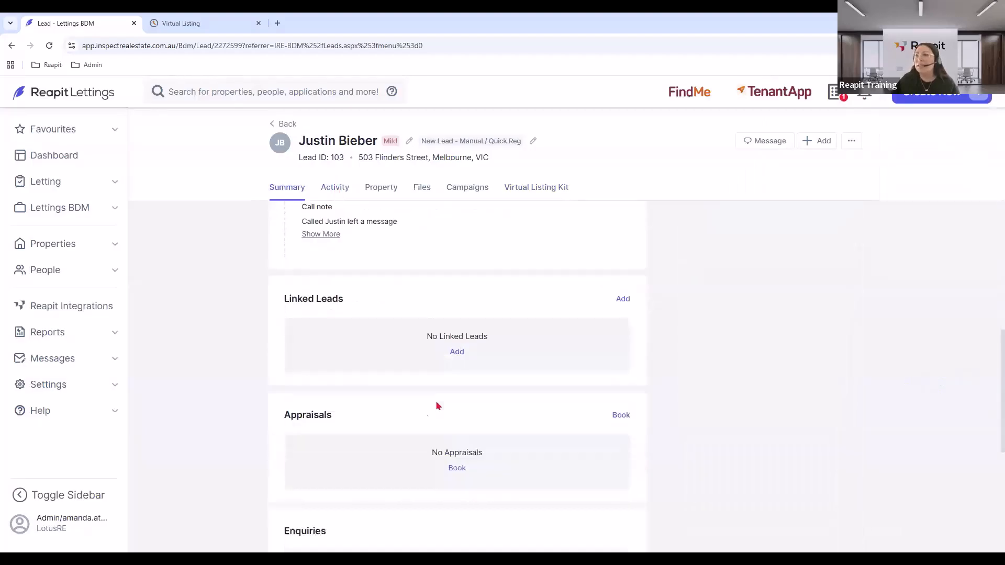
pyautogui.click(622, 416)
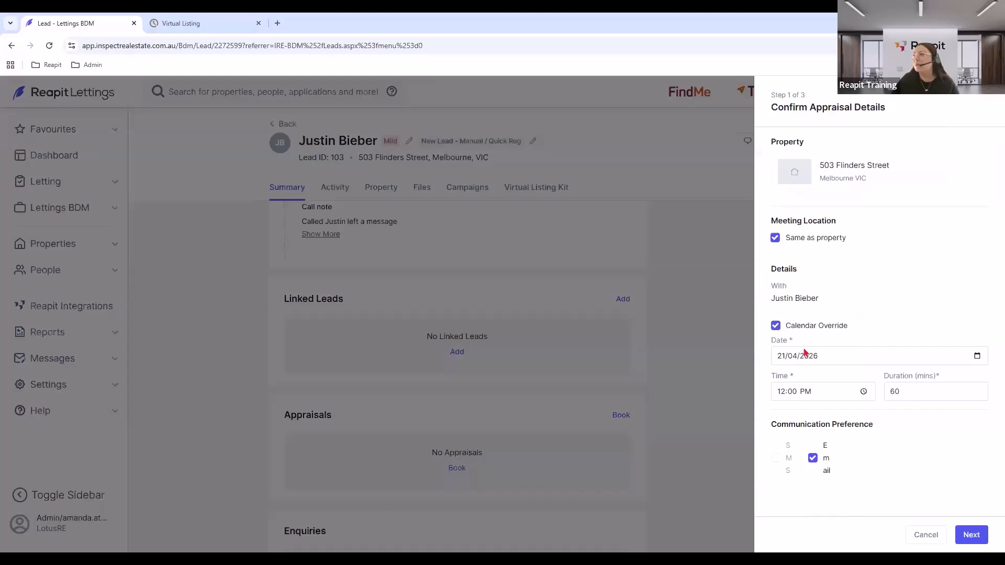
pyautogui.click(776, 327)
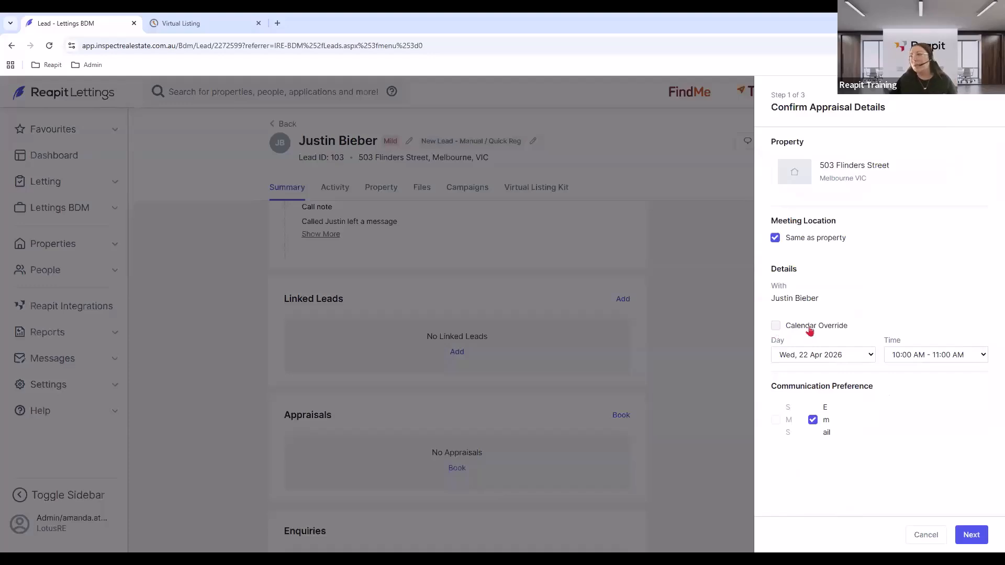
pyautogui.click(808, 356)
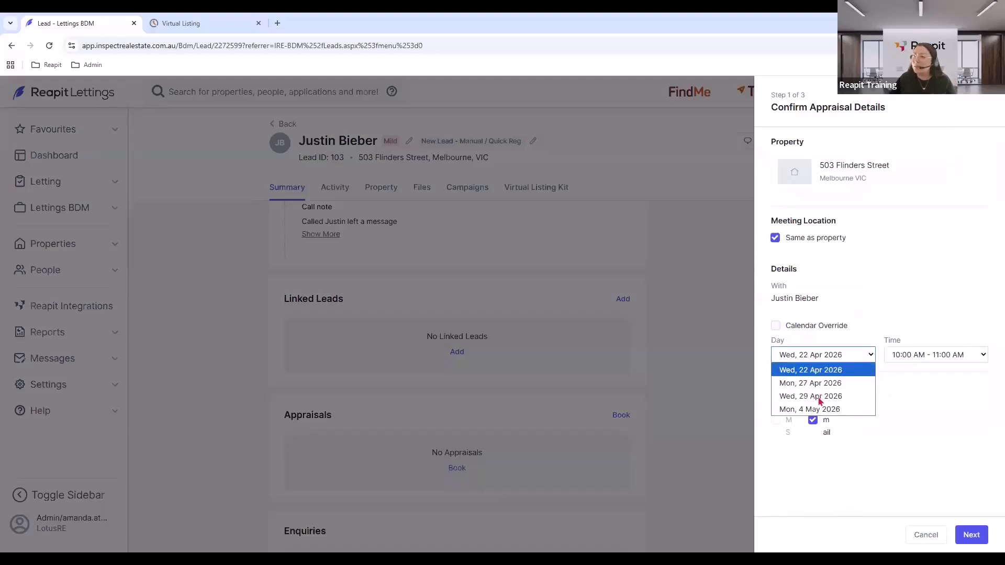
pyautogui.click(949, 355)
pyautogui.click(949, 355)
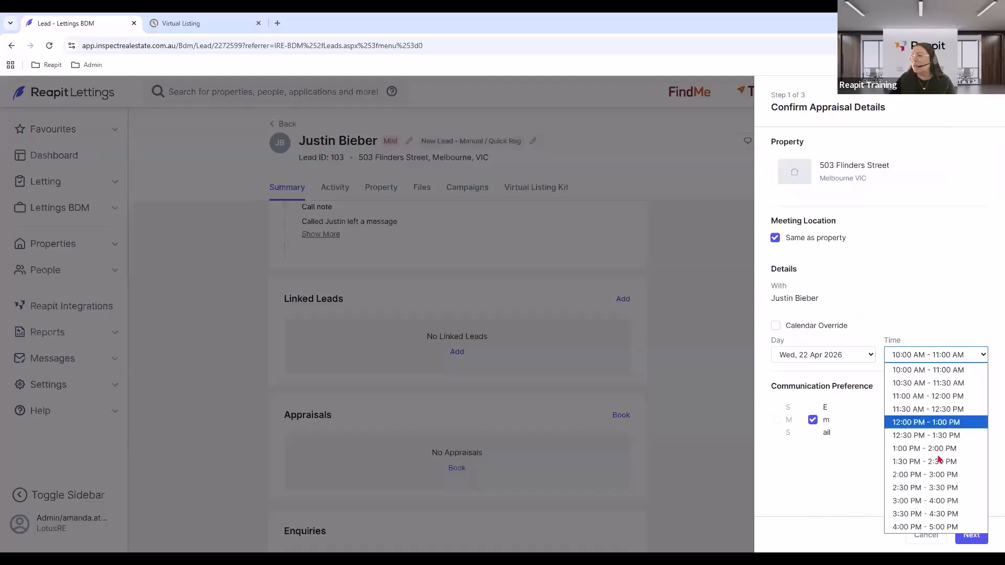
pyautogui.click(927, 383)
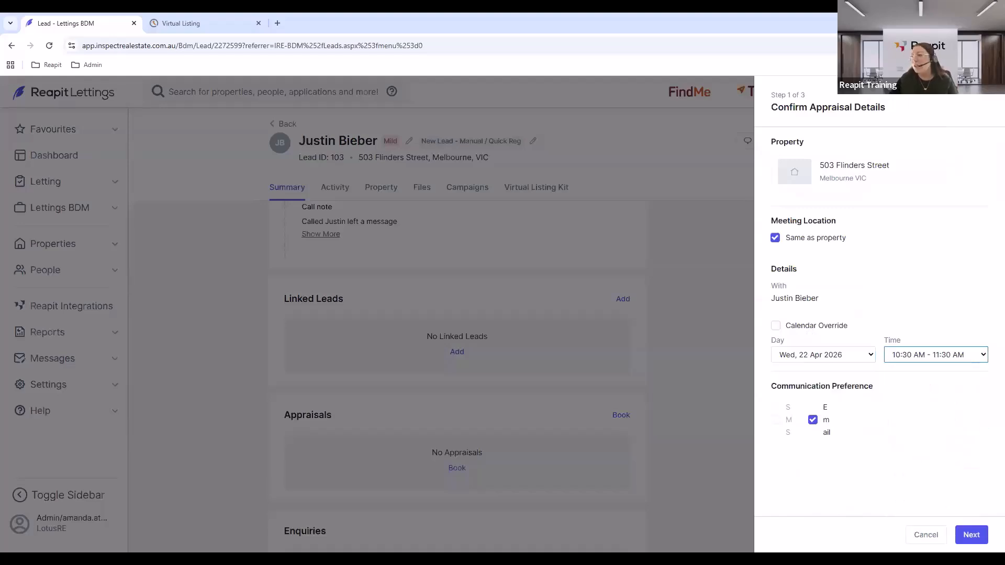
# Confirm the appraisal and send the lead the confirmation email.
pyautogui.click(972, 534)
pyautogui.click(971, 535)
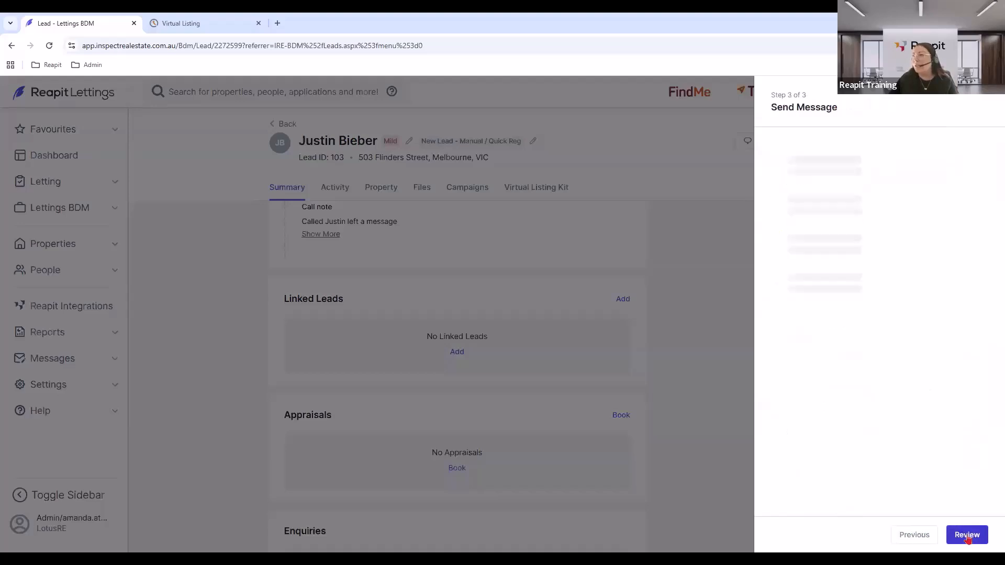
pyautogui.scroll(-2, 914, 464)
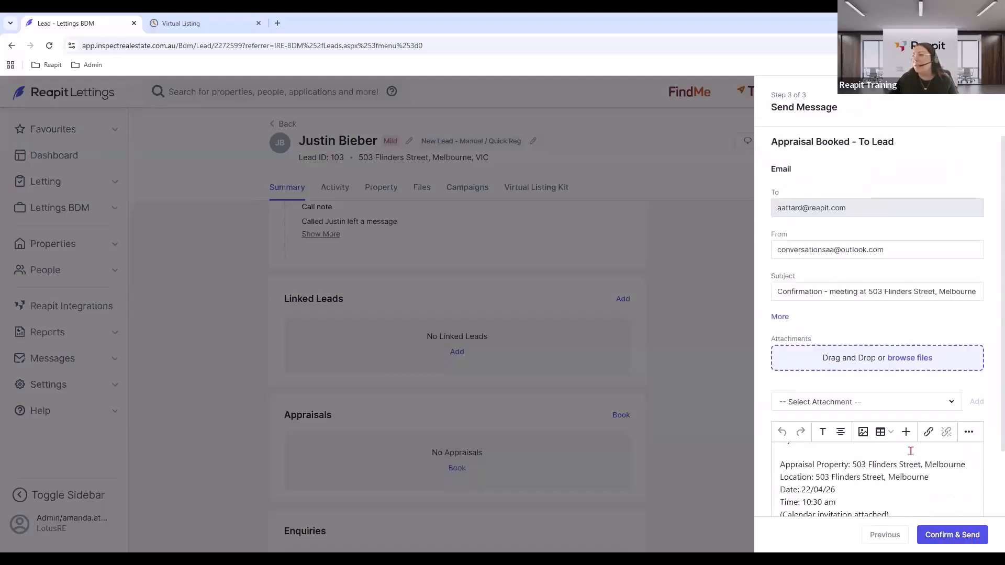
pyautogui.scroll(-2, 914, 464)
pyautogui.click(946, 534)
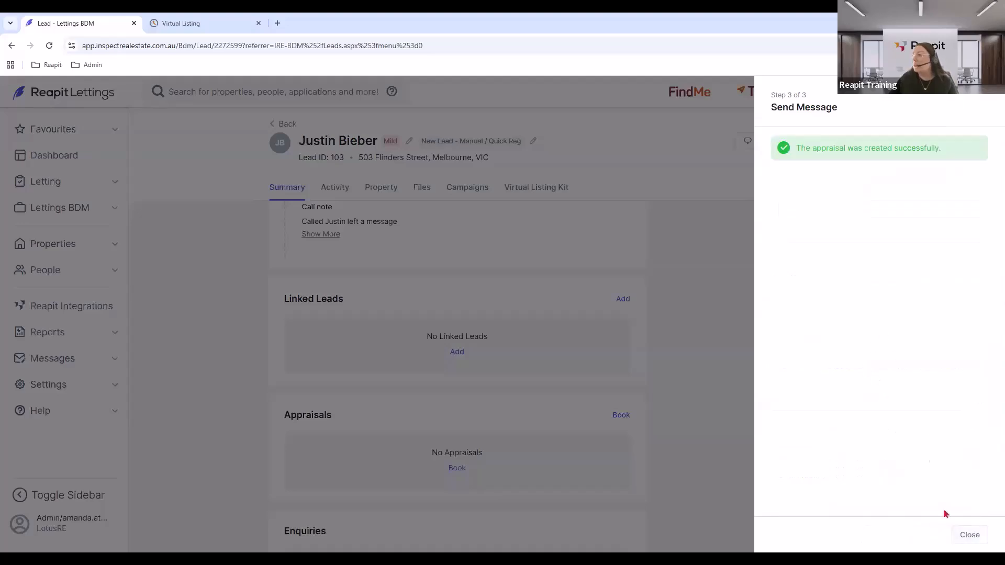
pyautogui.click(975, 534)
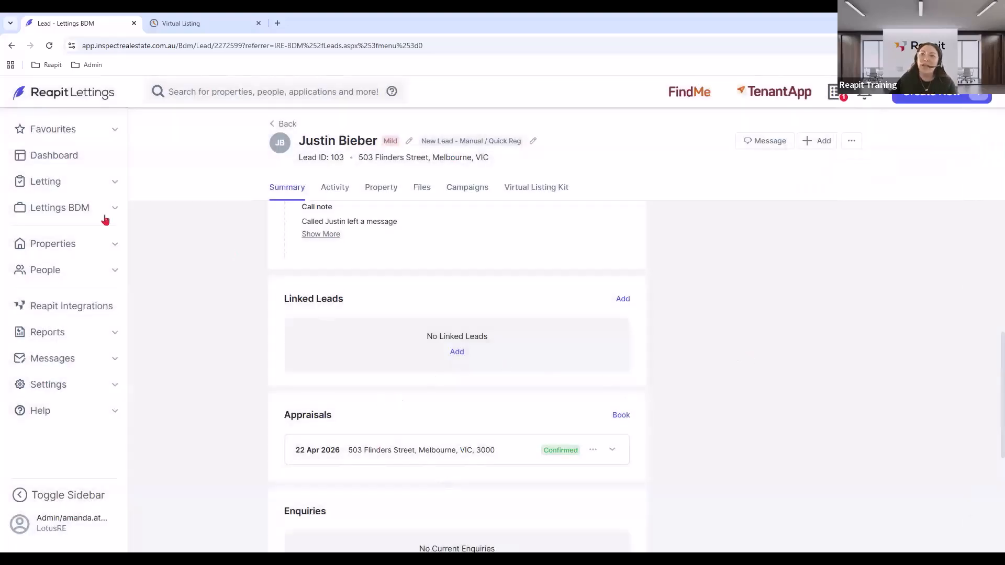
# Open the Lettings BDM appraisals list and the actions for the 22/04/26 appraisal.
pyautogui.click(57, 210)
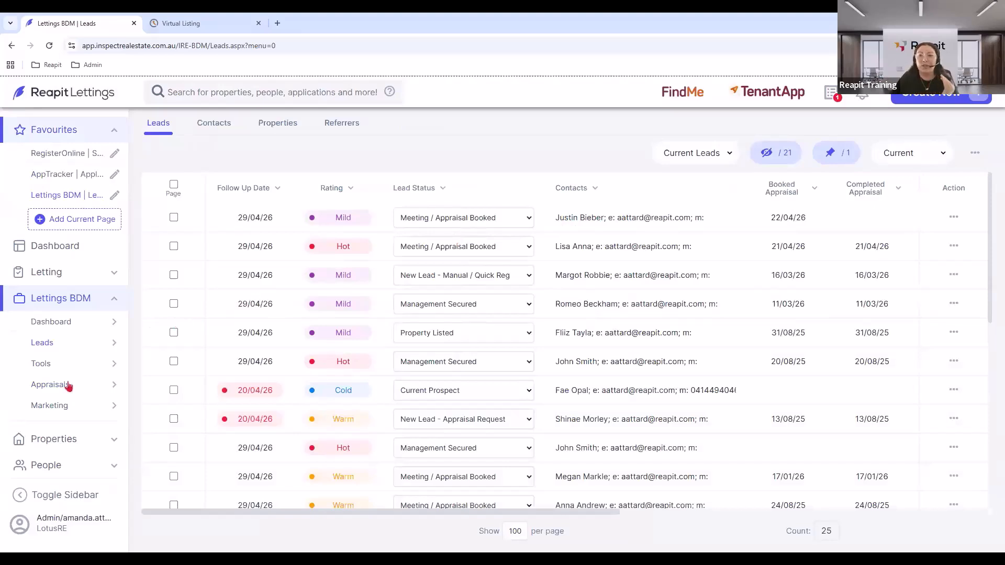
pyautogui.moveTo(67, 380)
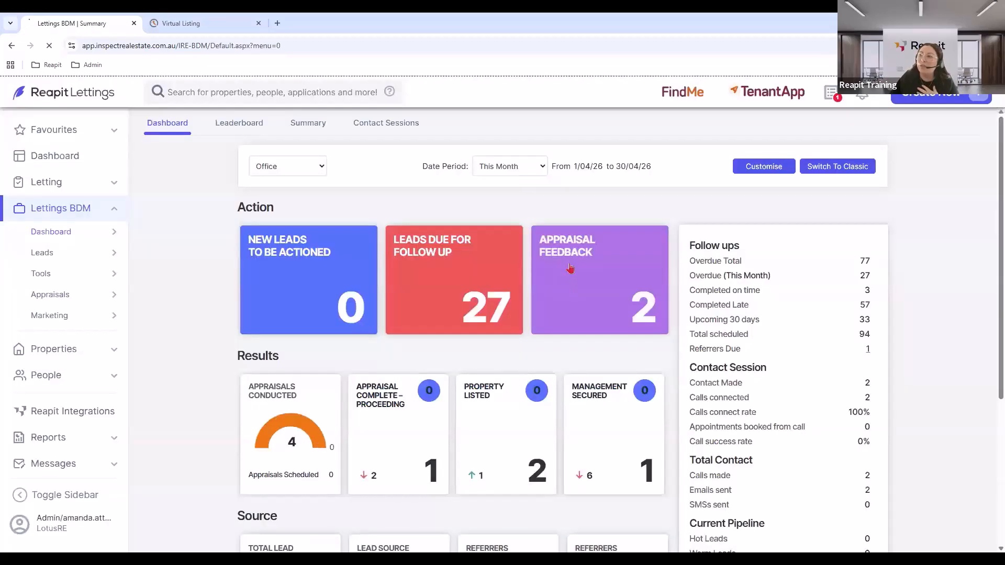
pyautogui.click(572, 270)
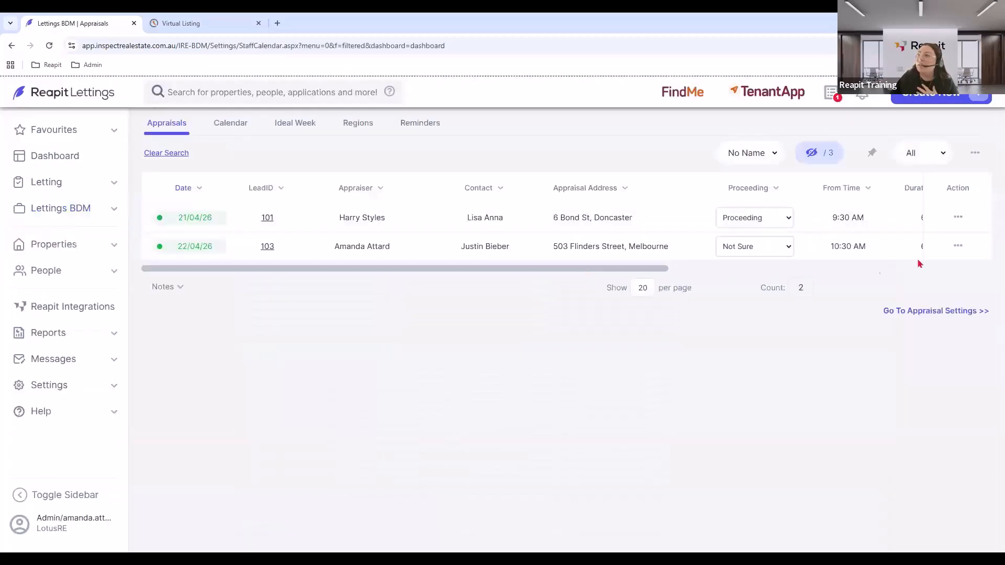
pyautogui.click(959, 247)
# Record the 22/04/26 appraisal as completed and Proceeding, no BDM email, with a raised lead rating.
pyautogui.click(408, 368)
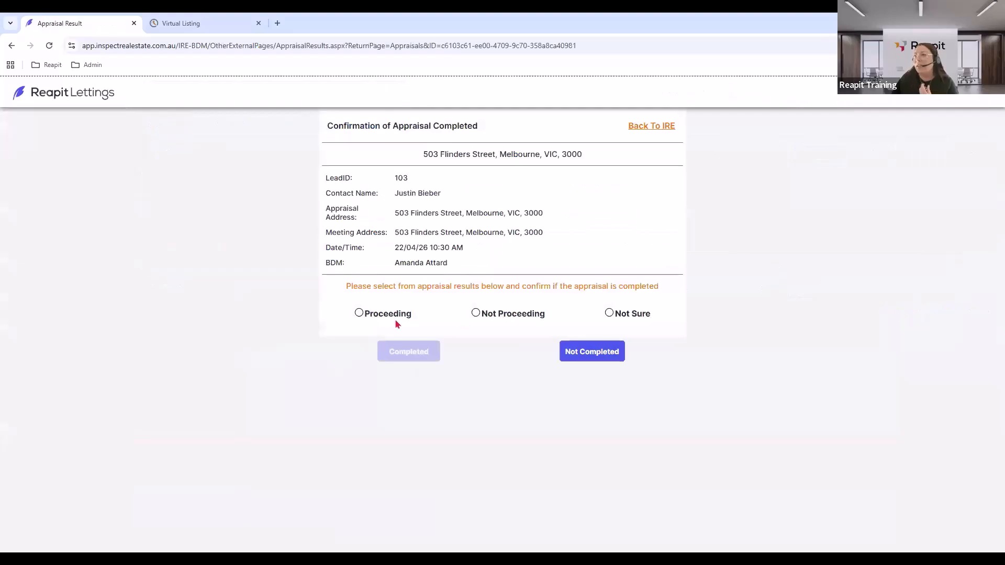
pyautogui.click(393, 318)
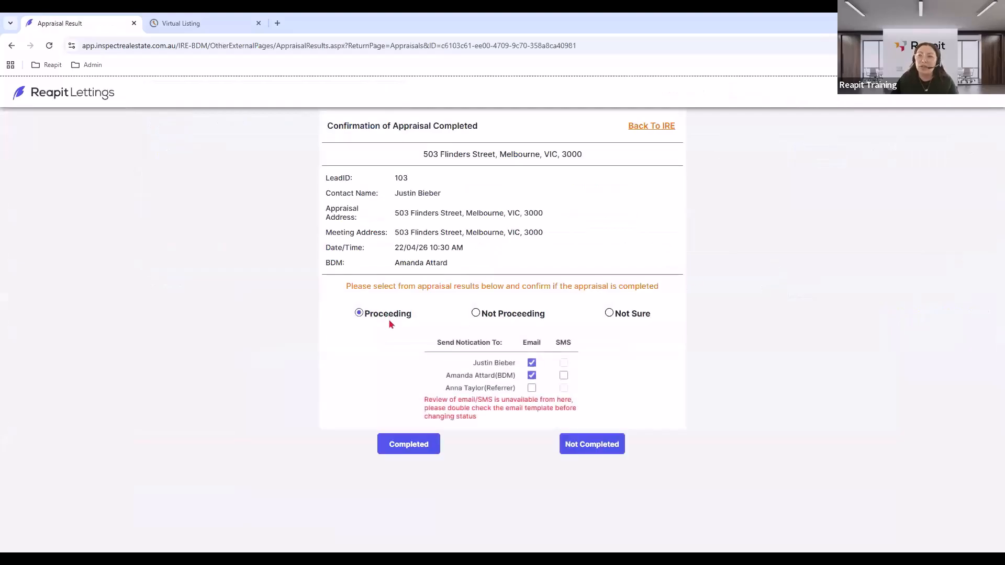
pyautogui.click(532, 375)
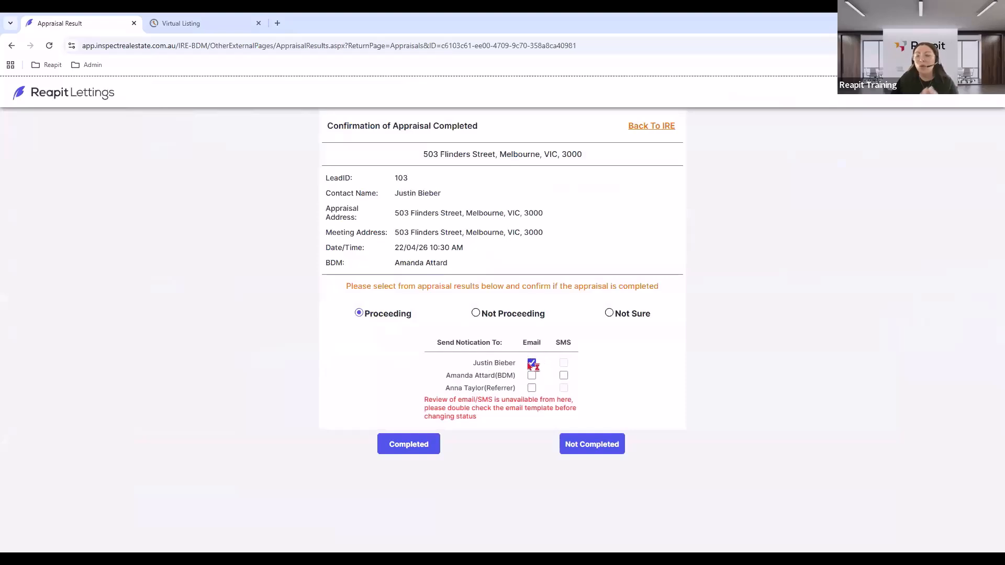
pyautogui.click(408, 448)
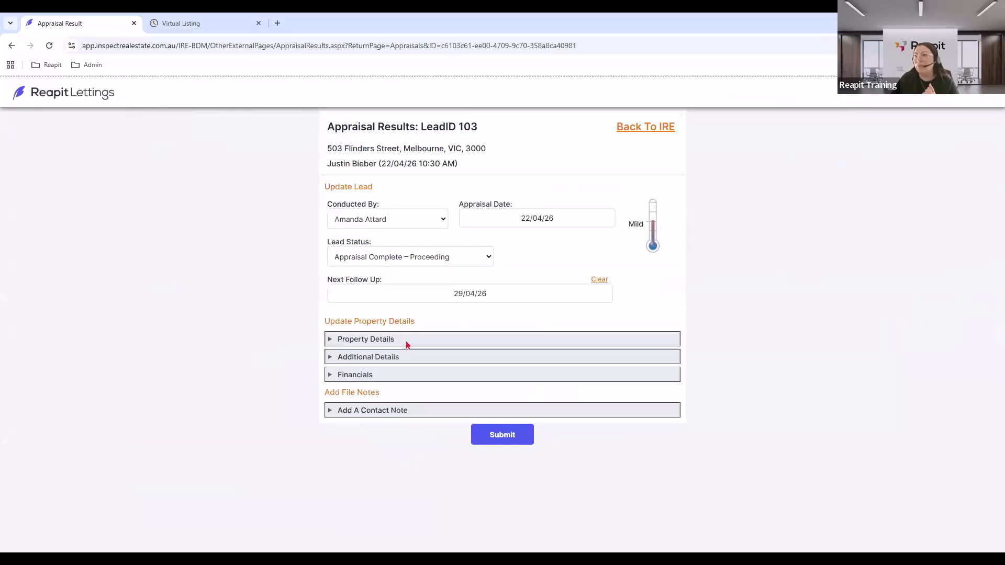
pyautogui.moveTo(657, 236); pyautogui.dragTo(656, 205)
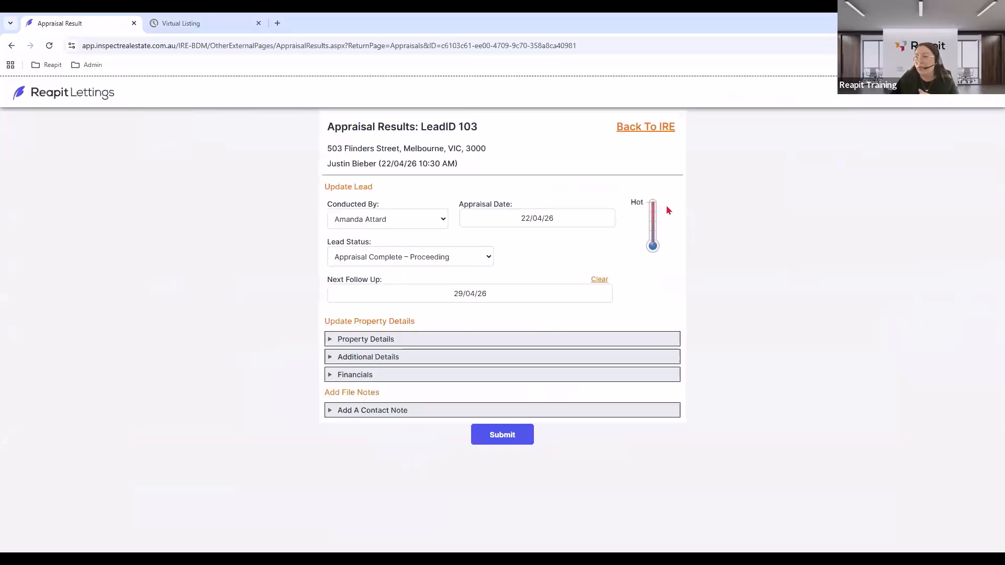
# Review Property and Additional Details, add the contact note, and submit the appraisal results.
pyautogui.click(378, 341)
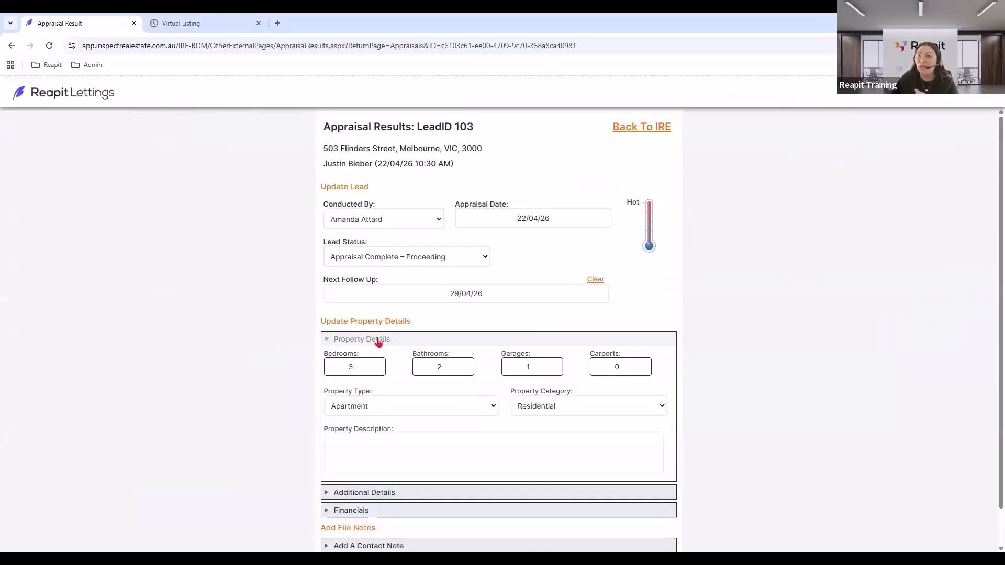
pyautogui.click(337, 341)
pyautogui.click(344, 359)
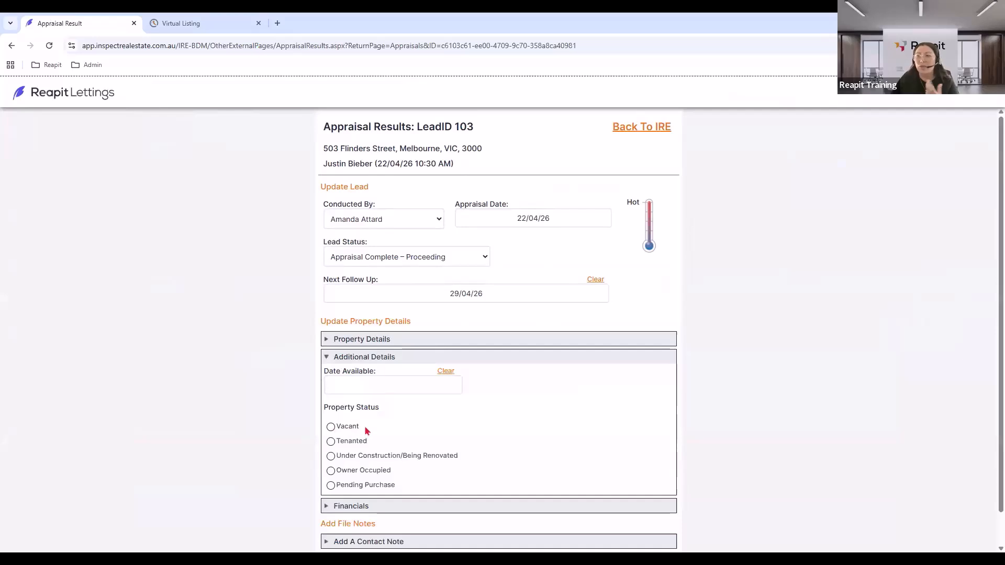
pyautogui.click(347, 359)
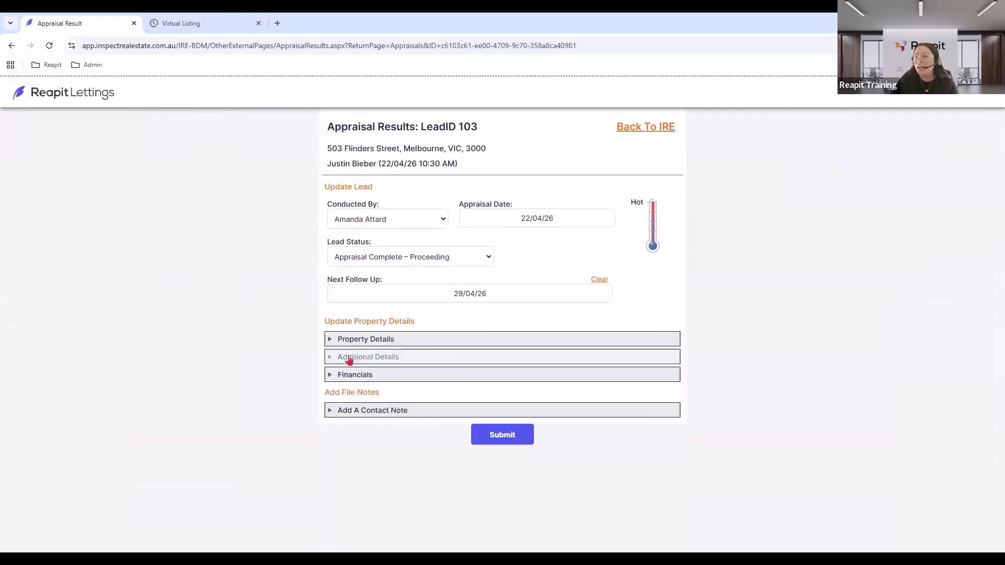
pyautogui.click(345, 413)
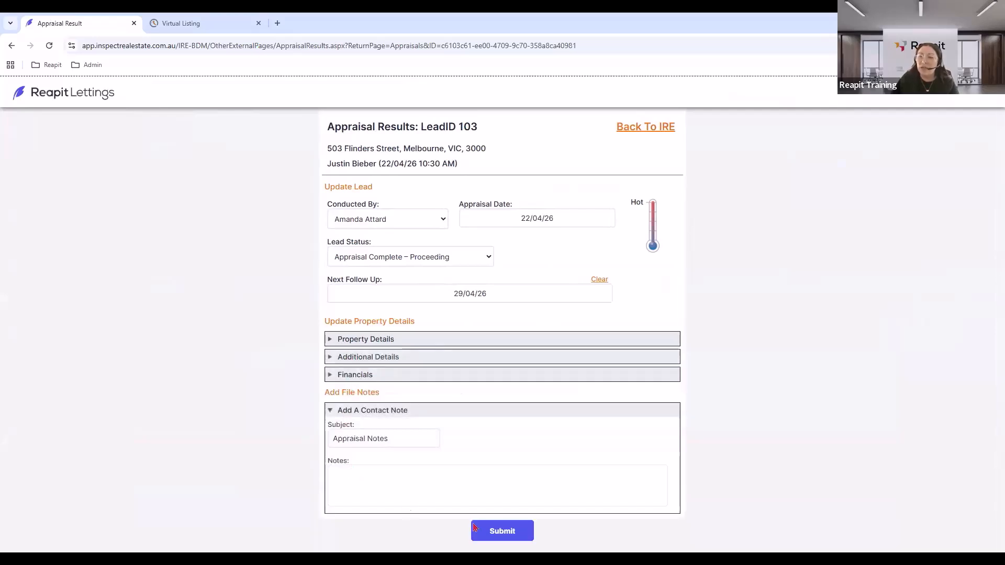
pyautogui.click(497, 530)
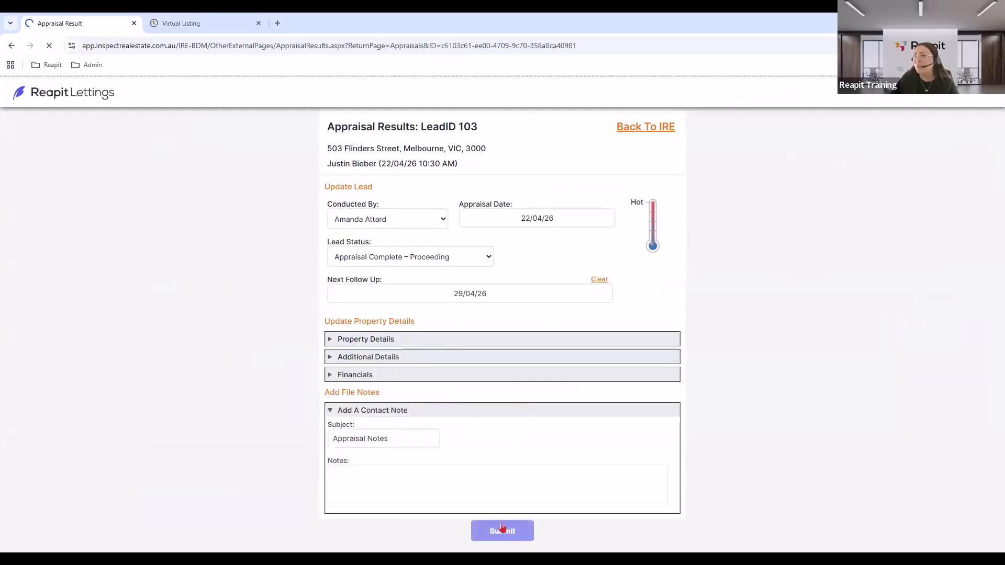
pyautogui.click(259, 23)
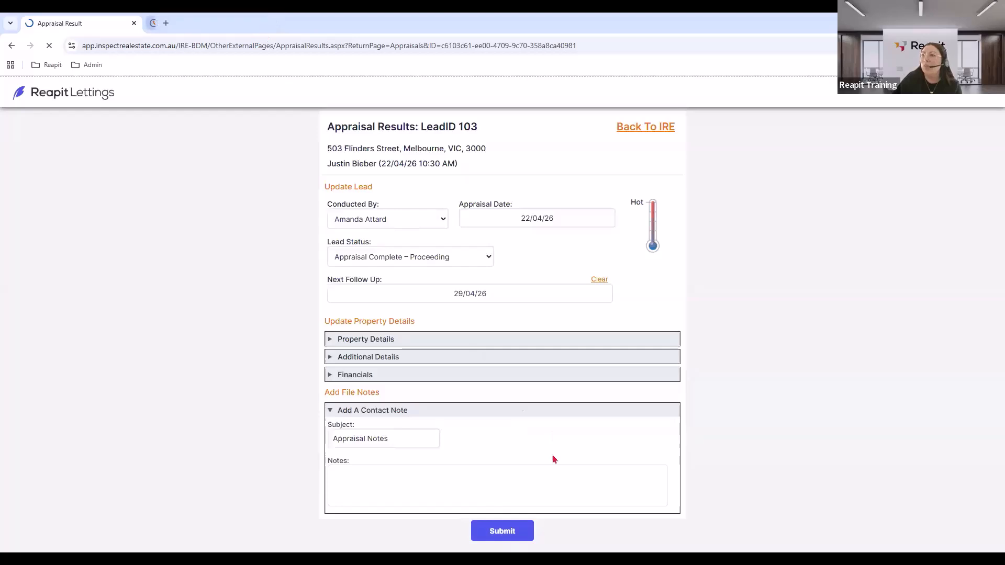
pyautogui.click(518, 535)
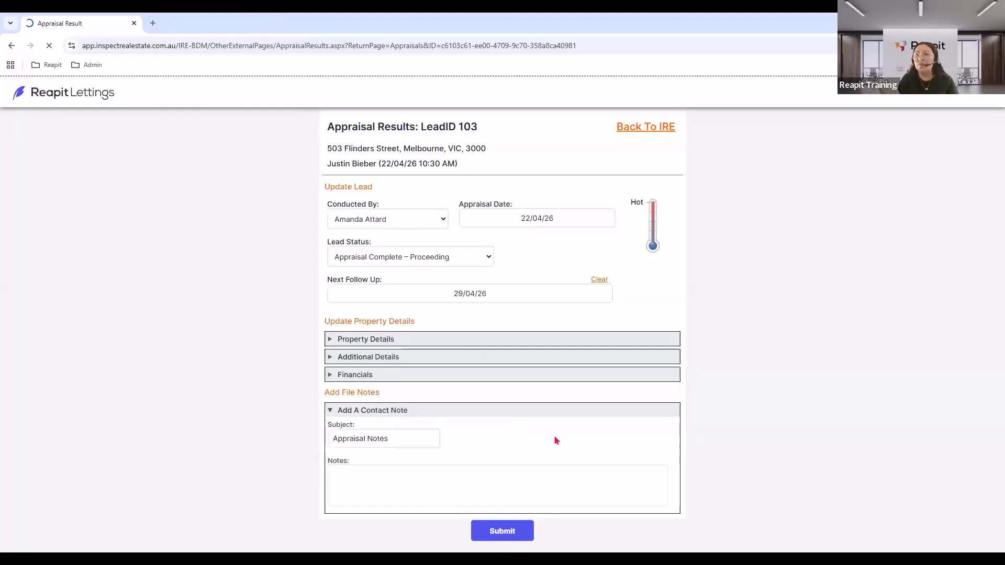
pyautogui.click(511, 135)
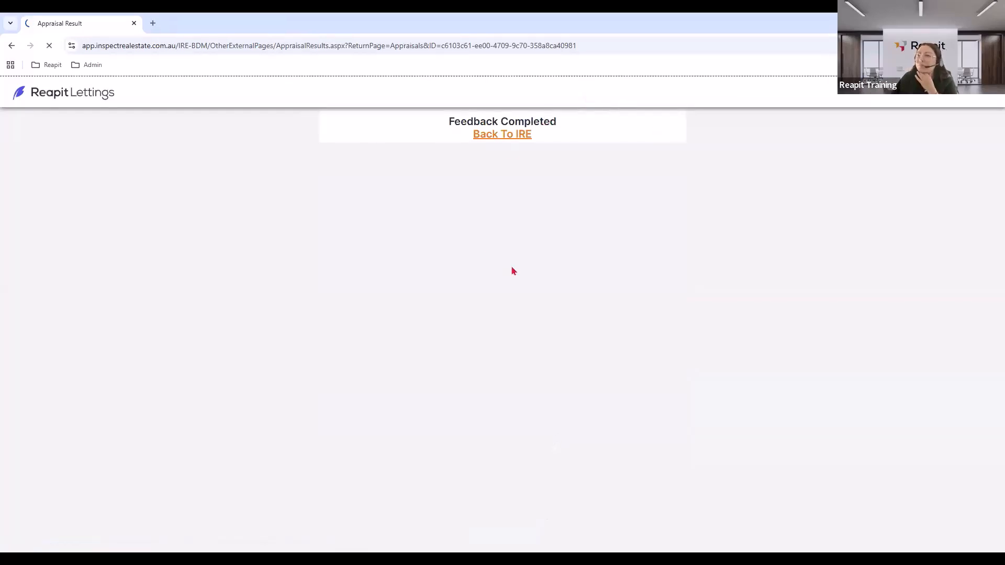
# Reopen lead 103 from the Lettings BDM Leads list and show its Activity timeline.
pyautogui.click(52, 210)
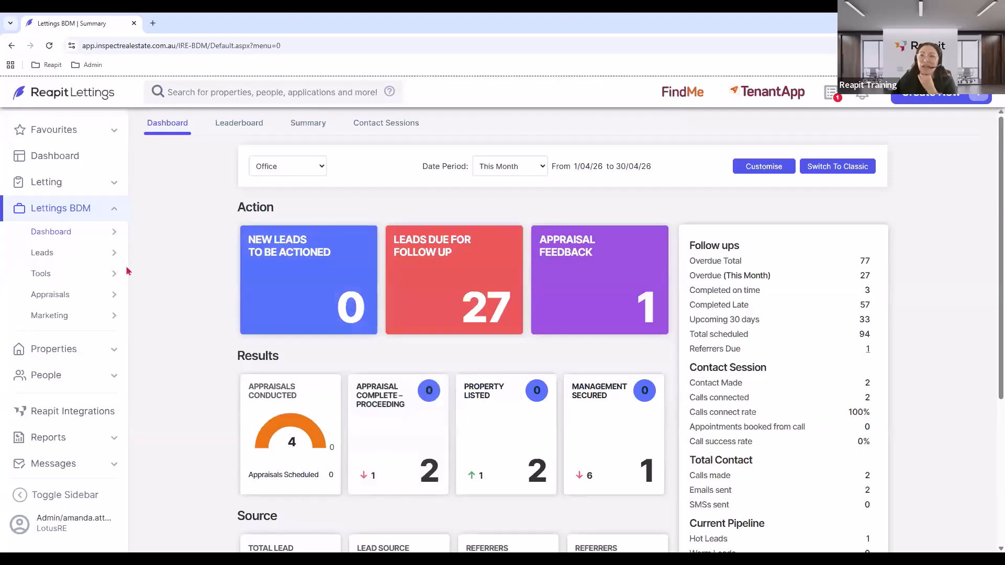
pyautogui.click(294, 297)
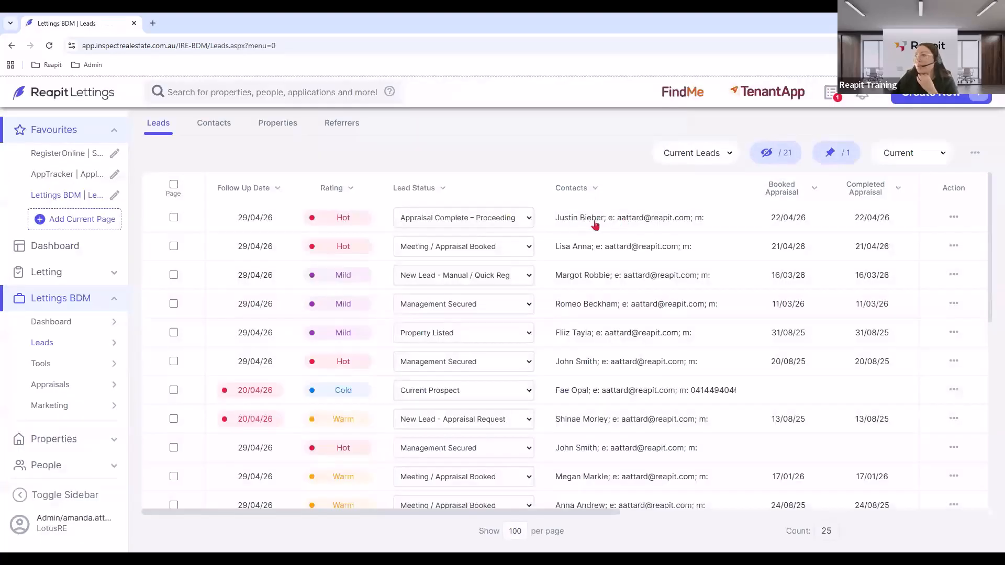
pyautogui.click(595, 224)
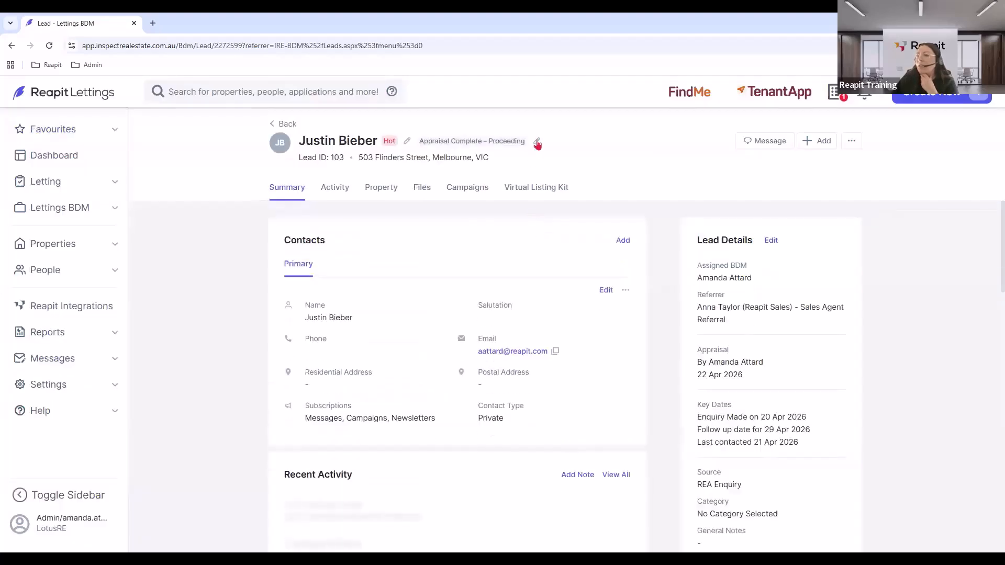
pyautogui.click(333, 190)
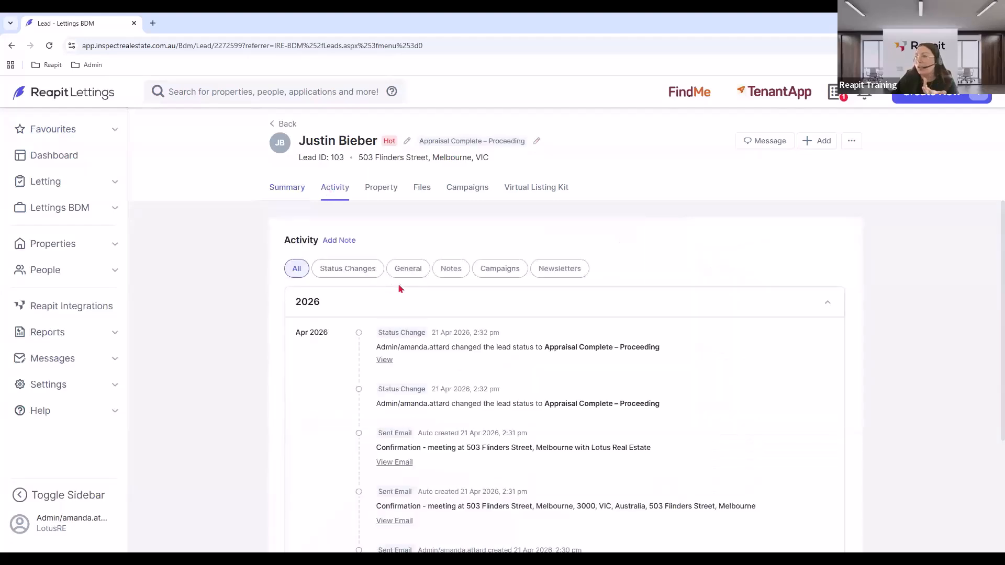
# Add a General note 'MA' reading 'Sent MA to client waiting on return'.
pyautogui.click(340, 240)
pyautogui.click(859, 192)
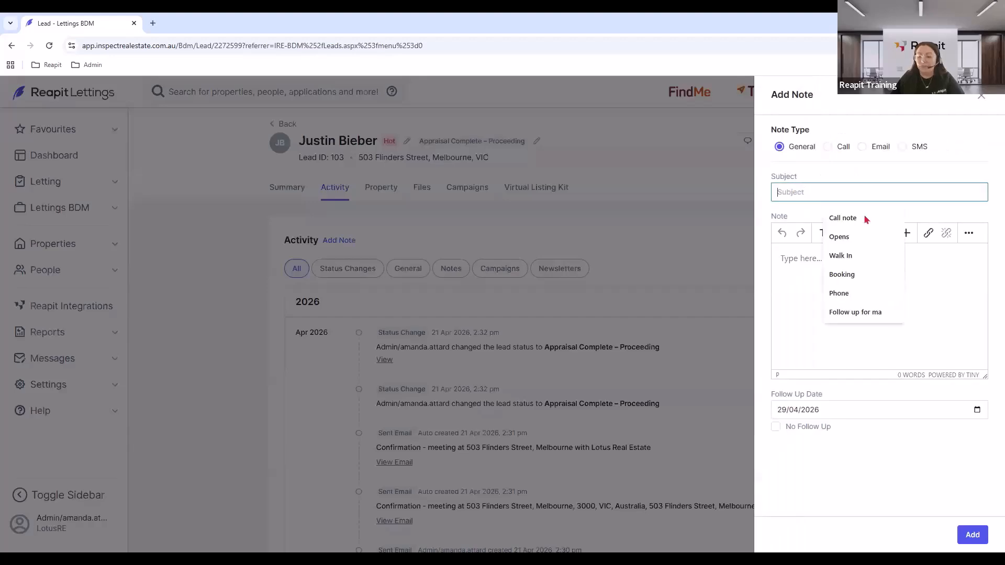
pyautogui.write('MA')
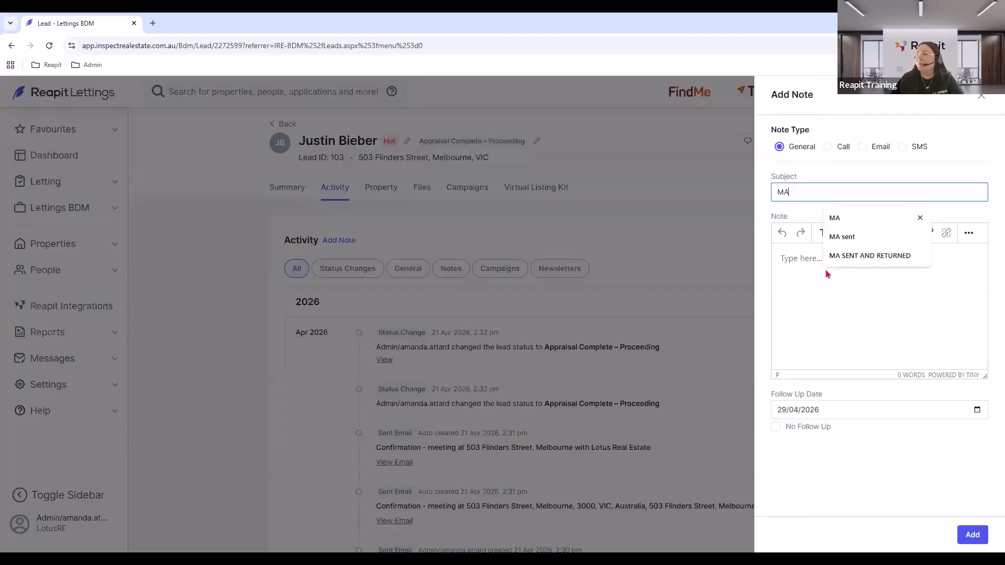
pyautogui.click(788, 262)
pyautogui.write('sE T')
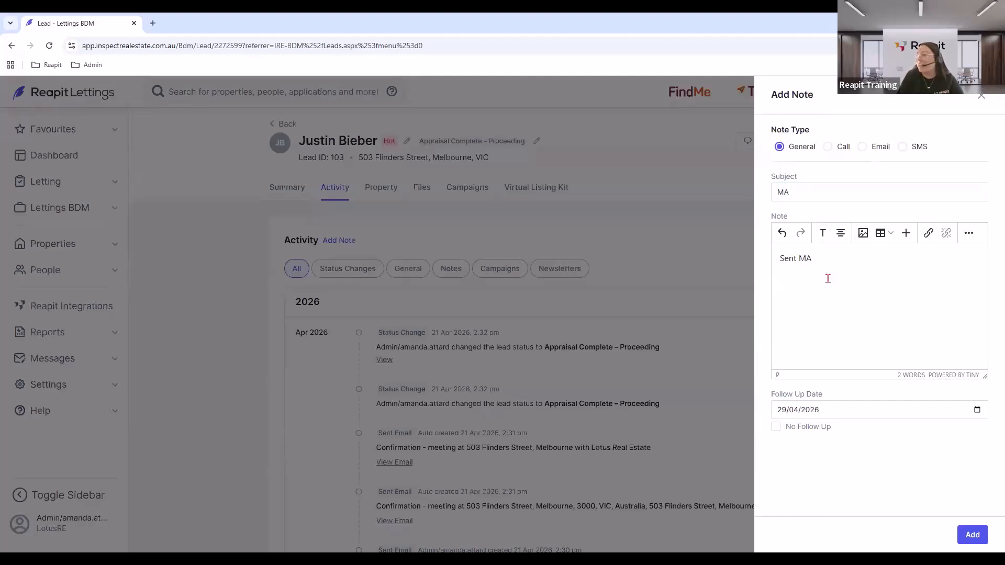
pyautogui.write('ent wa')
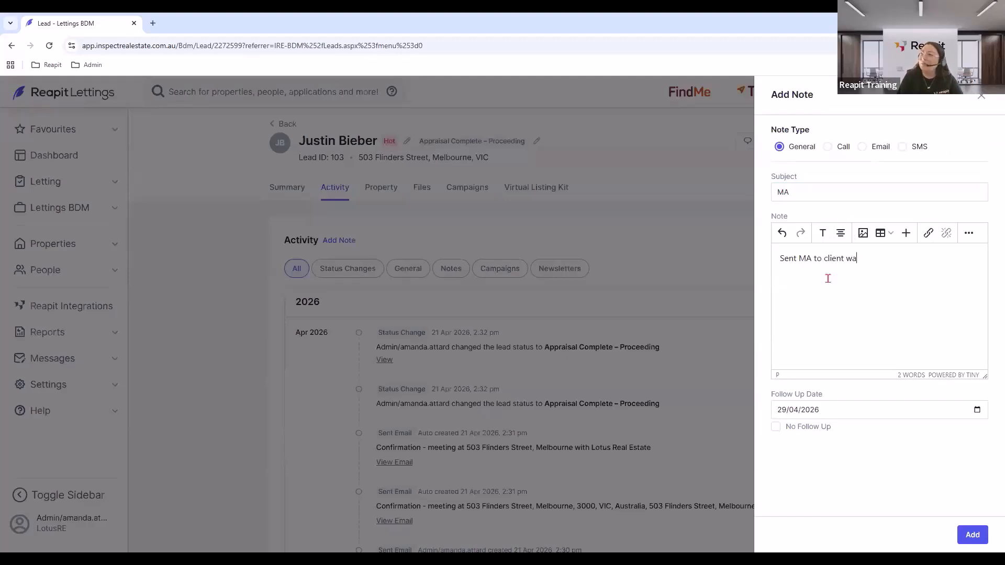
pyautogui.write('iting on return')
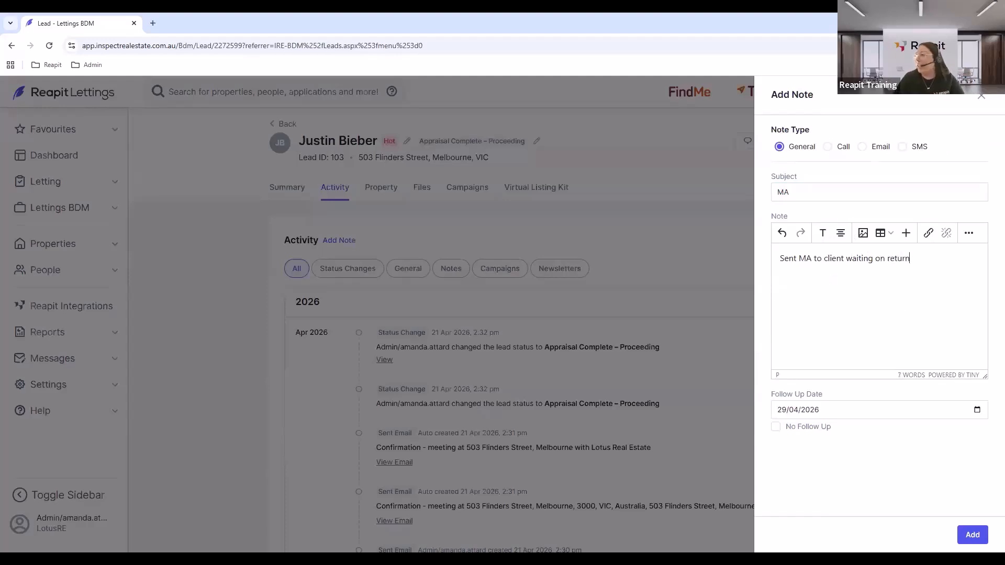
pyautogui.click(973, 535)
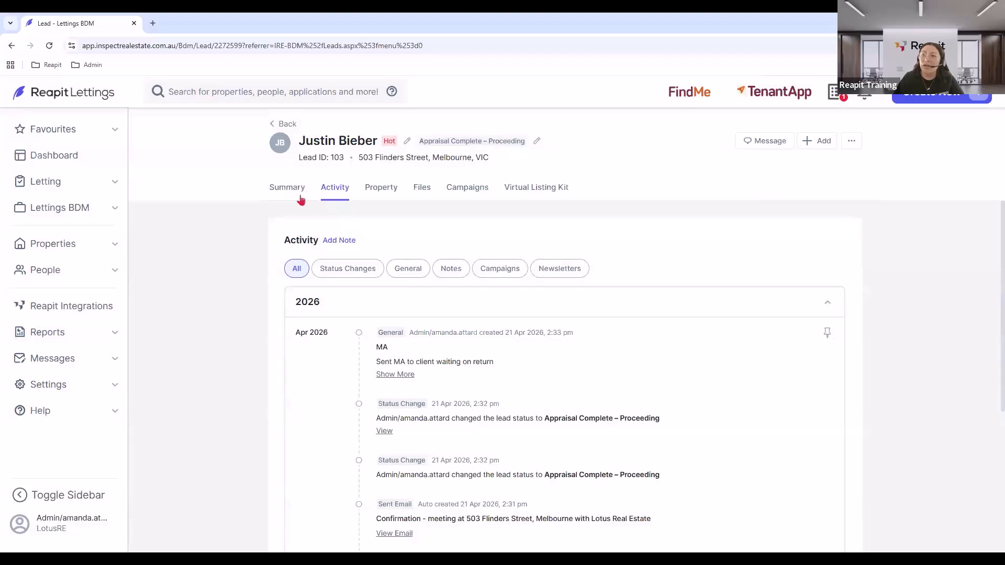
# Change lead 103's status to Management Secured from its Summary page.
pyautogui.click(288, 190)
pyautogui.click(537, 142)
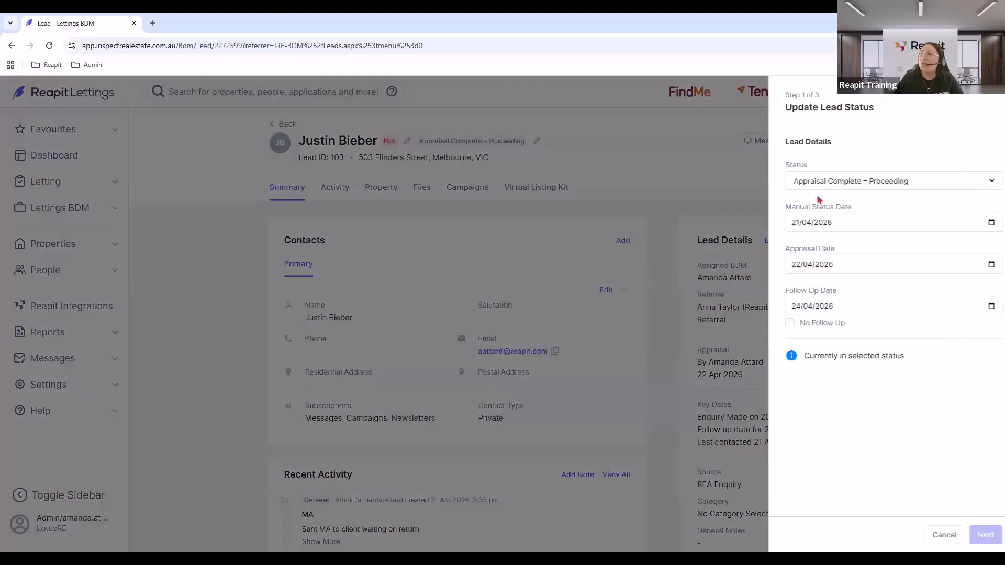
pyautogui.click(815, 186)
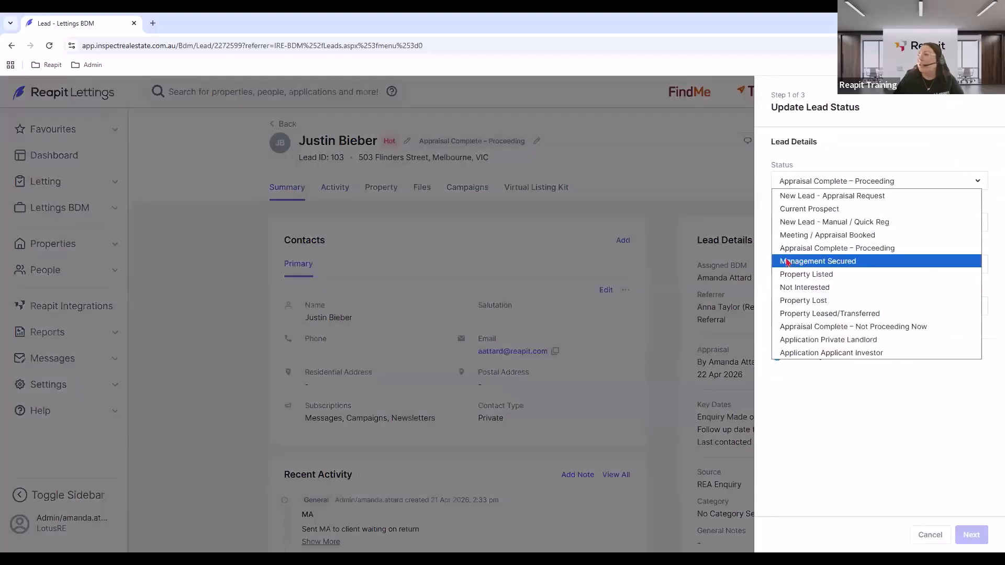
pyautogui.click(853, 263)
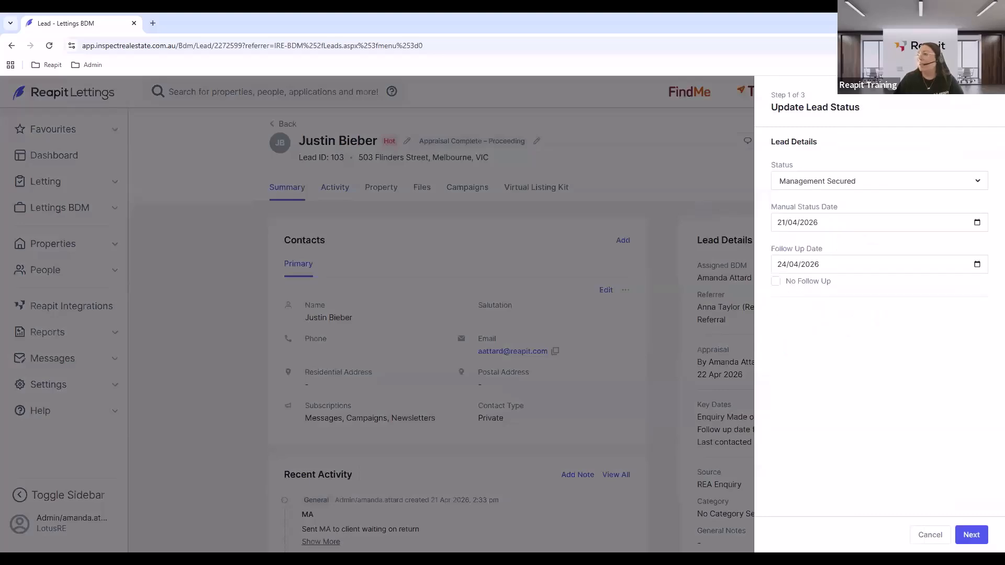
pyautogui.click(975, 535)
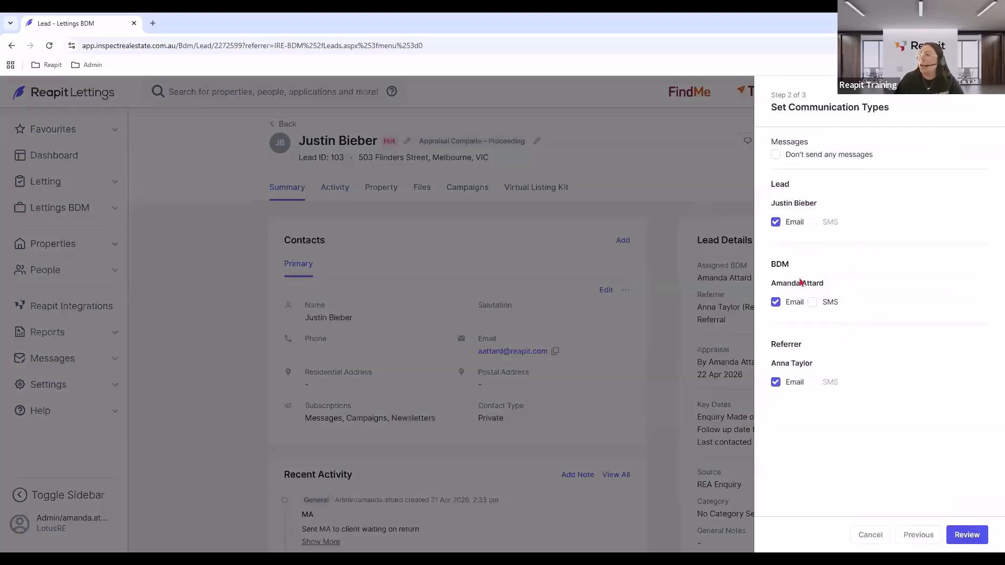
# Exclude the referrer, review the management confirmation email and send it to the lead.
pyautogui.click(776, 383)
pyautogui.click(967, 535)
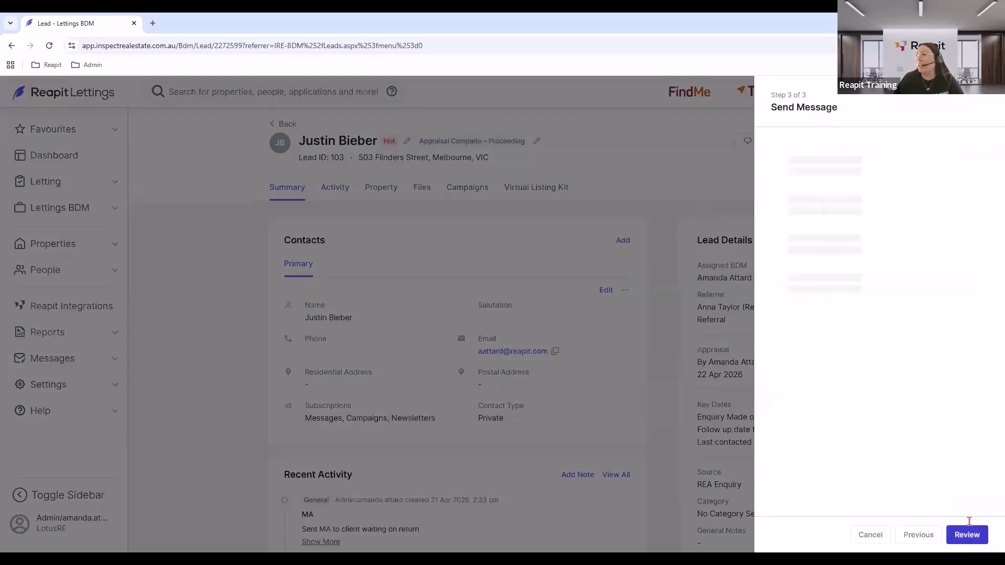
pyautogui.scroll(-5, 917, 450)
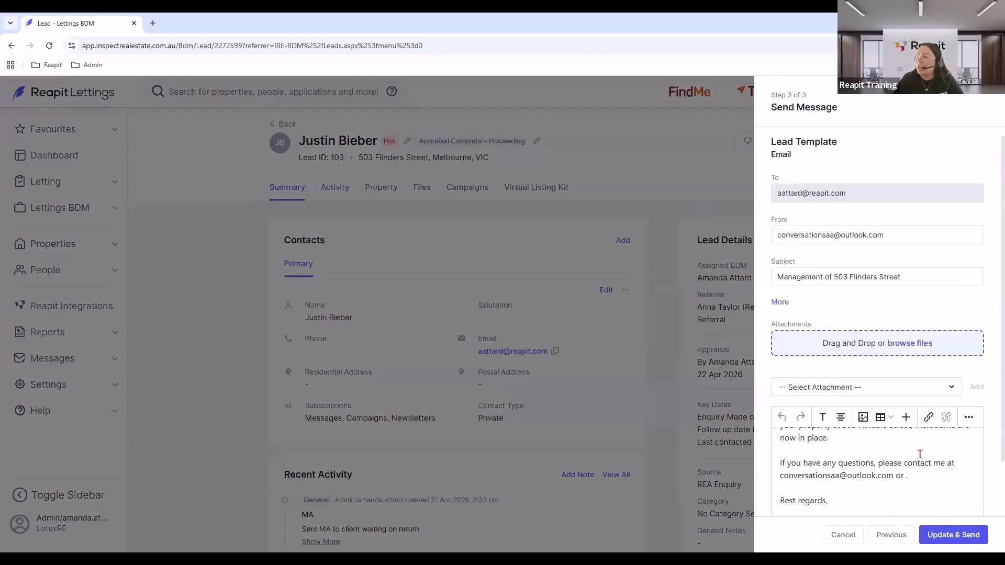
pyautogui.scroll(4, 920, 458)
pyautogui.click(873, 494)
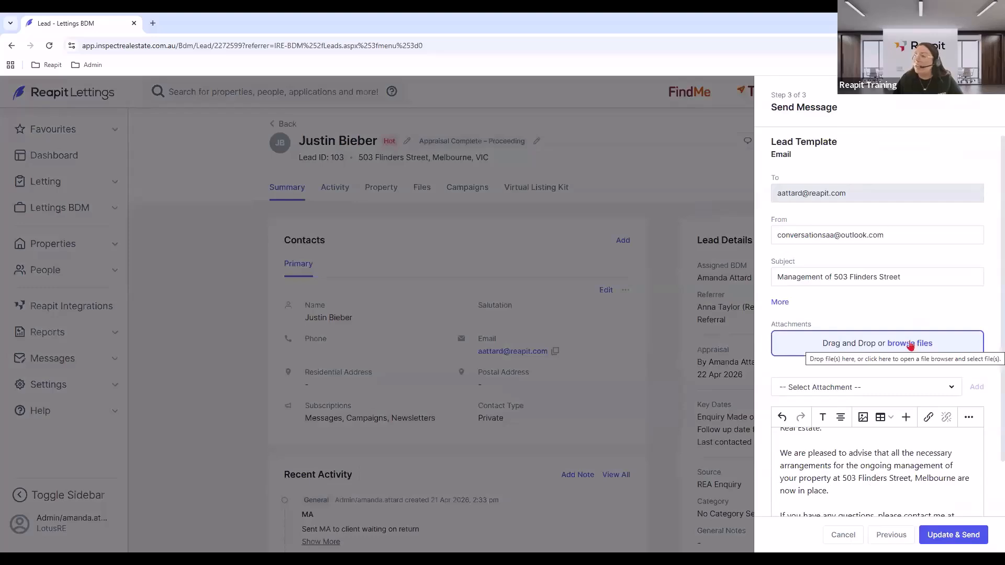
pyautogui.click(953, 535)
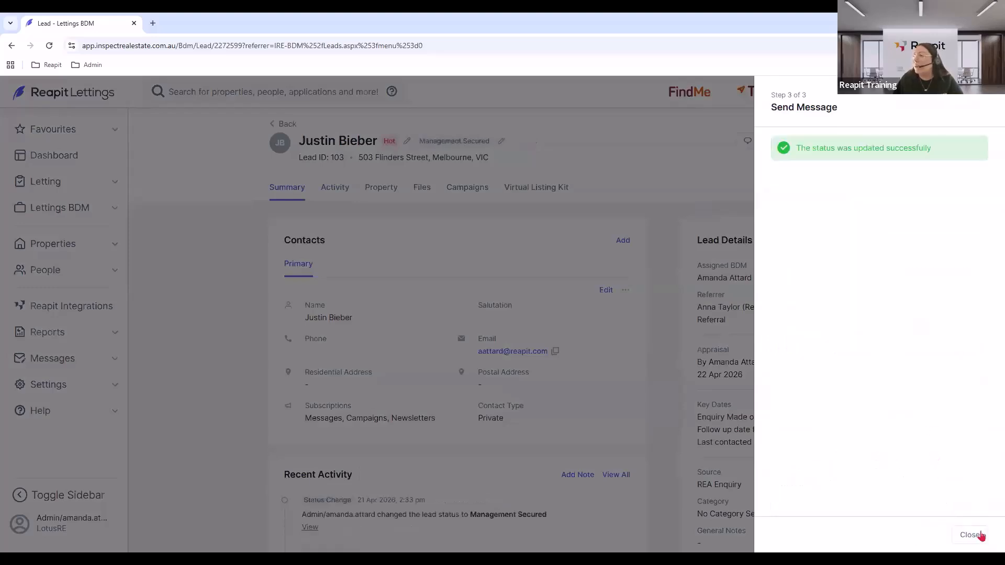
pyautogui.click(970, 534)
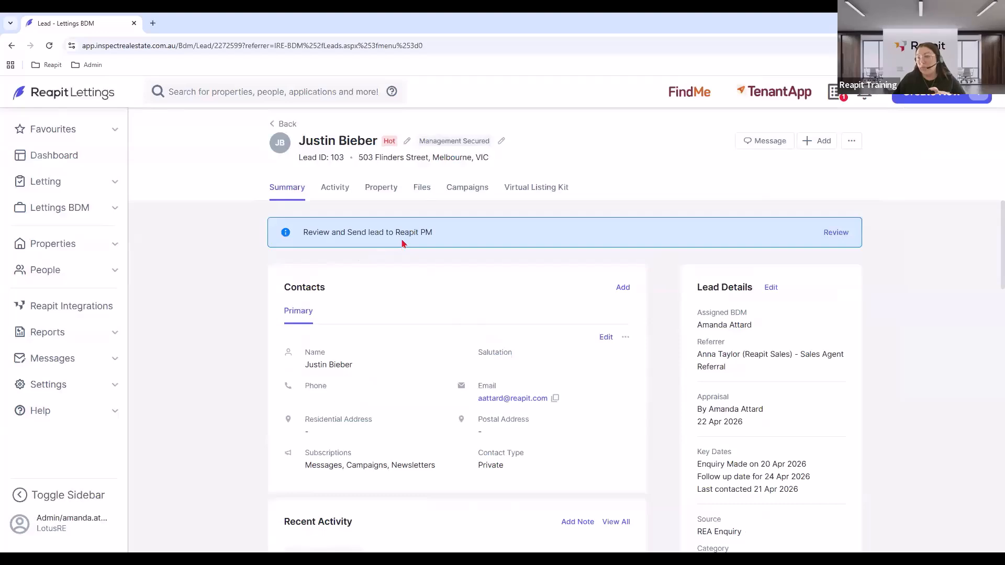
pyautogui.click(838, 233)
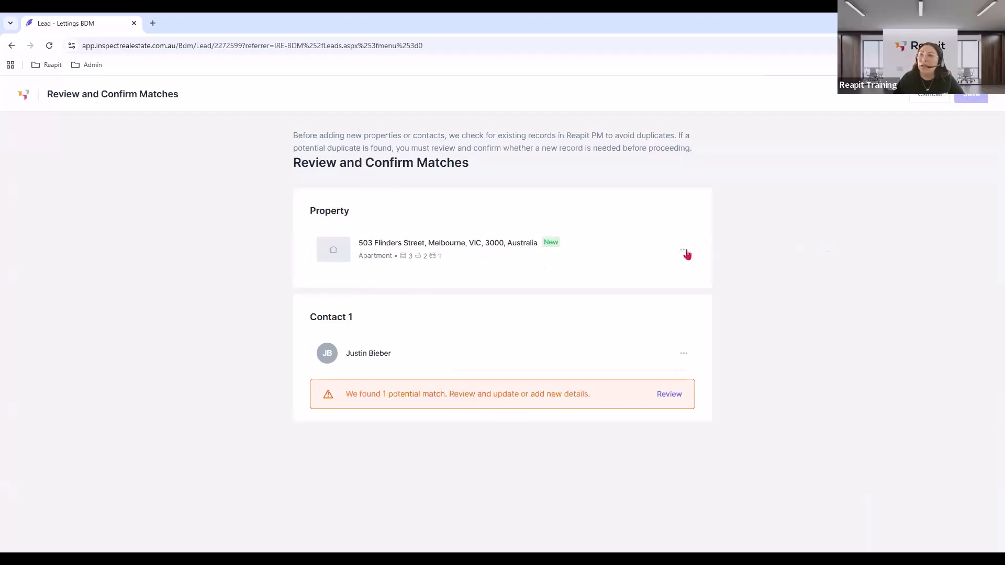
pyautogui.click(686, 252)
pyautogui.click(354, 279)
# Link the lead's contact to the existing matching record and save the confirmed matches.
pyautogui.click(667, 395)
pyautogui.click(800, 181)
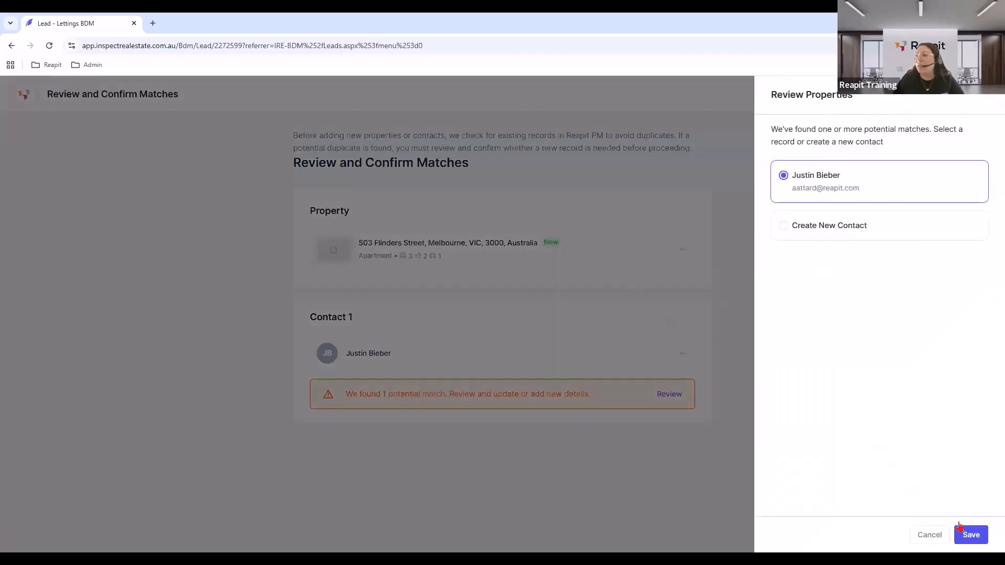
pyautogui.click(969, 534)
pyautogui.click(971, 98)
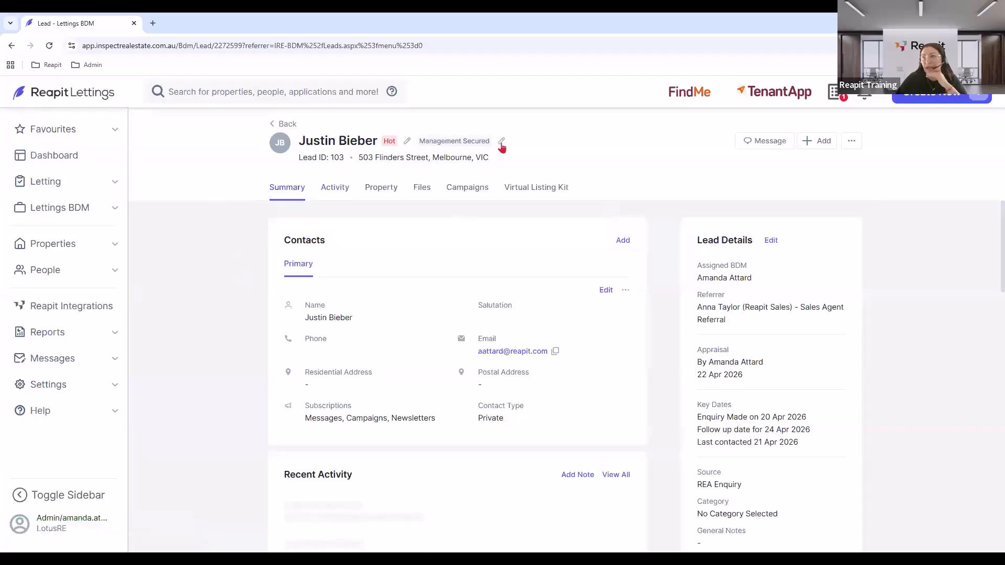
# Set the first lead's status to Property Listed, keeping the existing follow-up date.
pyautogui.click(288, 124)
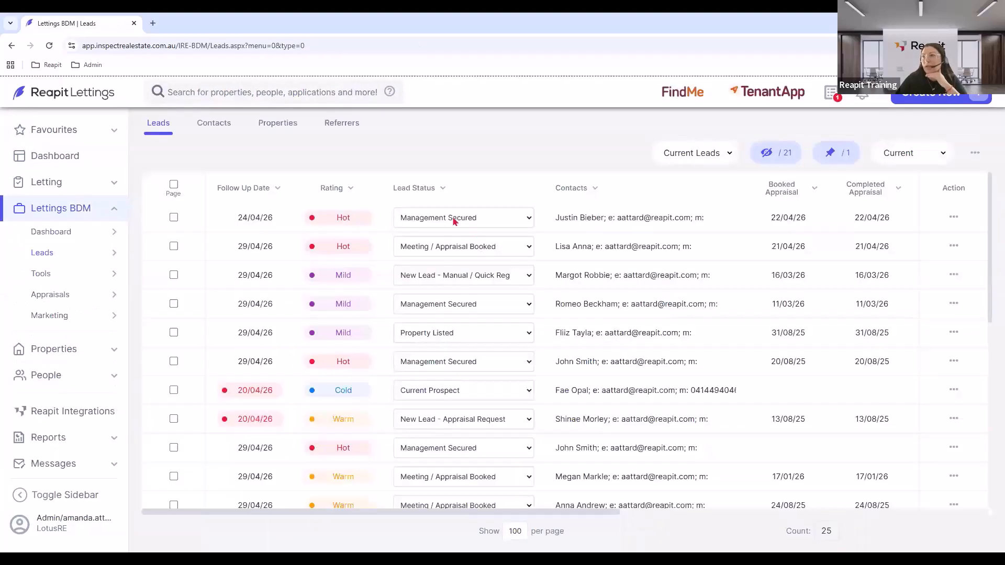
pyautogui.click(456, 218)
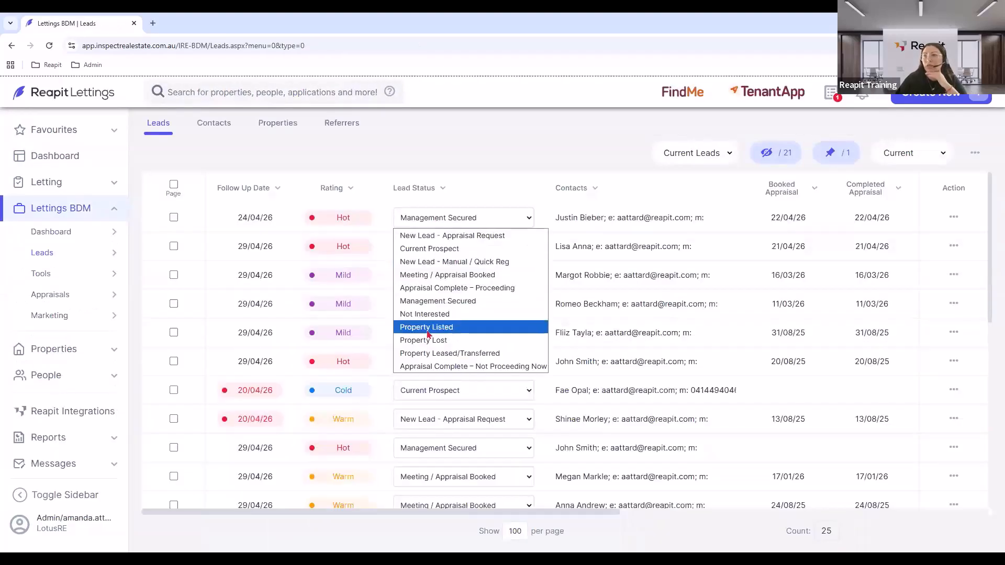
pyautogui.click(427, 330)
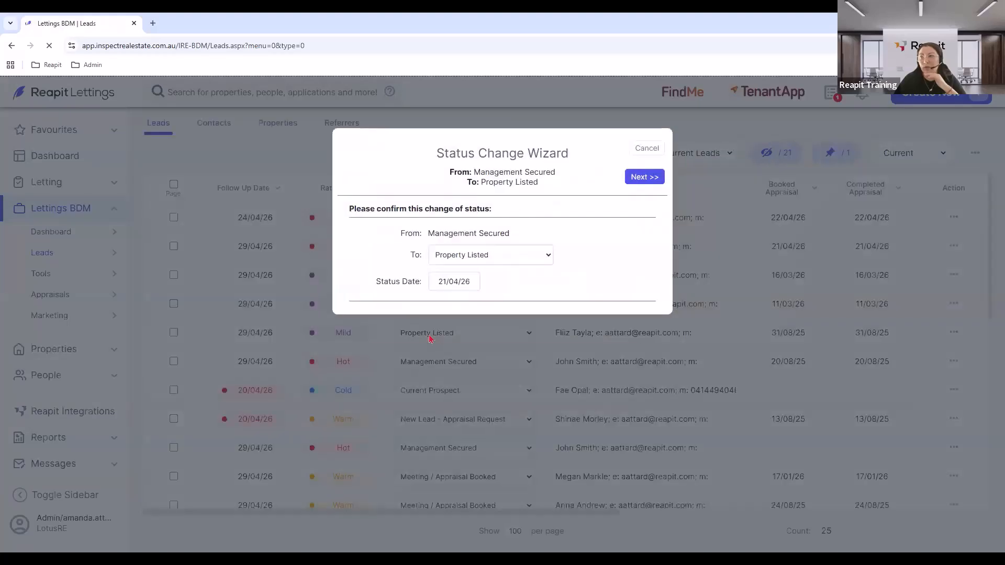
pyautogui.click(640, 176)
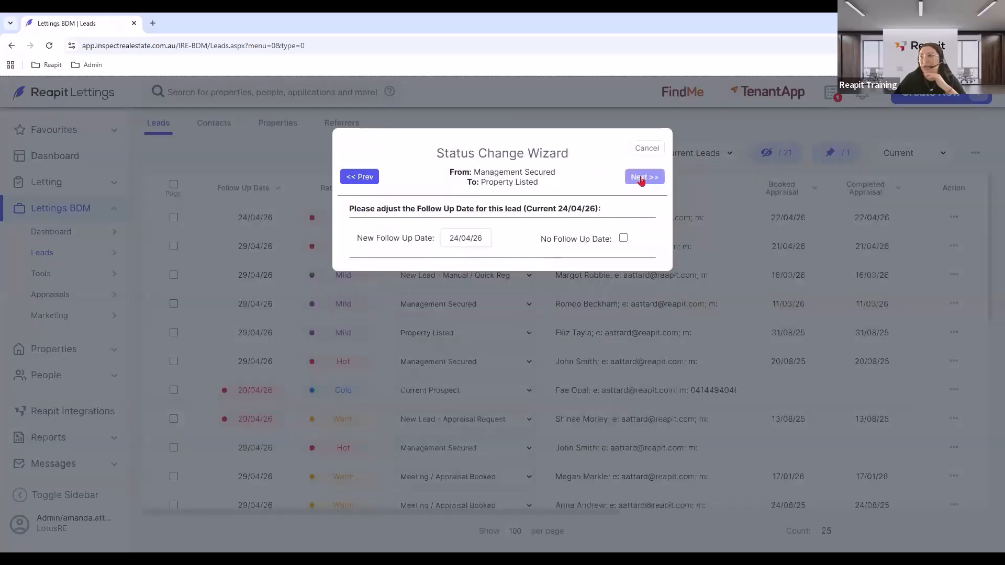
pyautogui.click(636, 176)
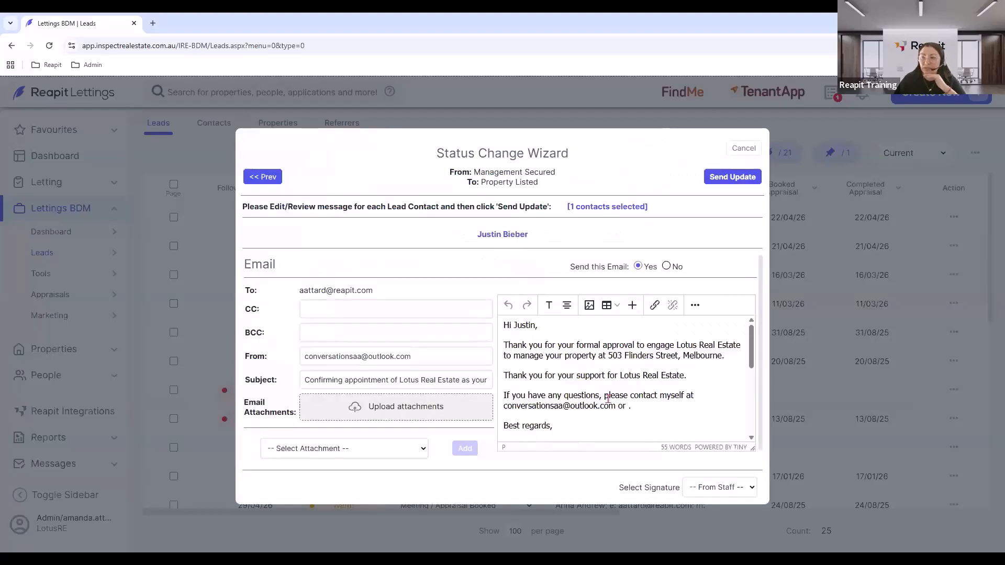
# Send the owner the Property Listed update email and dismiss the confirmation.
pyautogui.click(722, 179)
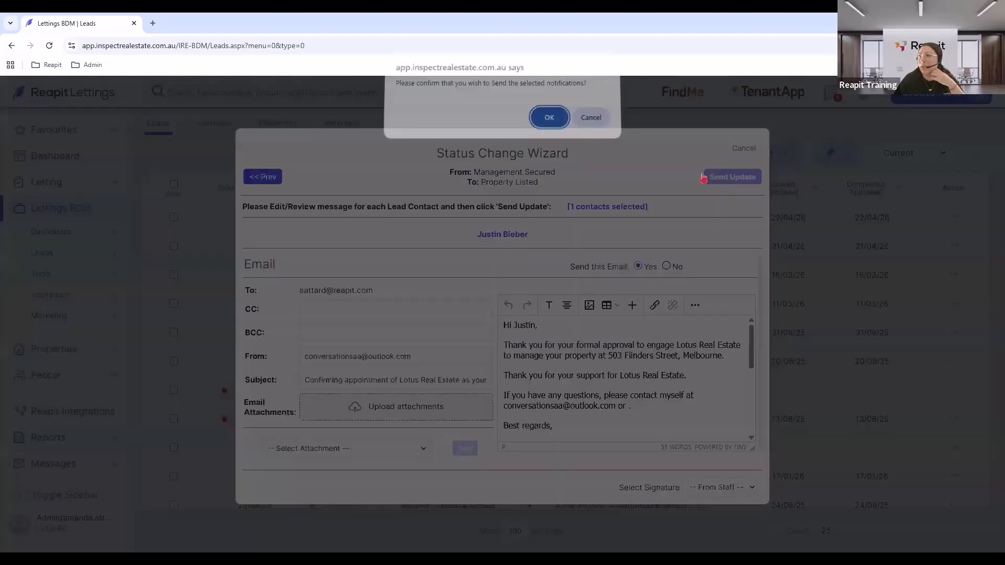
pyautogui.click(549, 123)
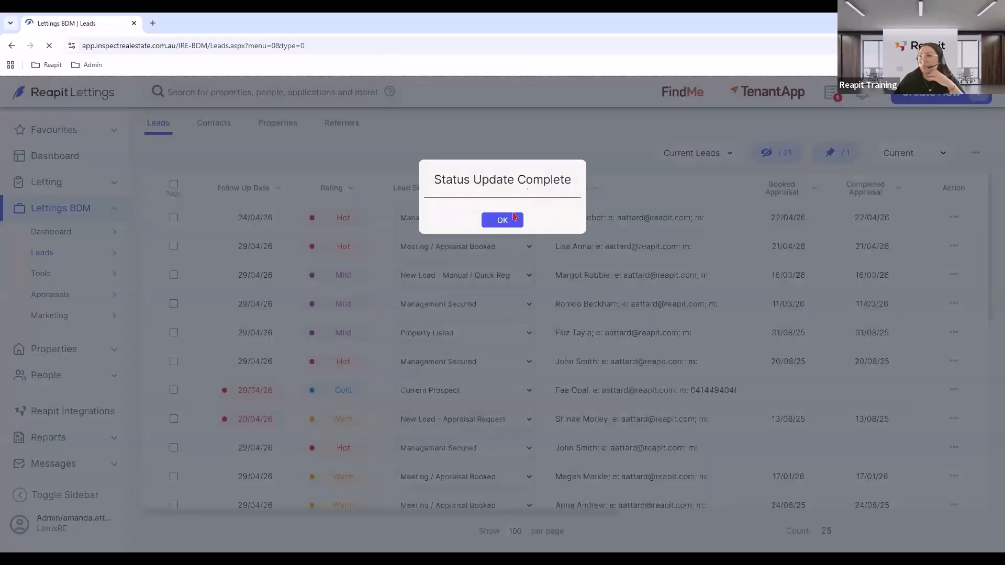
pyautogui.click(513, 218)
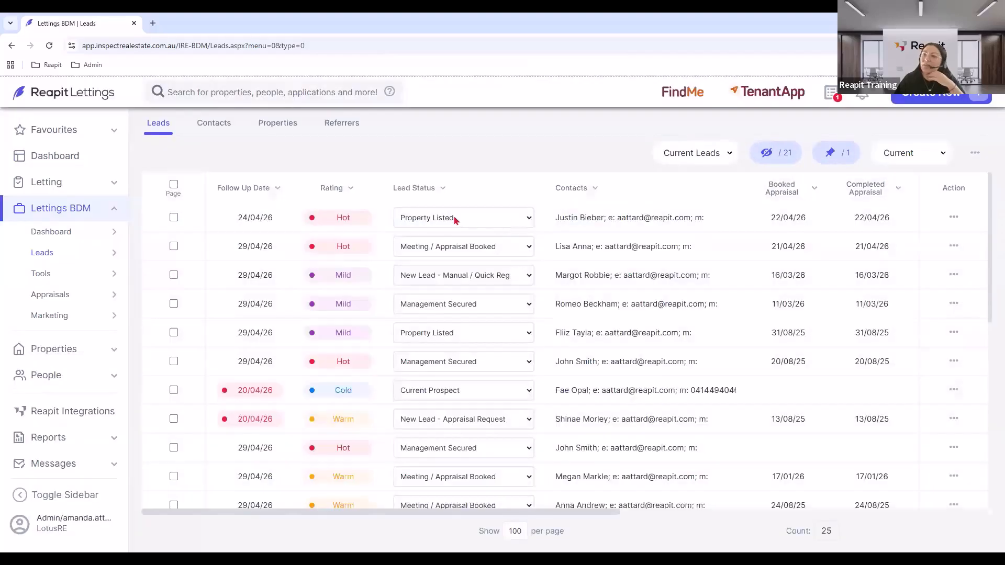
pyautogui.click(455, 219)
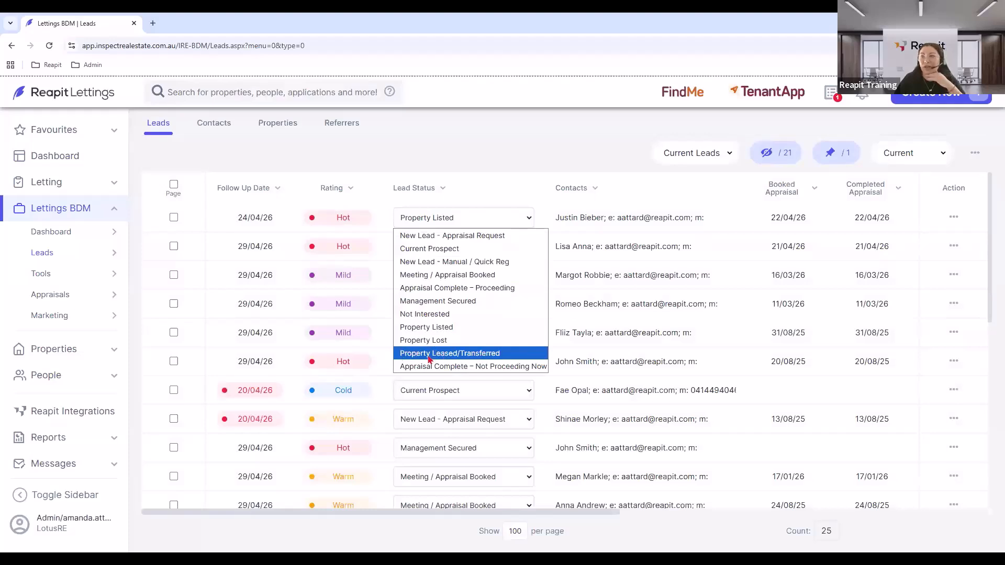
# Choose Property Leased/Transferred with lease start 21/04/26, rent 1500 and 5.5% management fee.
pyautogui.click(480, 359)
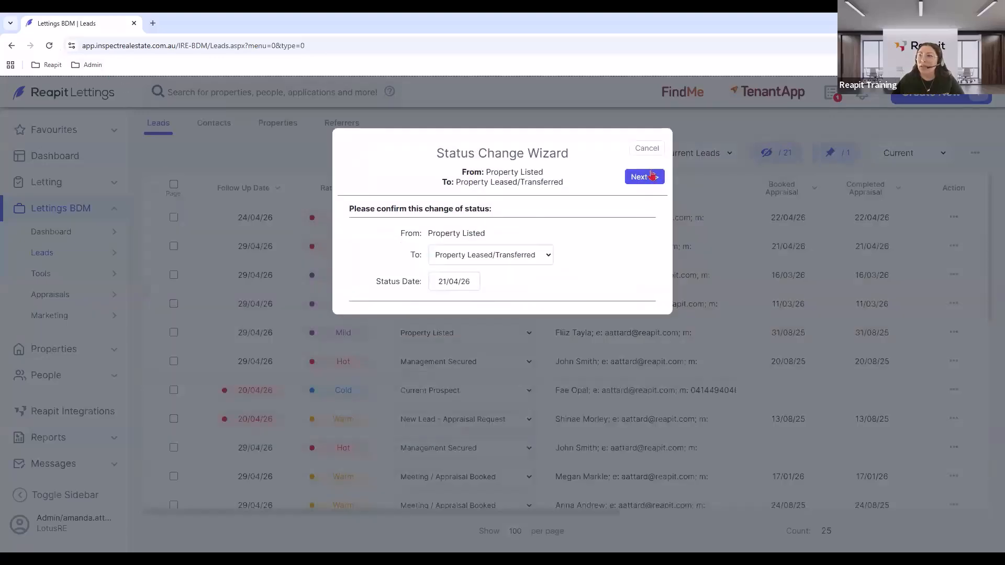
pyautogui.click(649, 175)
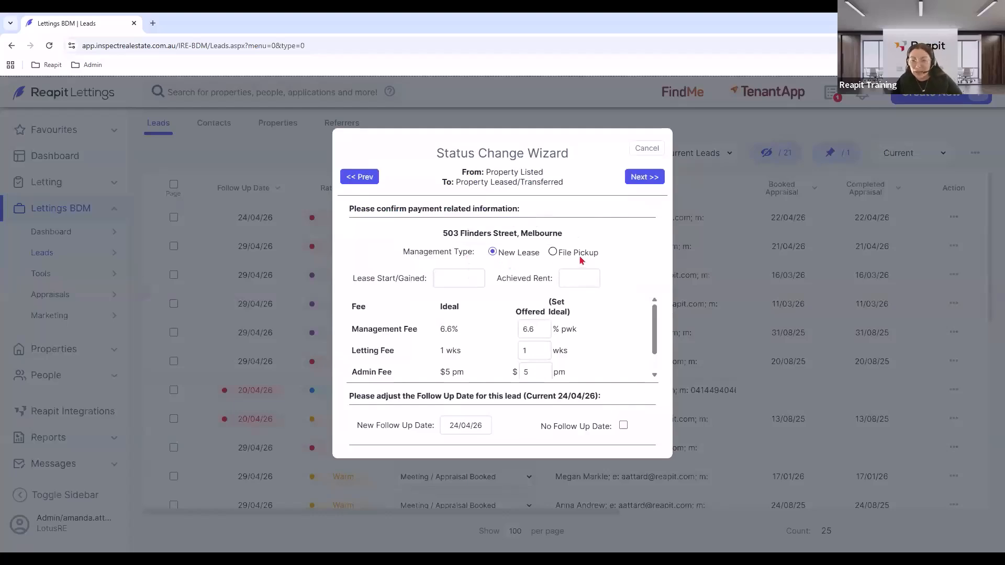
pyautogui.click(460, 278)
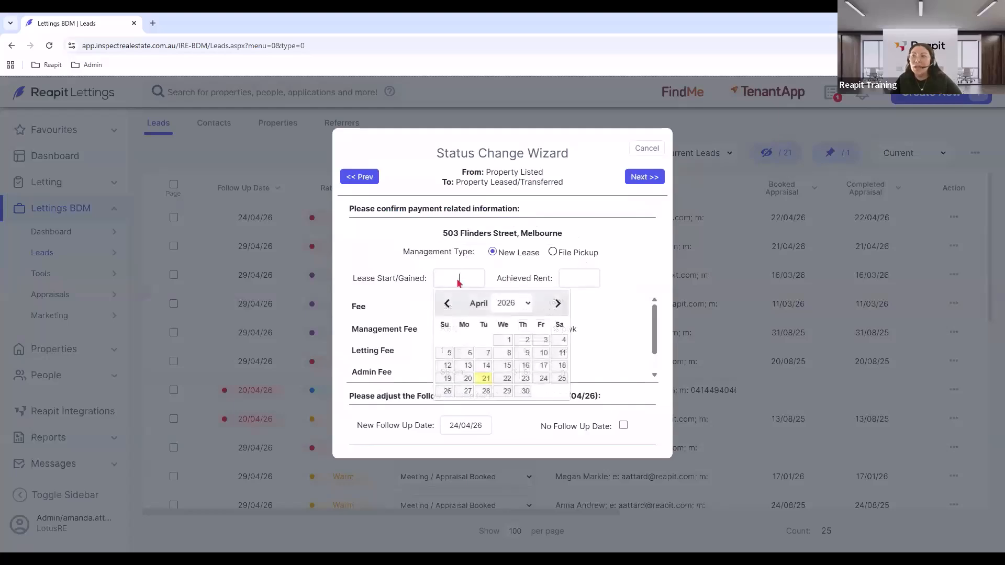
pyautogui.click(487, 379)
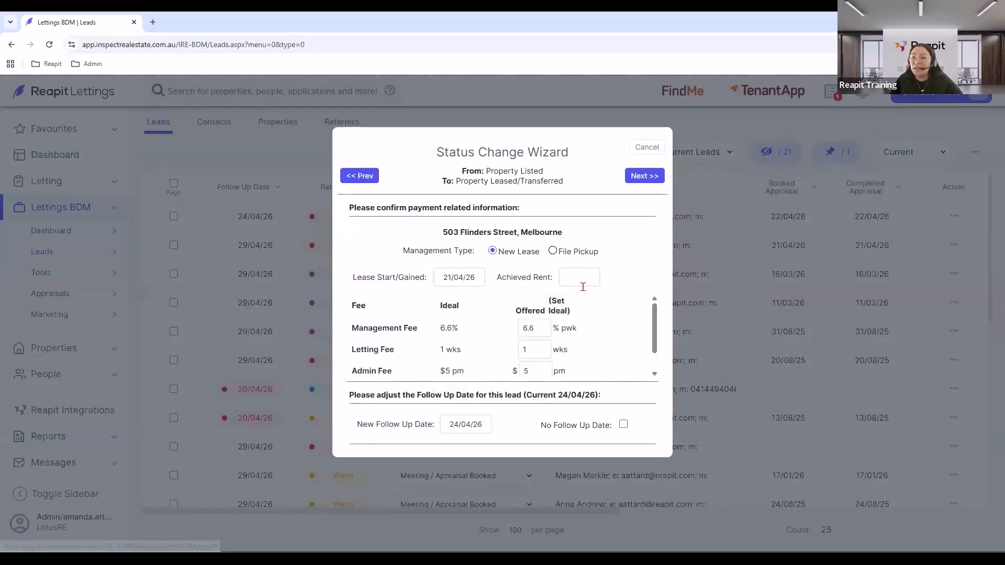
pyautogui.click(582, 283)
pyautogui.write('1500')
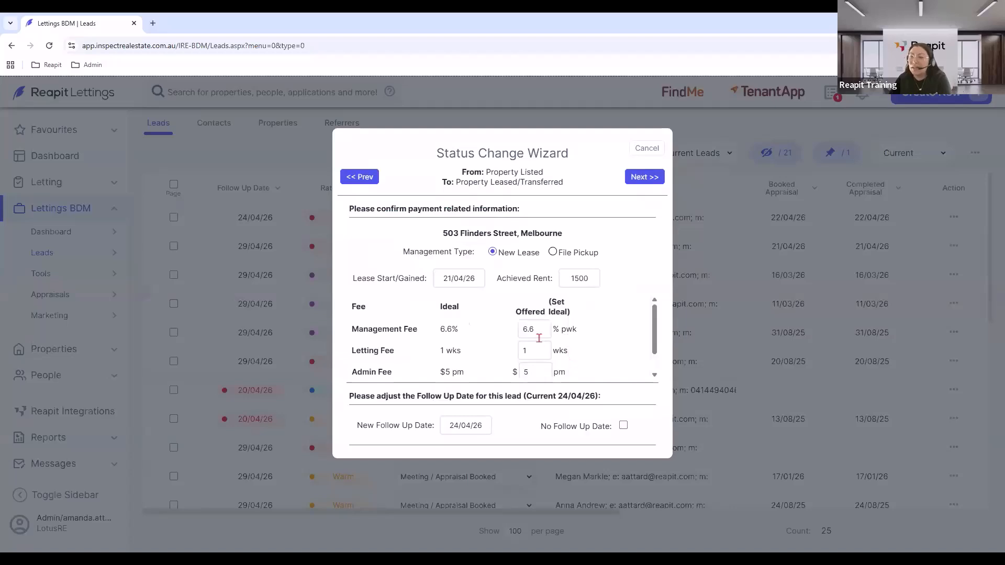
pyautogui.doubleClick(525, 330)
pyautogui.write('5.5')
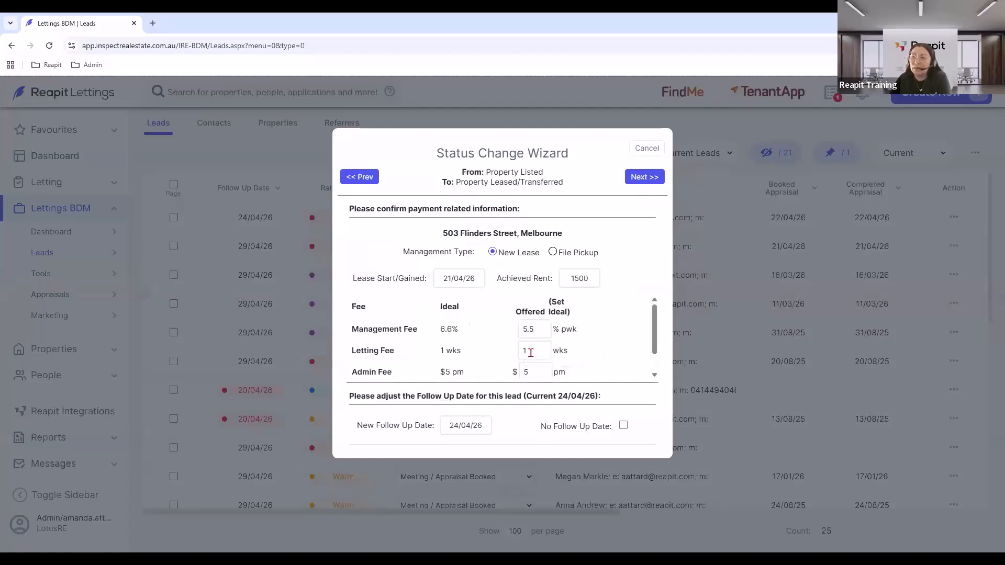
pyautogui.scroll(-1, 530, 353)
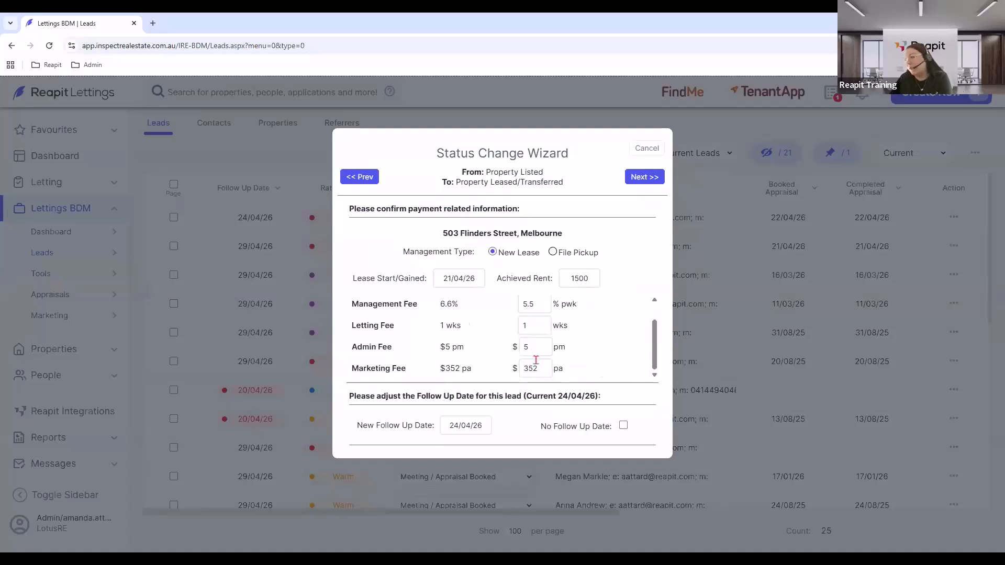
pyautogui.click(644, 180)
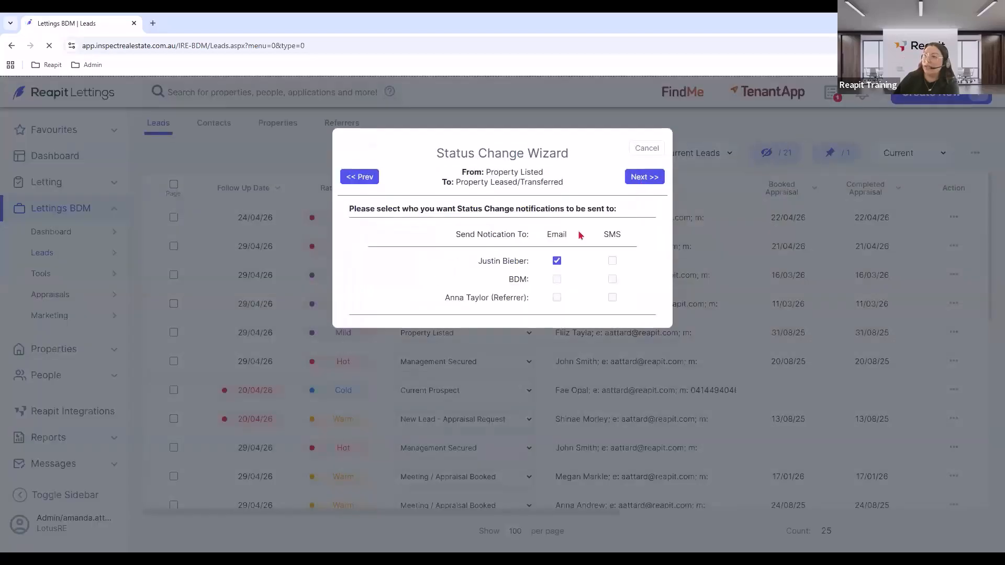
# Send the owner the lease secured email and dismiss the confirmation.
pyautogui.click(636, 181)
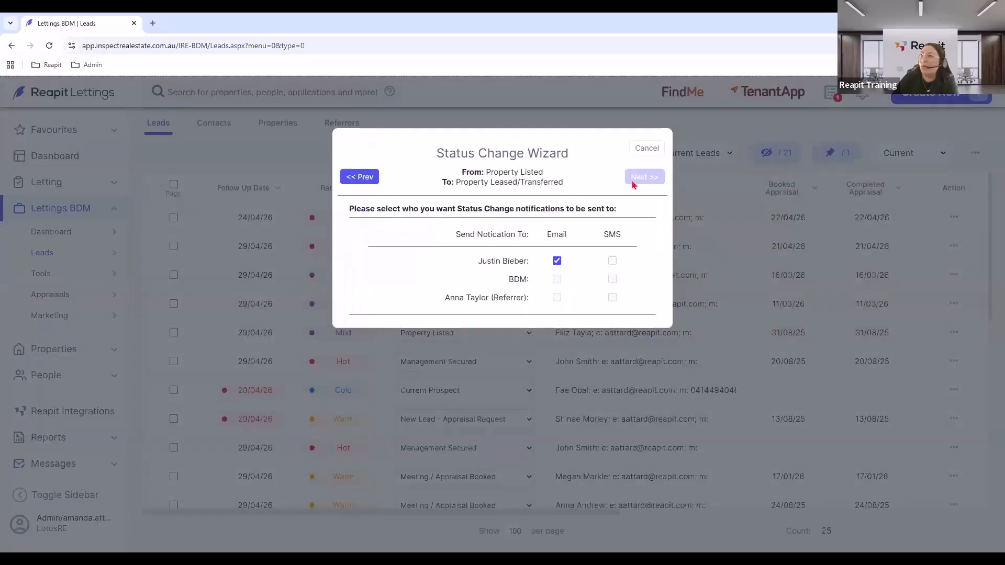
pyautogui.click(572, 347)
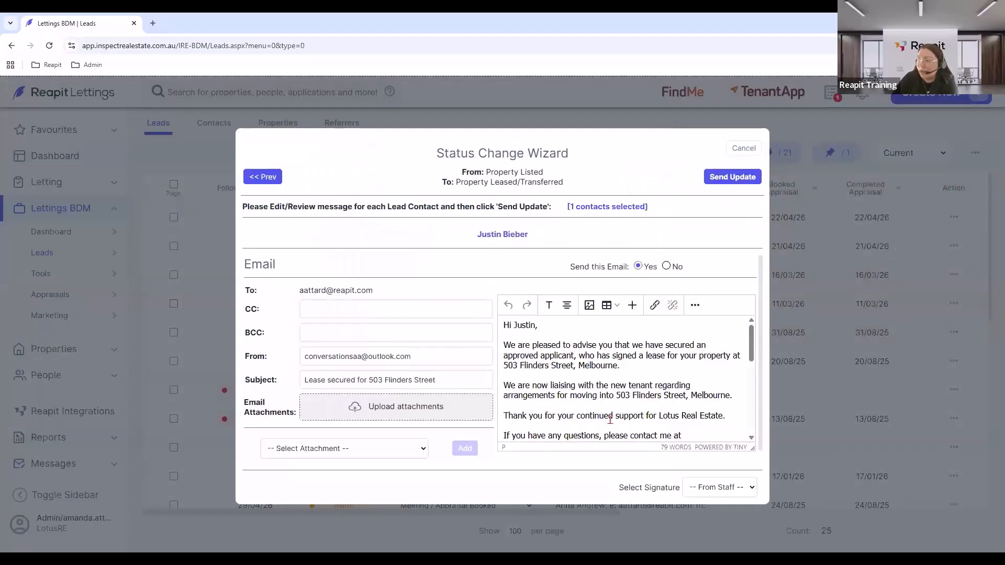
pyautogui.click(731, 179)
pyautogui.click(556, 123)
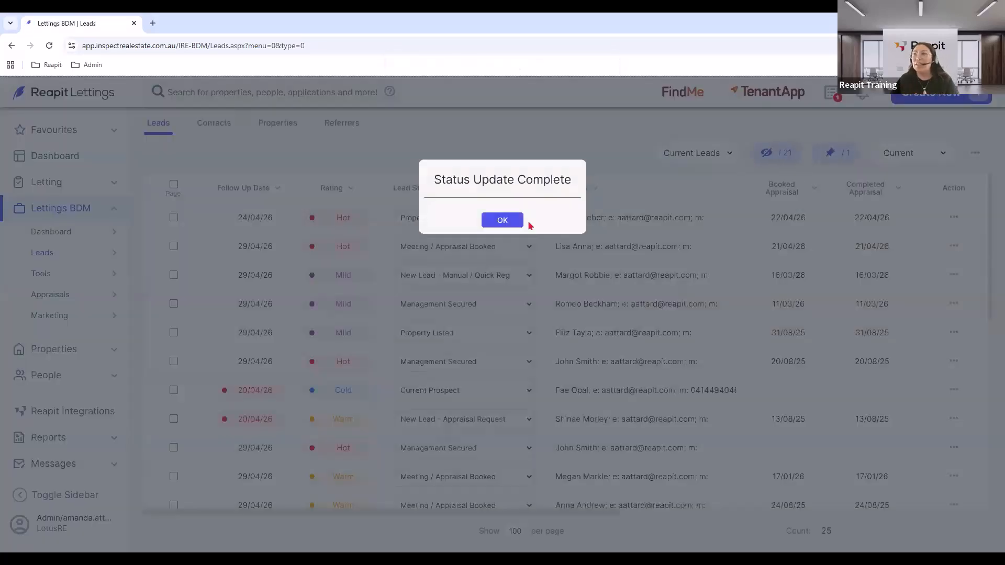
pyautogui.click(502, 220)
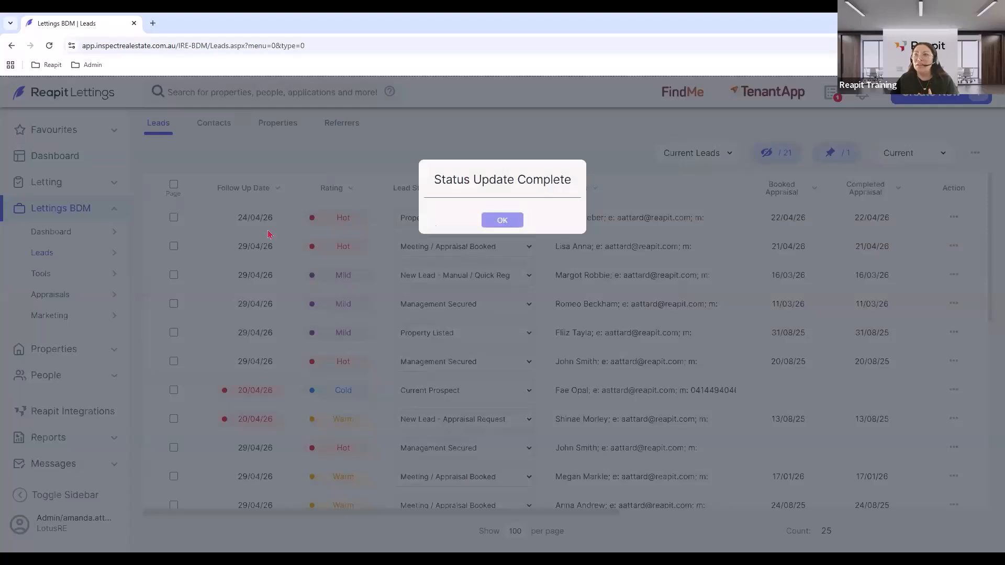
pyautogui.click(53, 234)
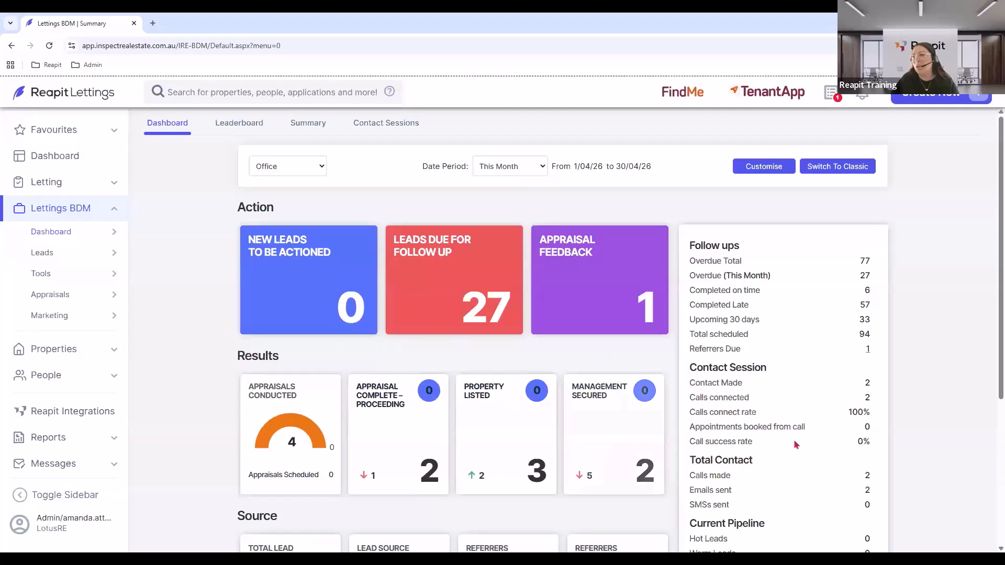
# Scroll the BDM dashboard down to the Financials and Conversion rates sections.
pyautogui.scroll(-2, 798, 439)
pyautogui.scroll(-3, 798, 440)
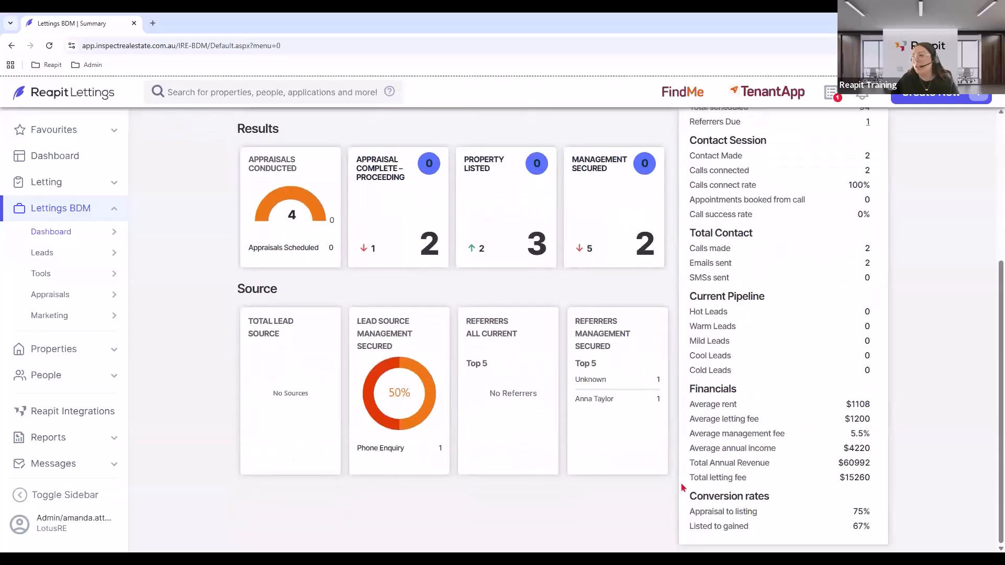